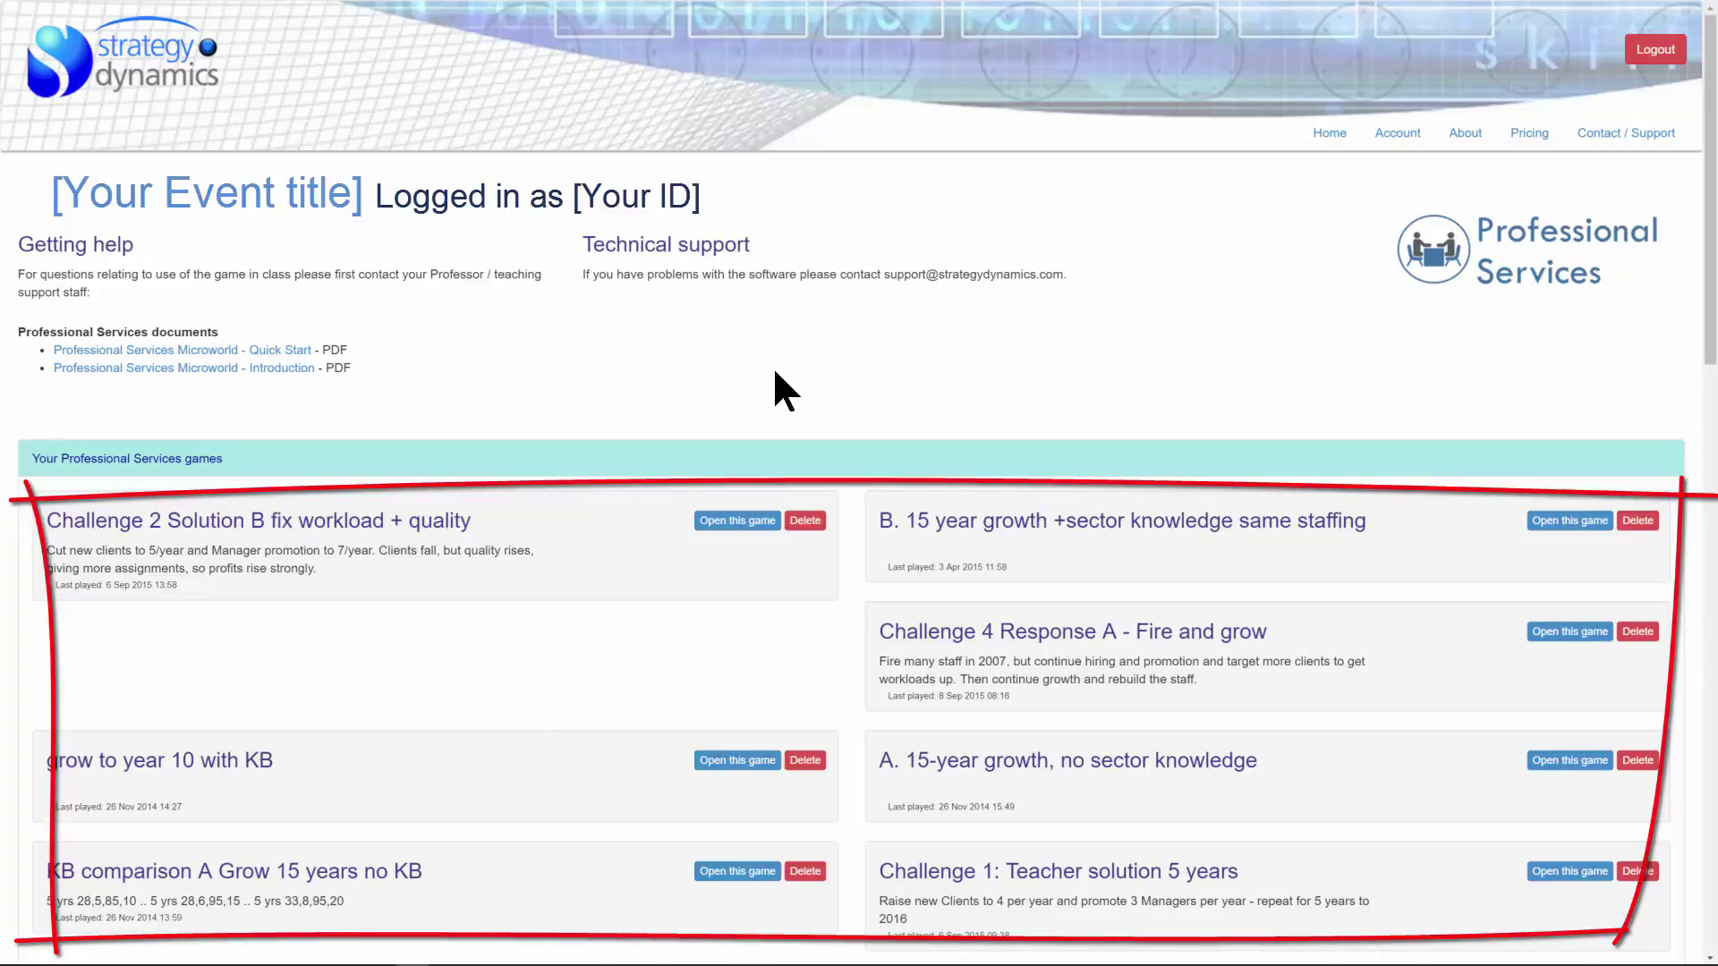
Read the additional information for Challenge 1 - Help stagnant firm in the list of Professional Services challenges.
scroll(775, 376, down, 15)
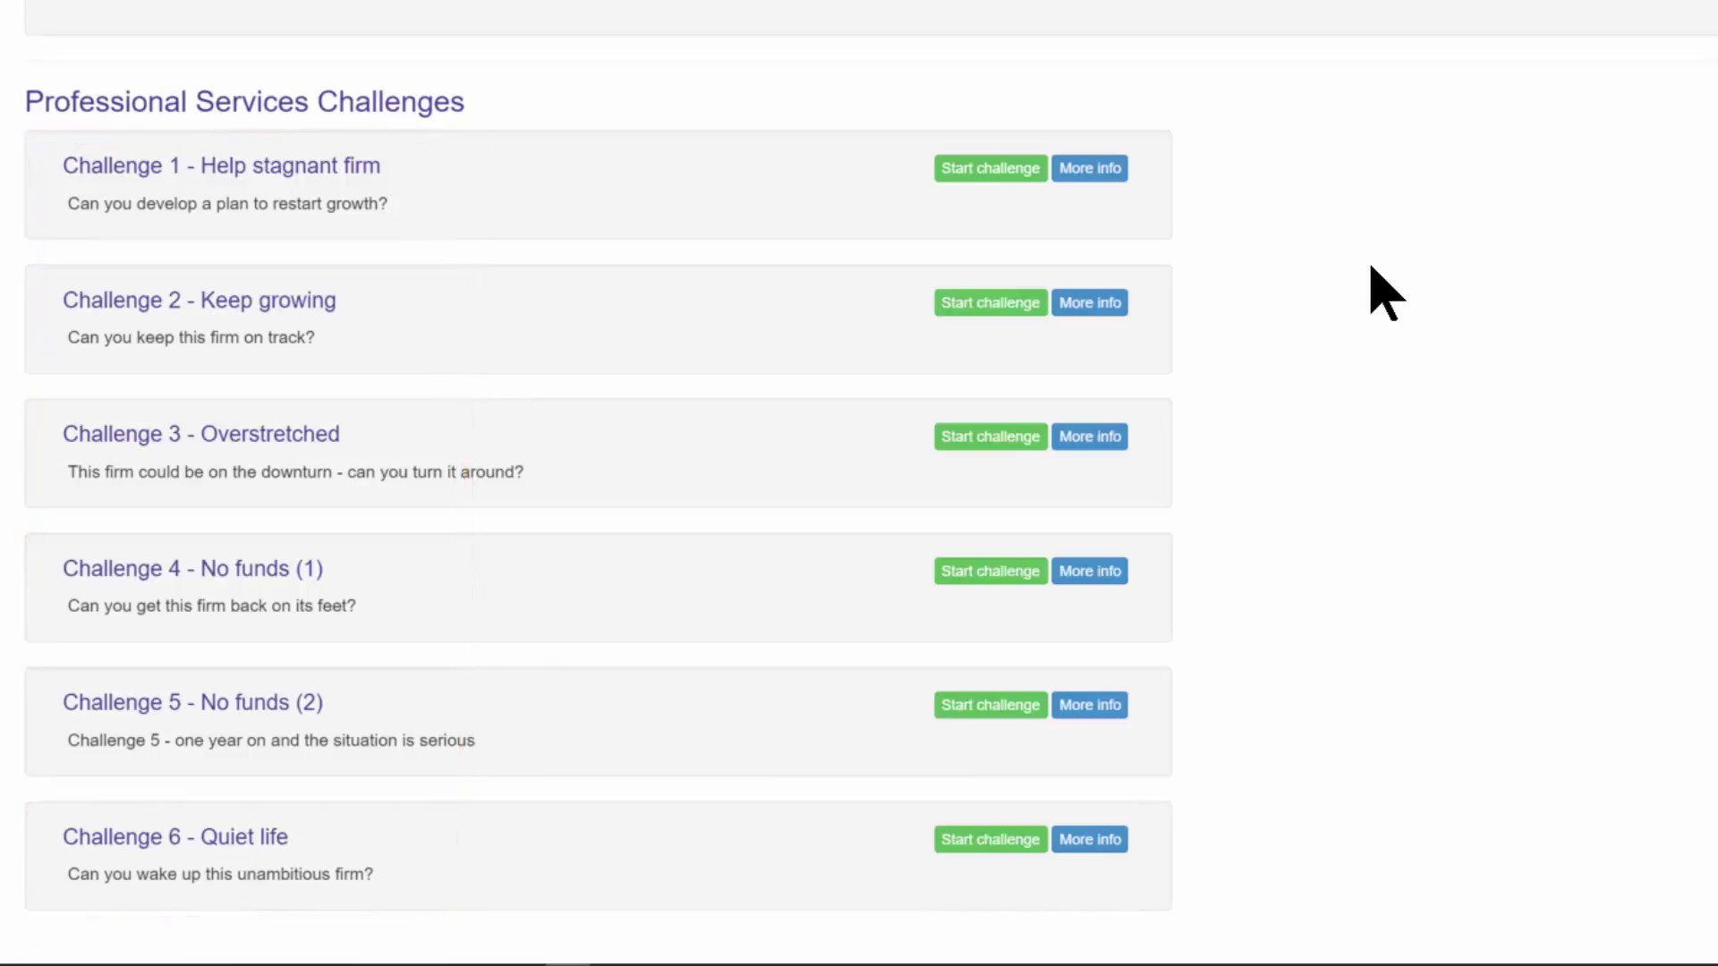
click(1091, 172)
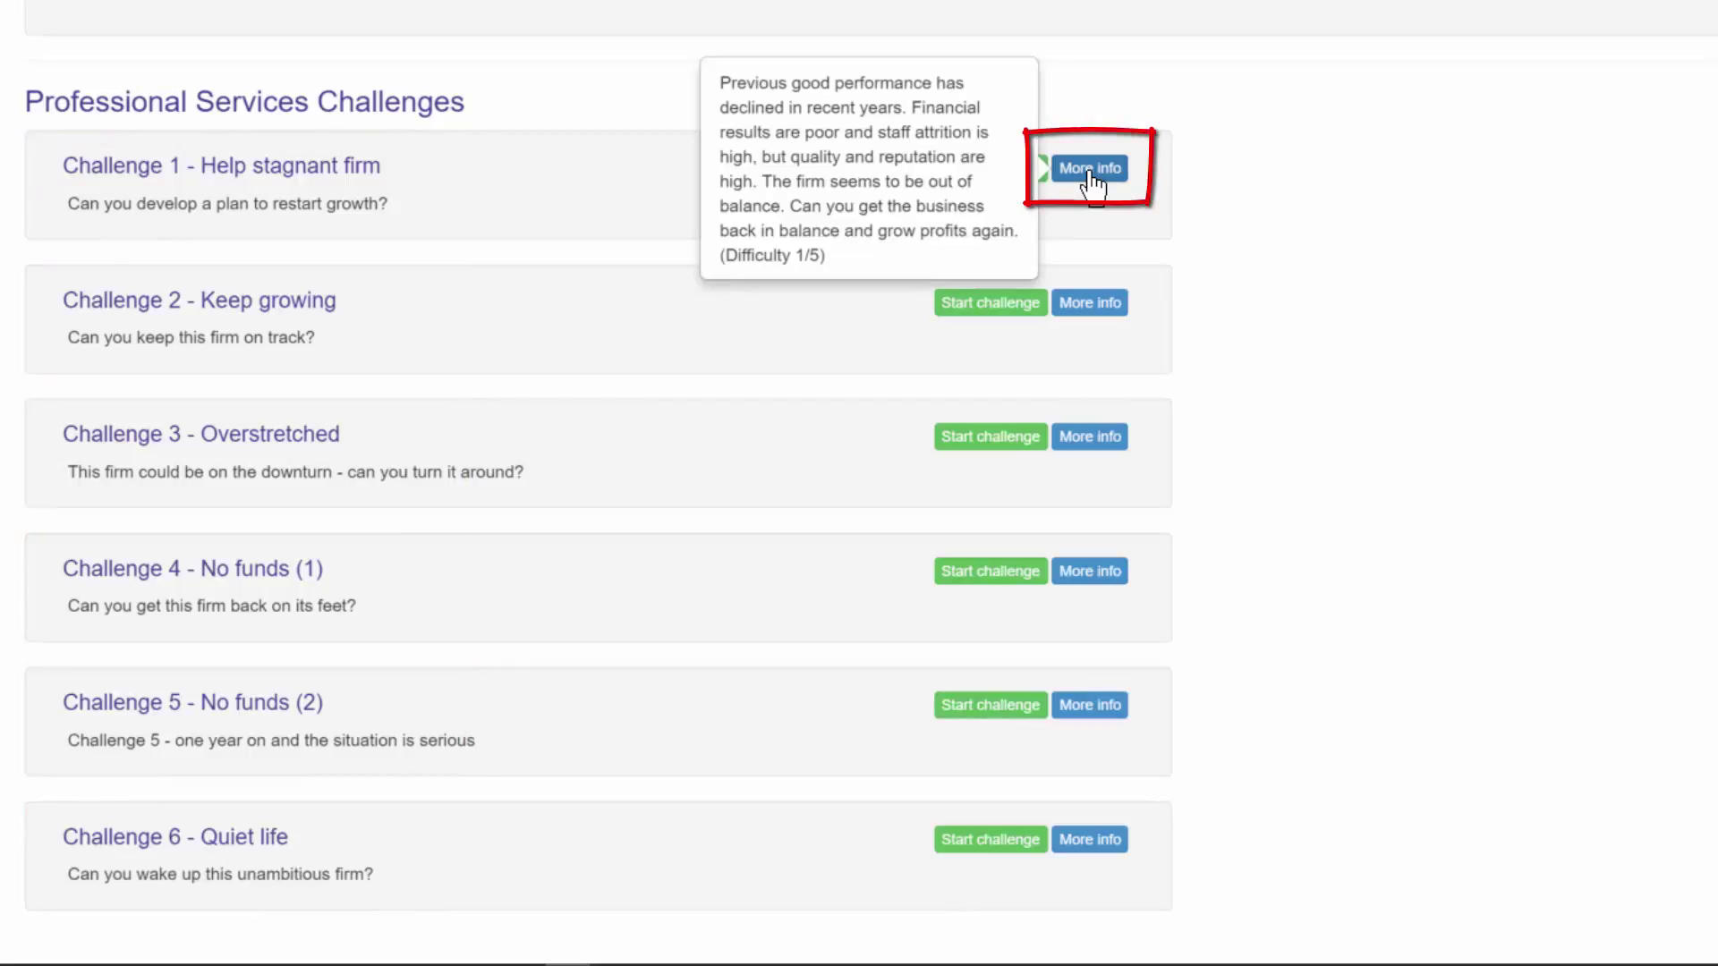
click(1092, 179)
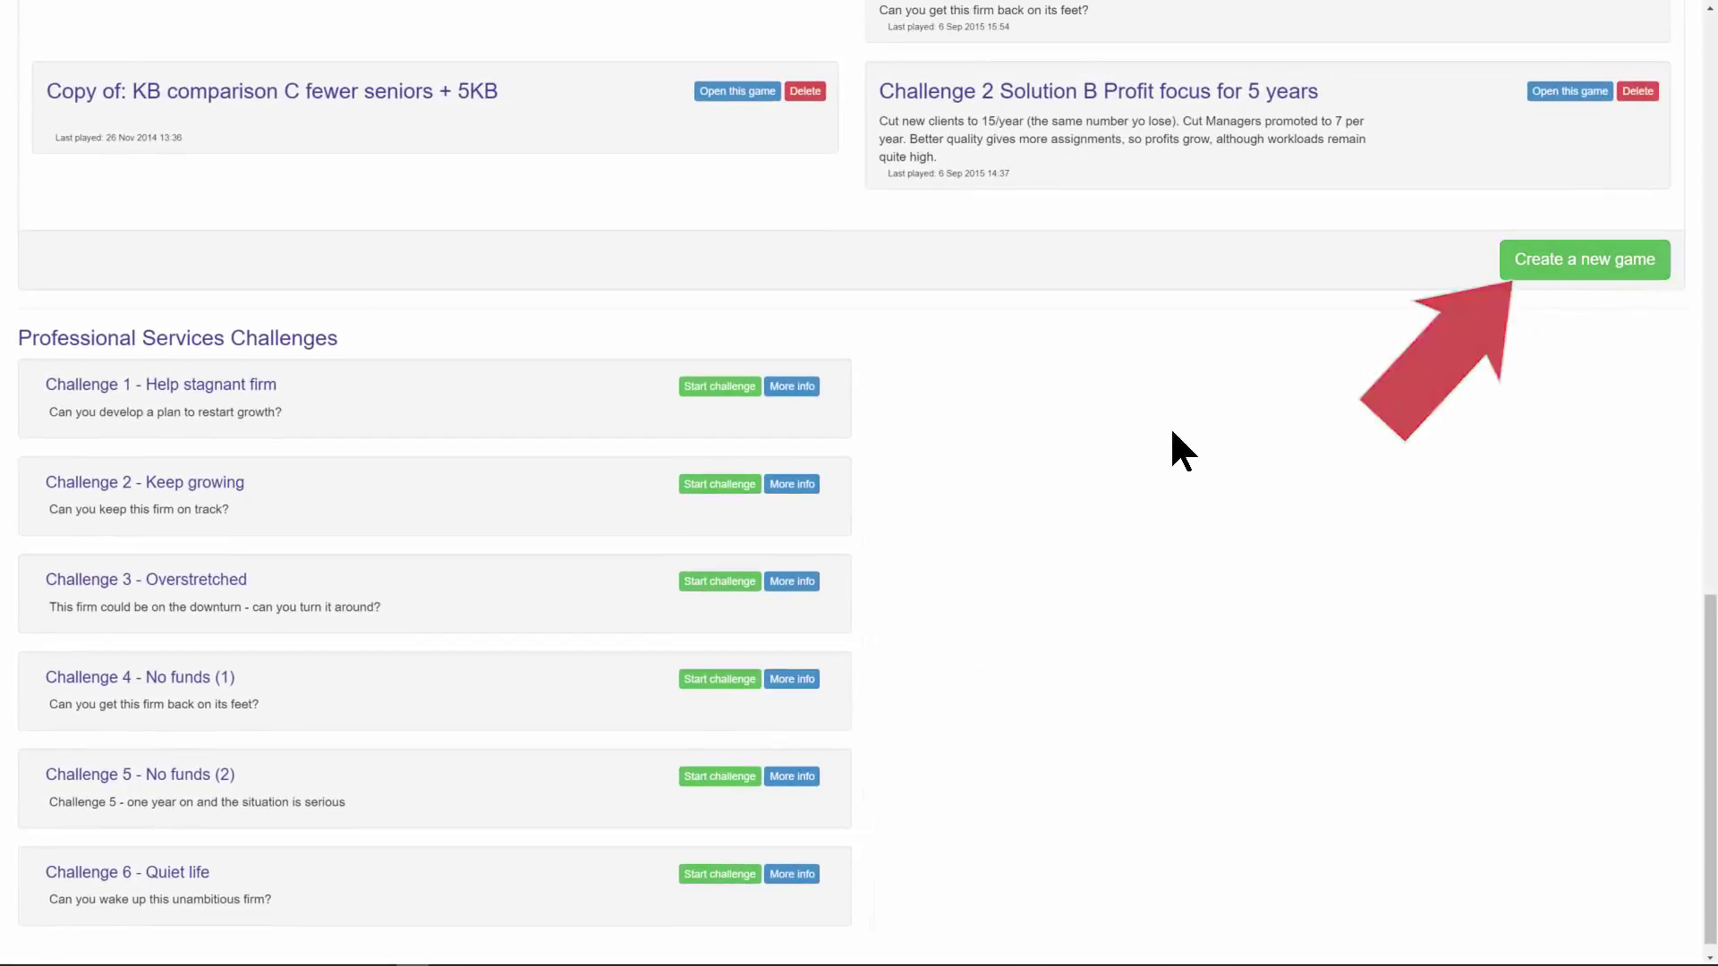
Start Challenge 2 - Keep growing and rename the game as "my 1st try at Challenge 2 - Keep growing".
click(719, 488)
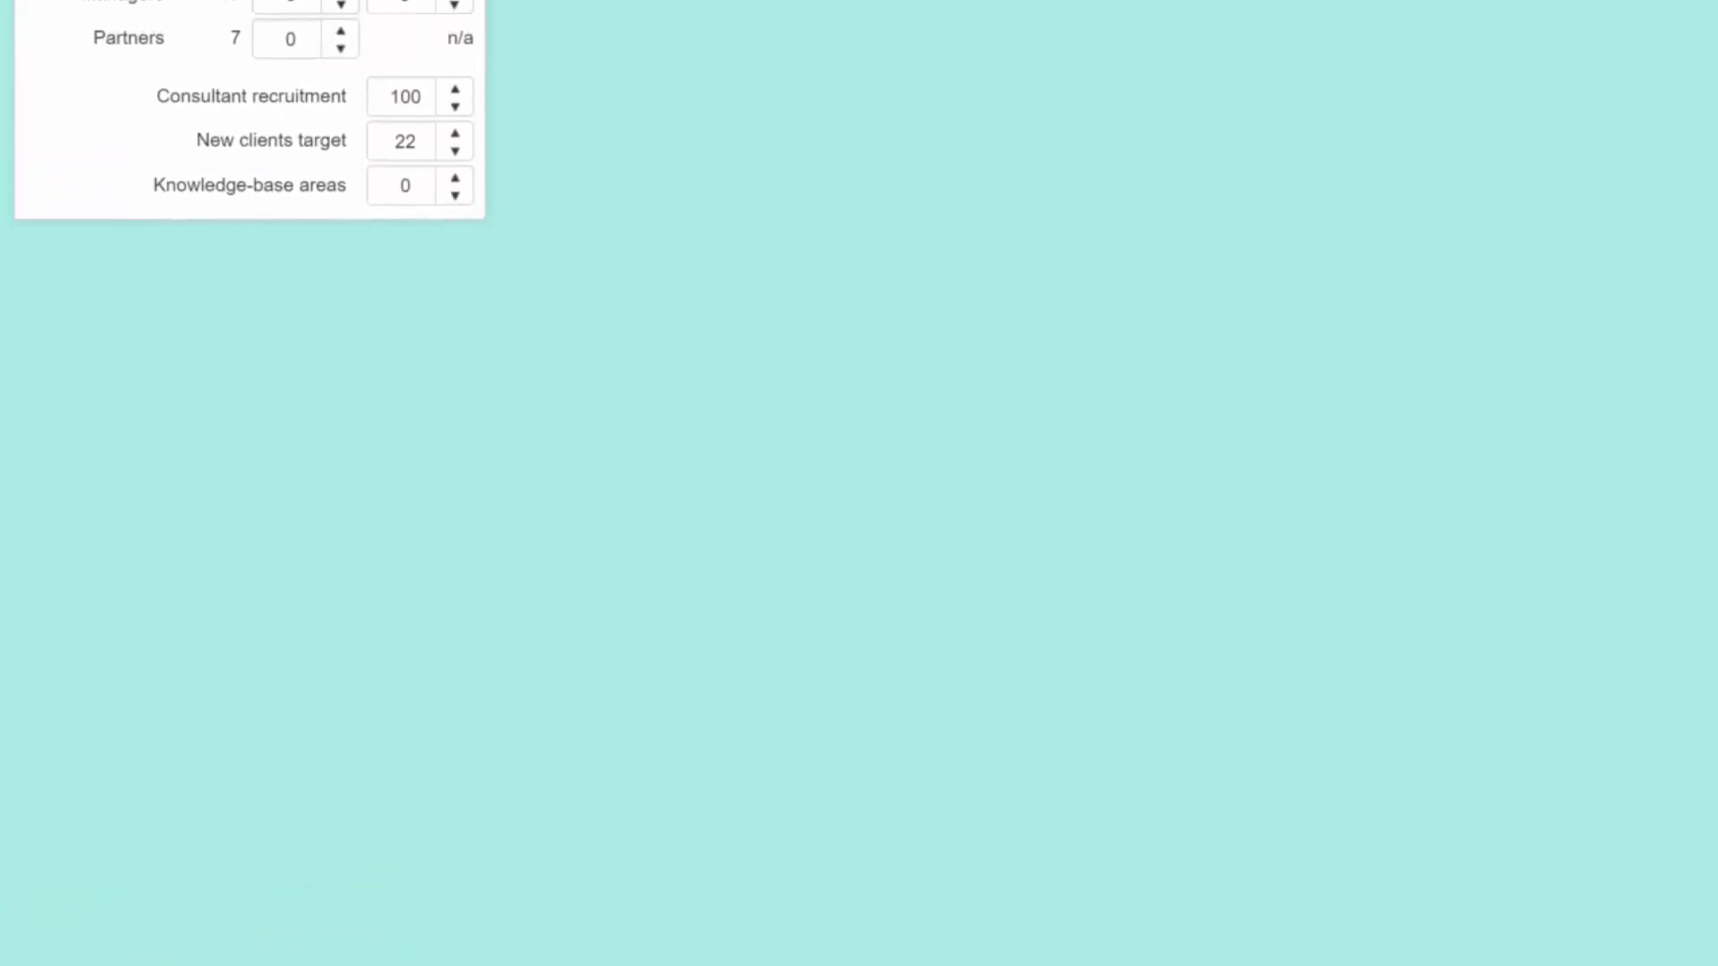
click(171, 115)
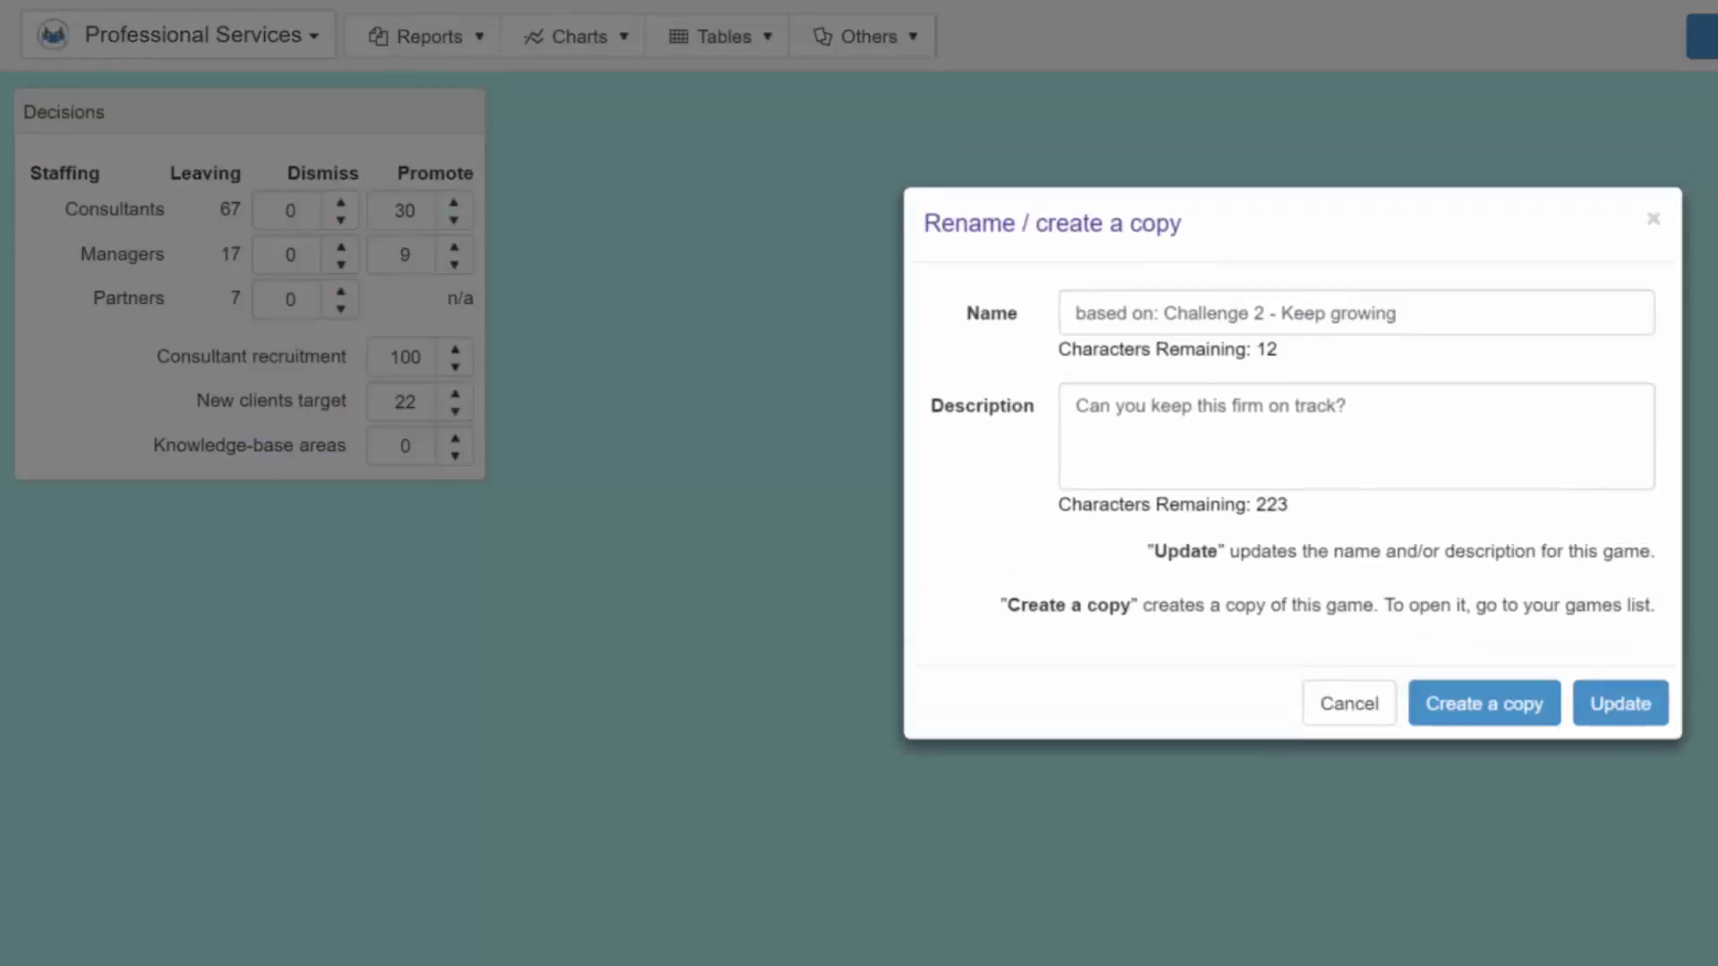
drag(1153, 313, 313, 469)
text(my 1)
text(st try at)
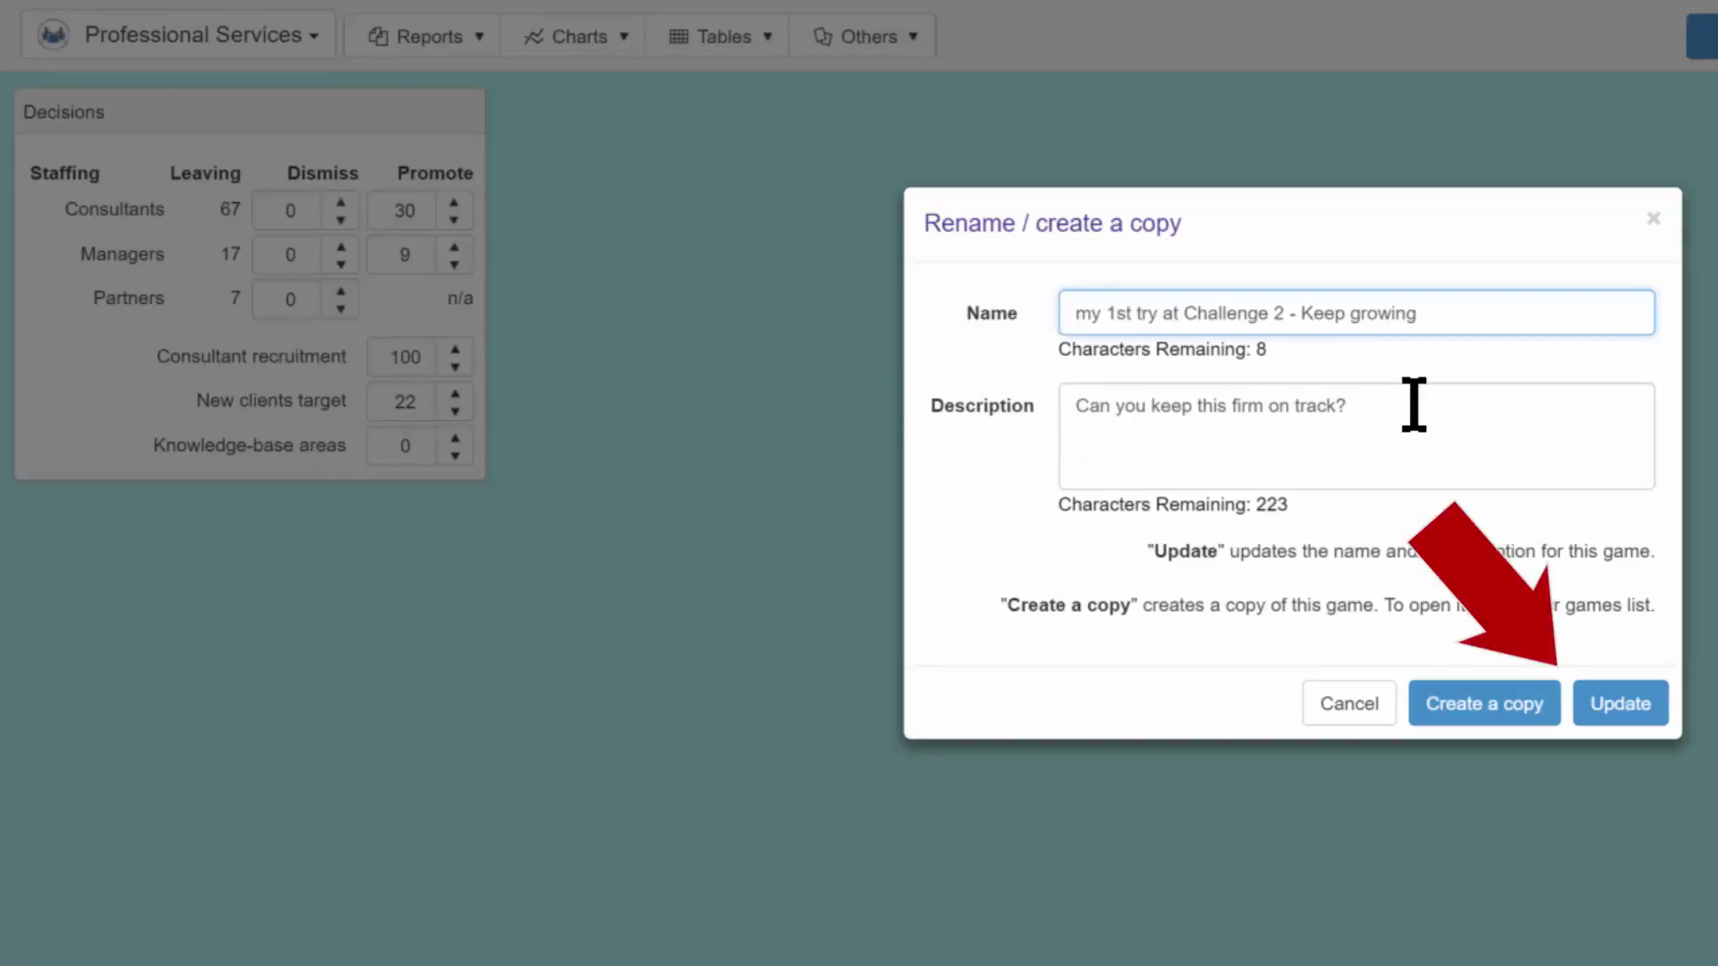
click(1622, 706)
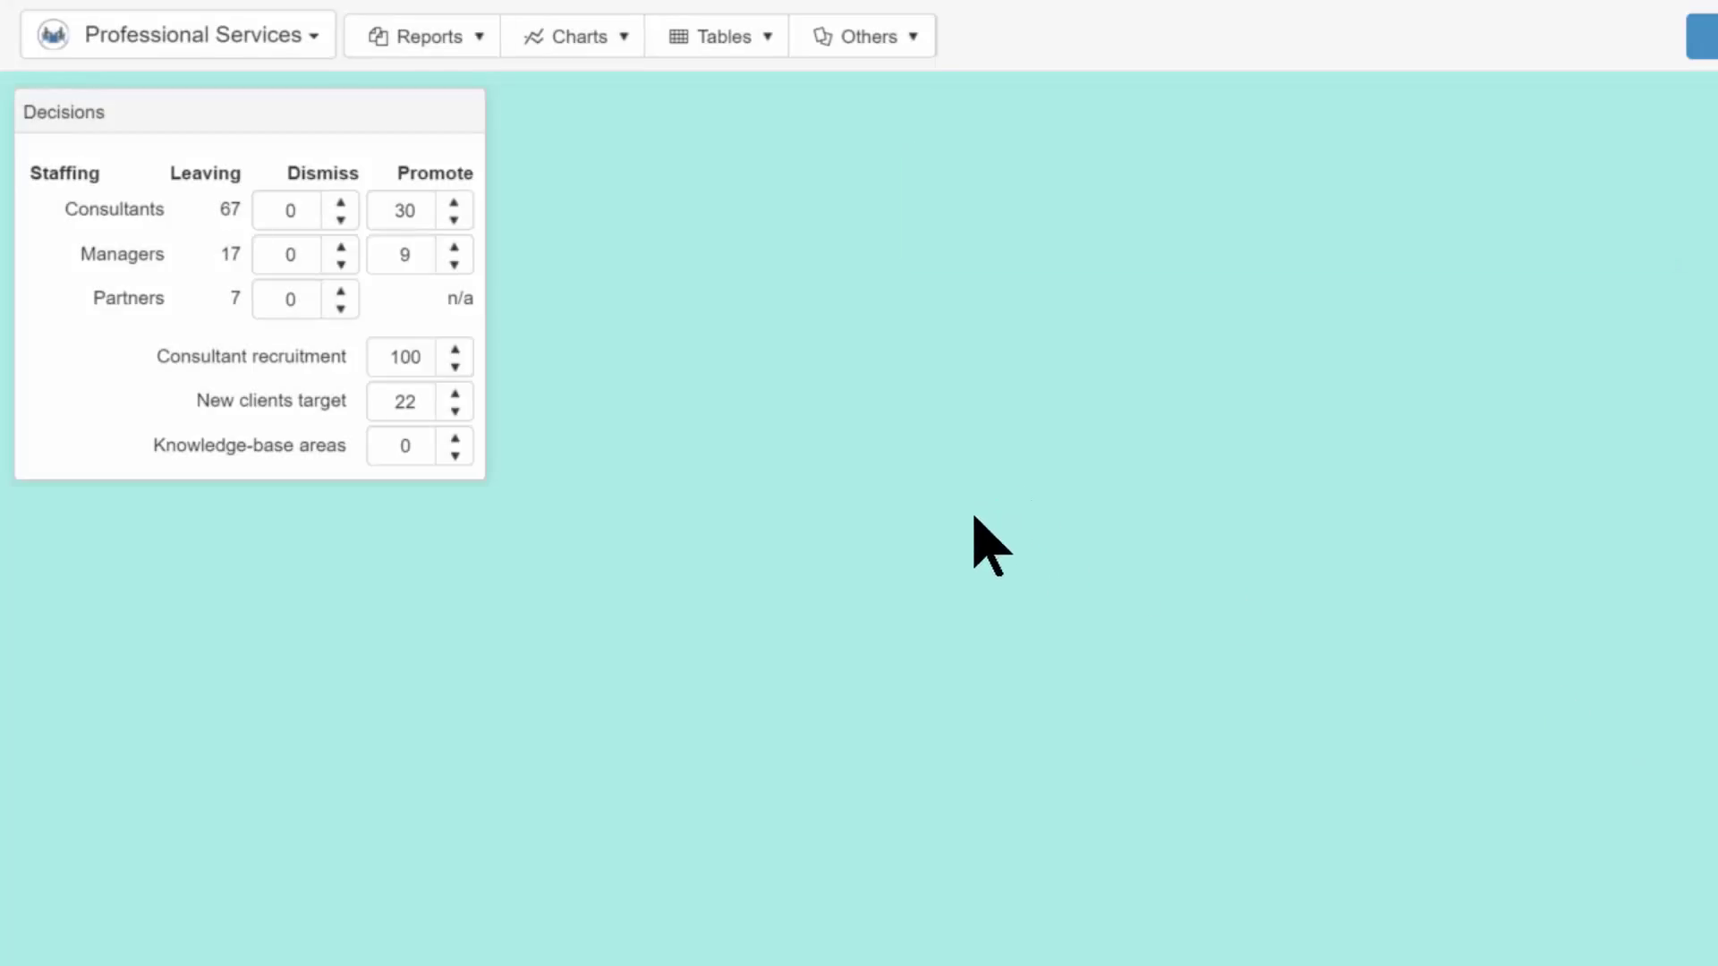
click(192, 34)
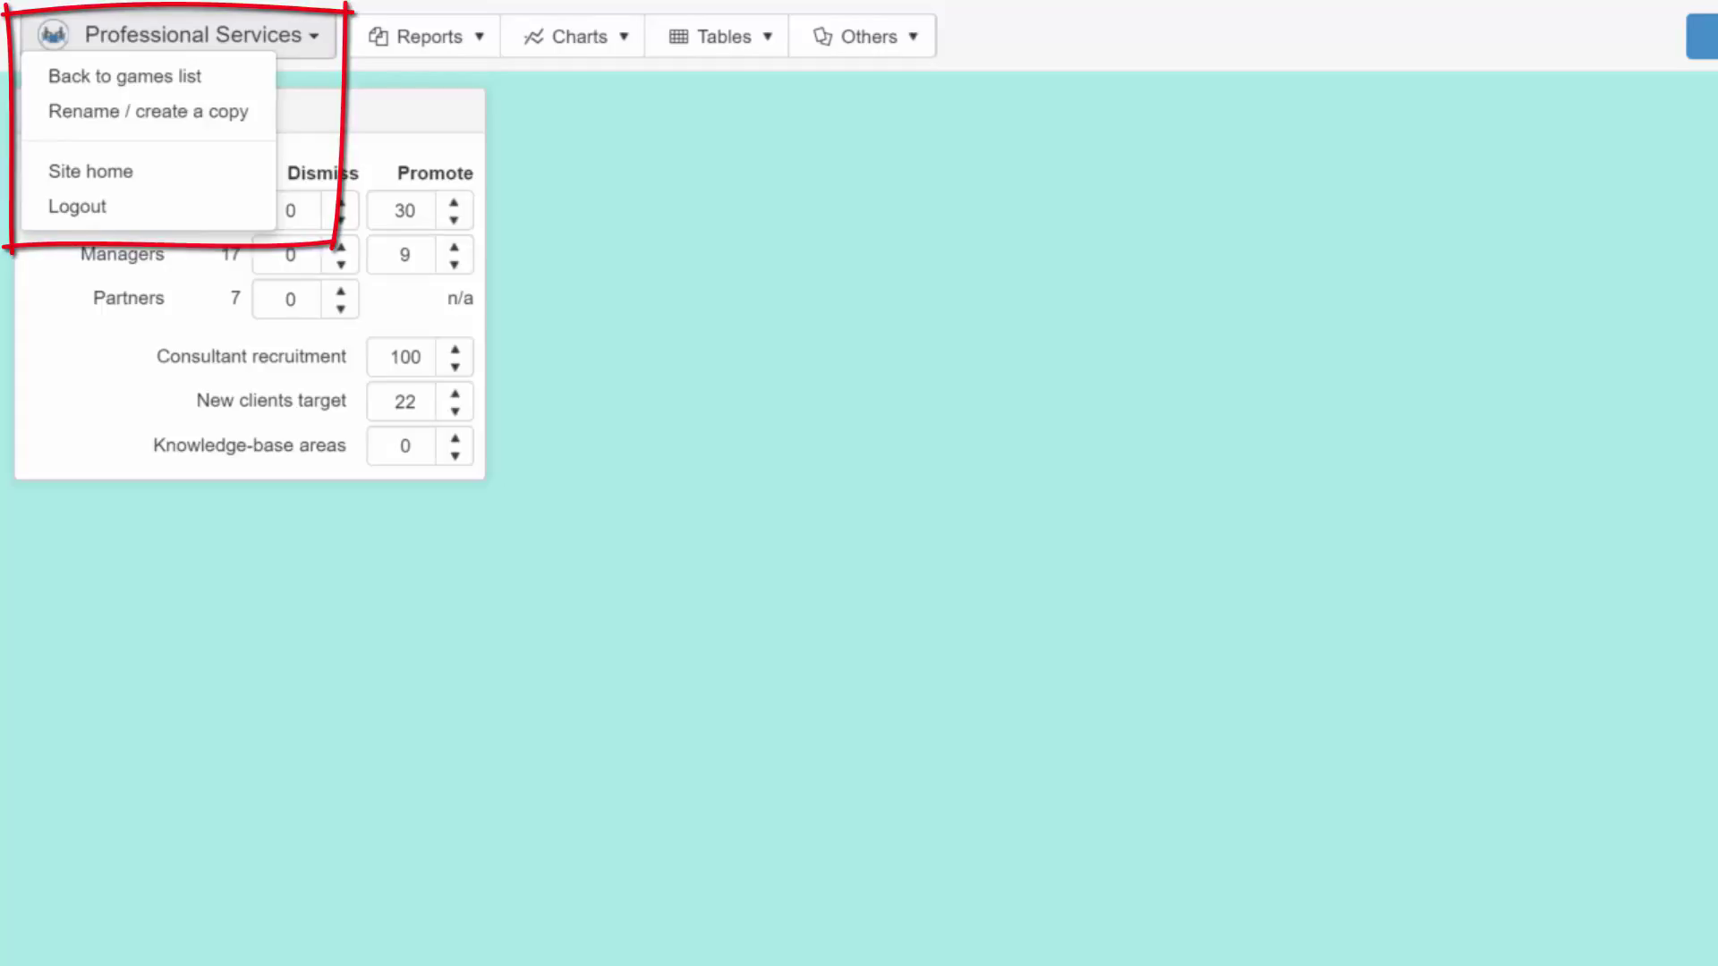
click(555, 159)
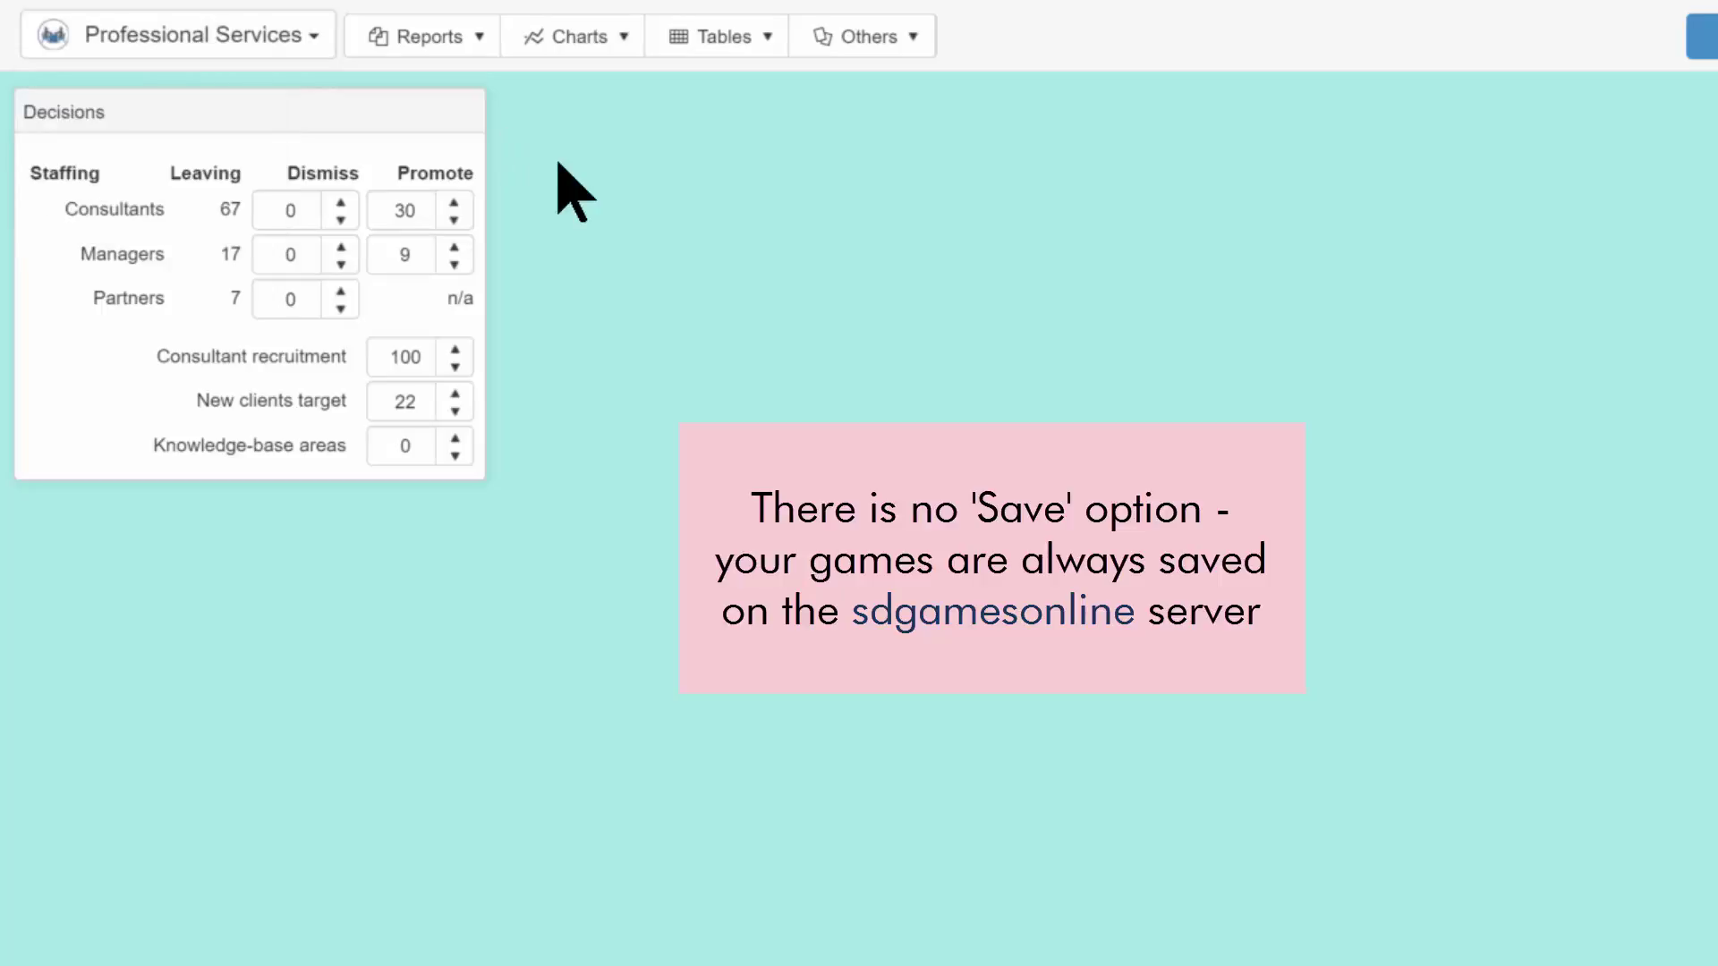
click(483, 50)
click(628, 50)
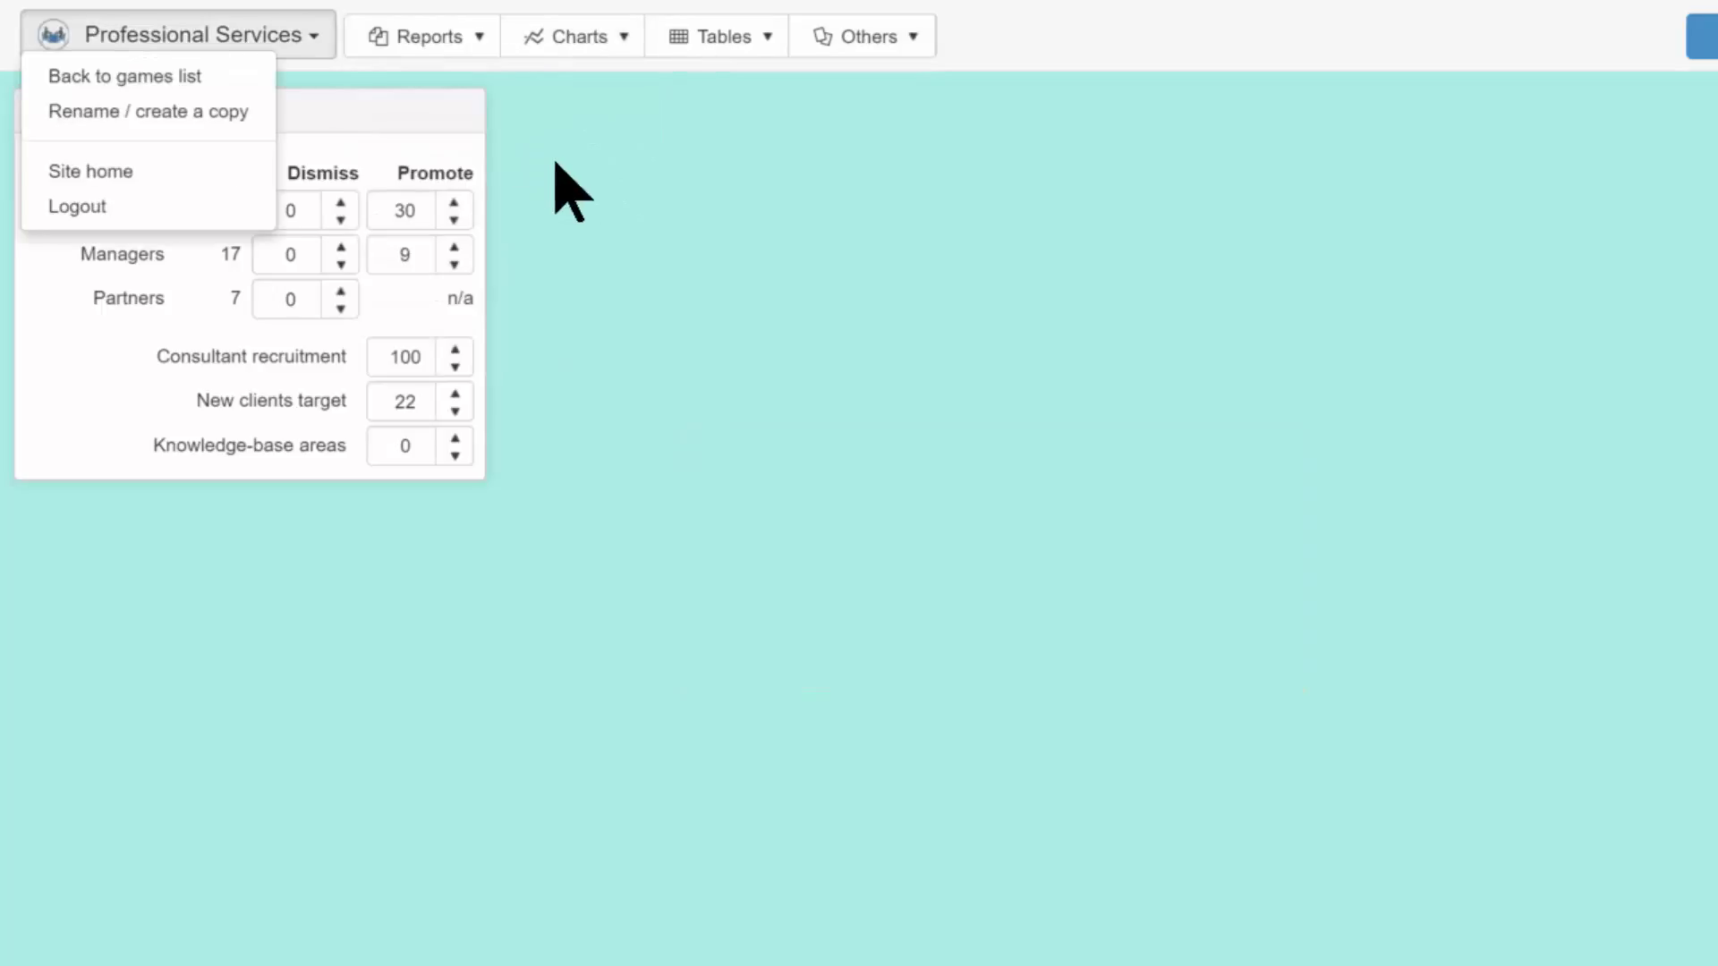
click(556, 161)
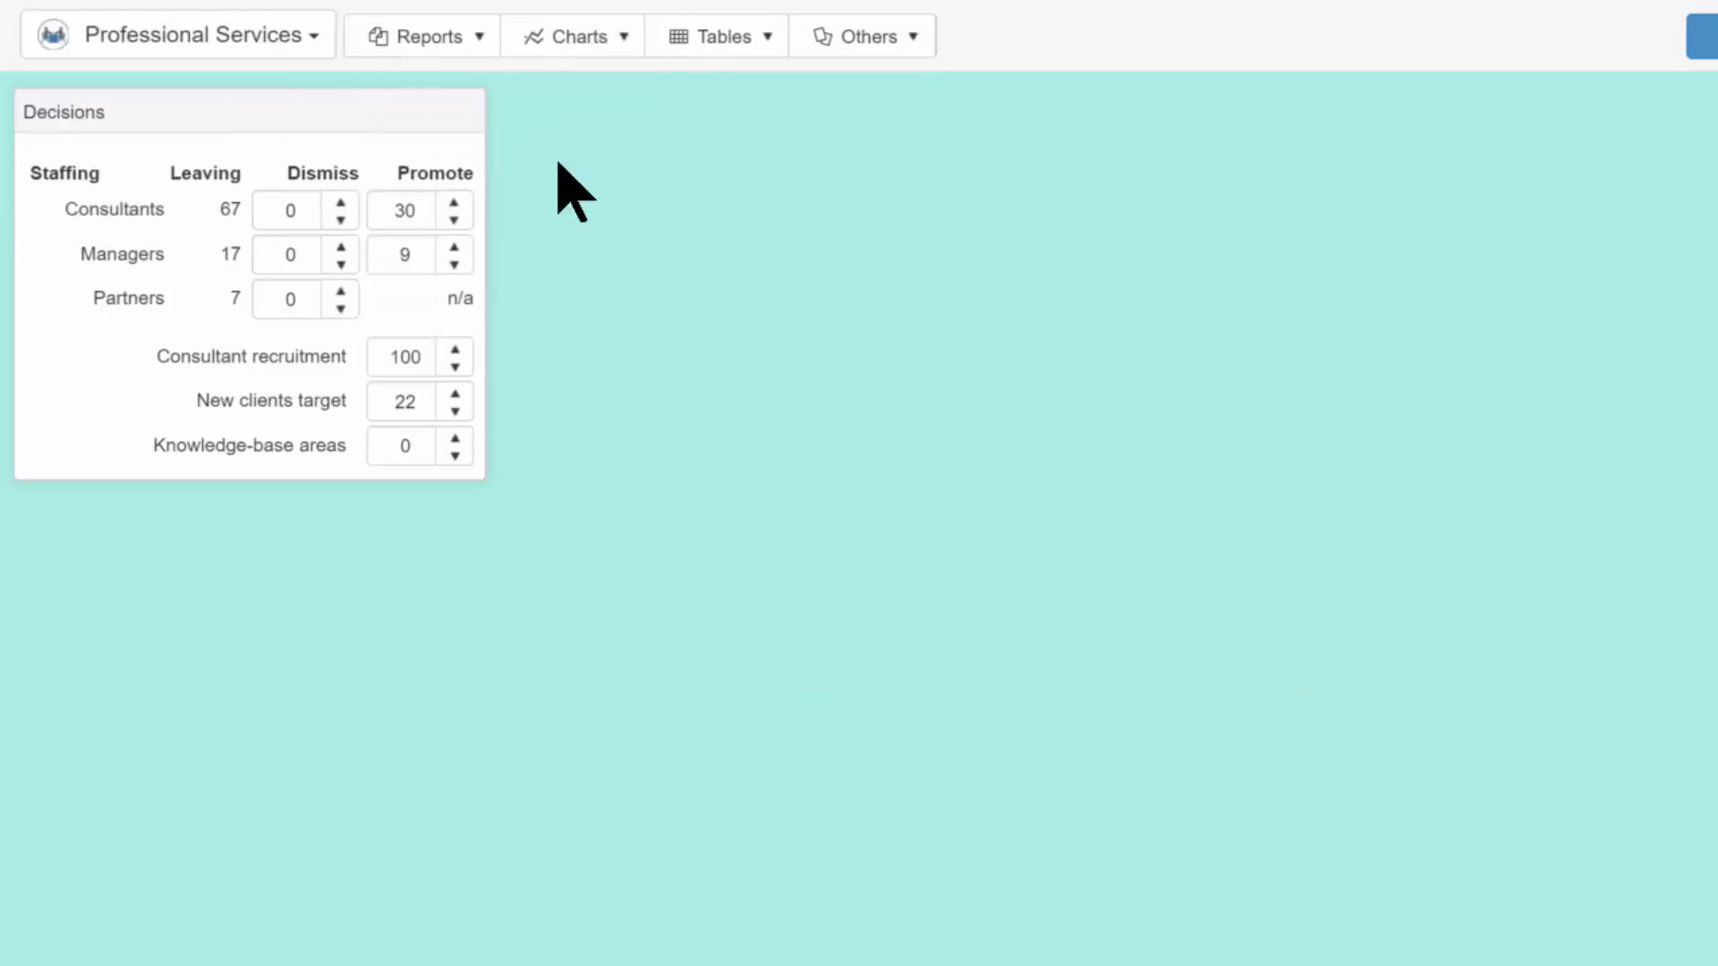
click(484, 52)
click(633, 54)
click(770, 50)
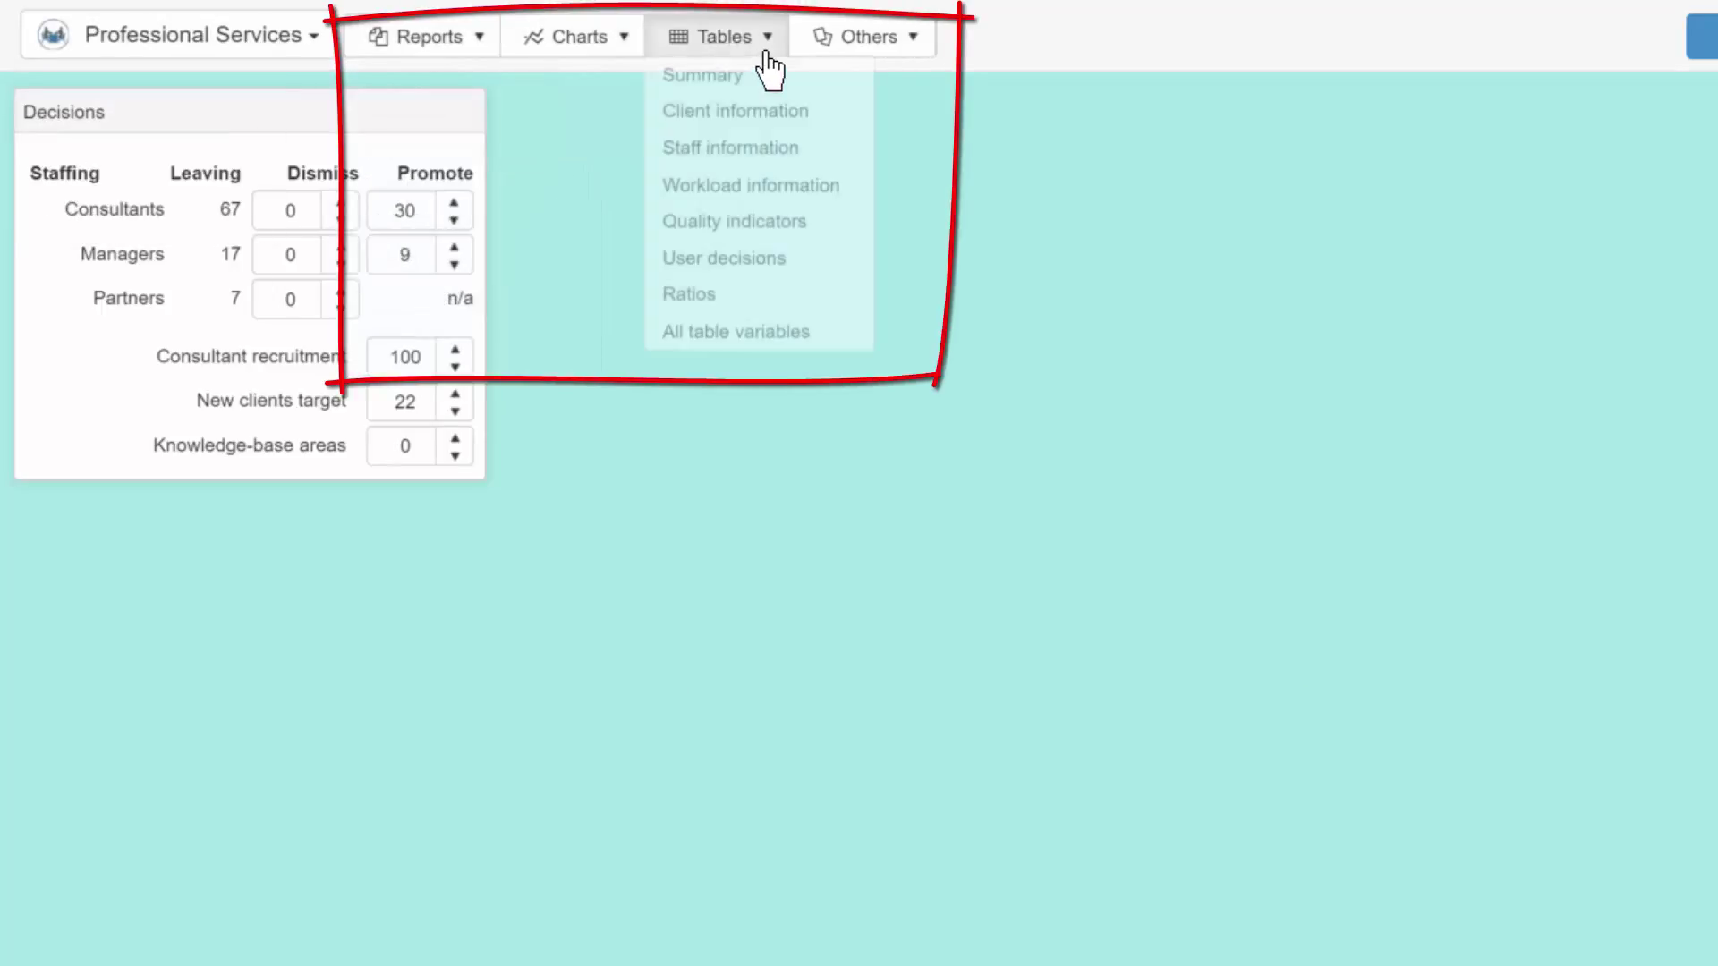
click(909, 50)
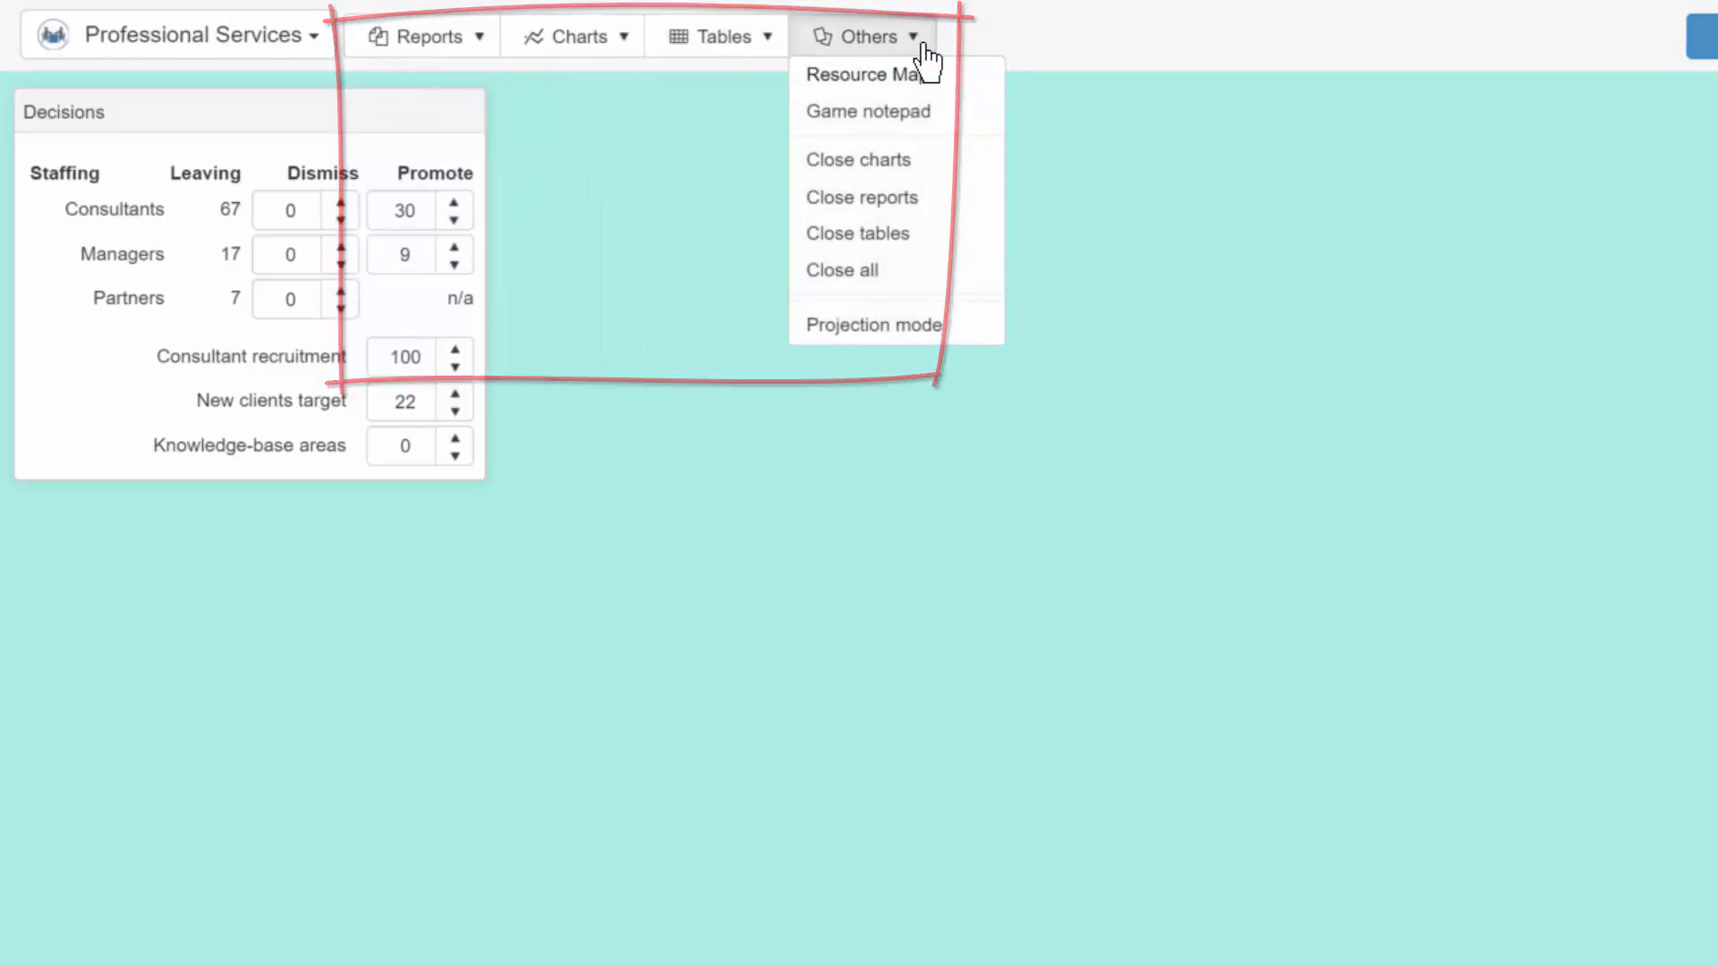
click(1093, 184)
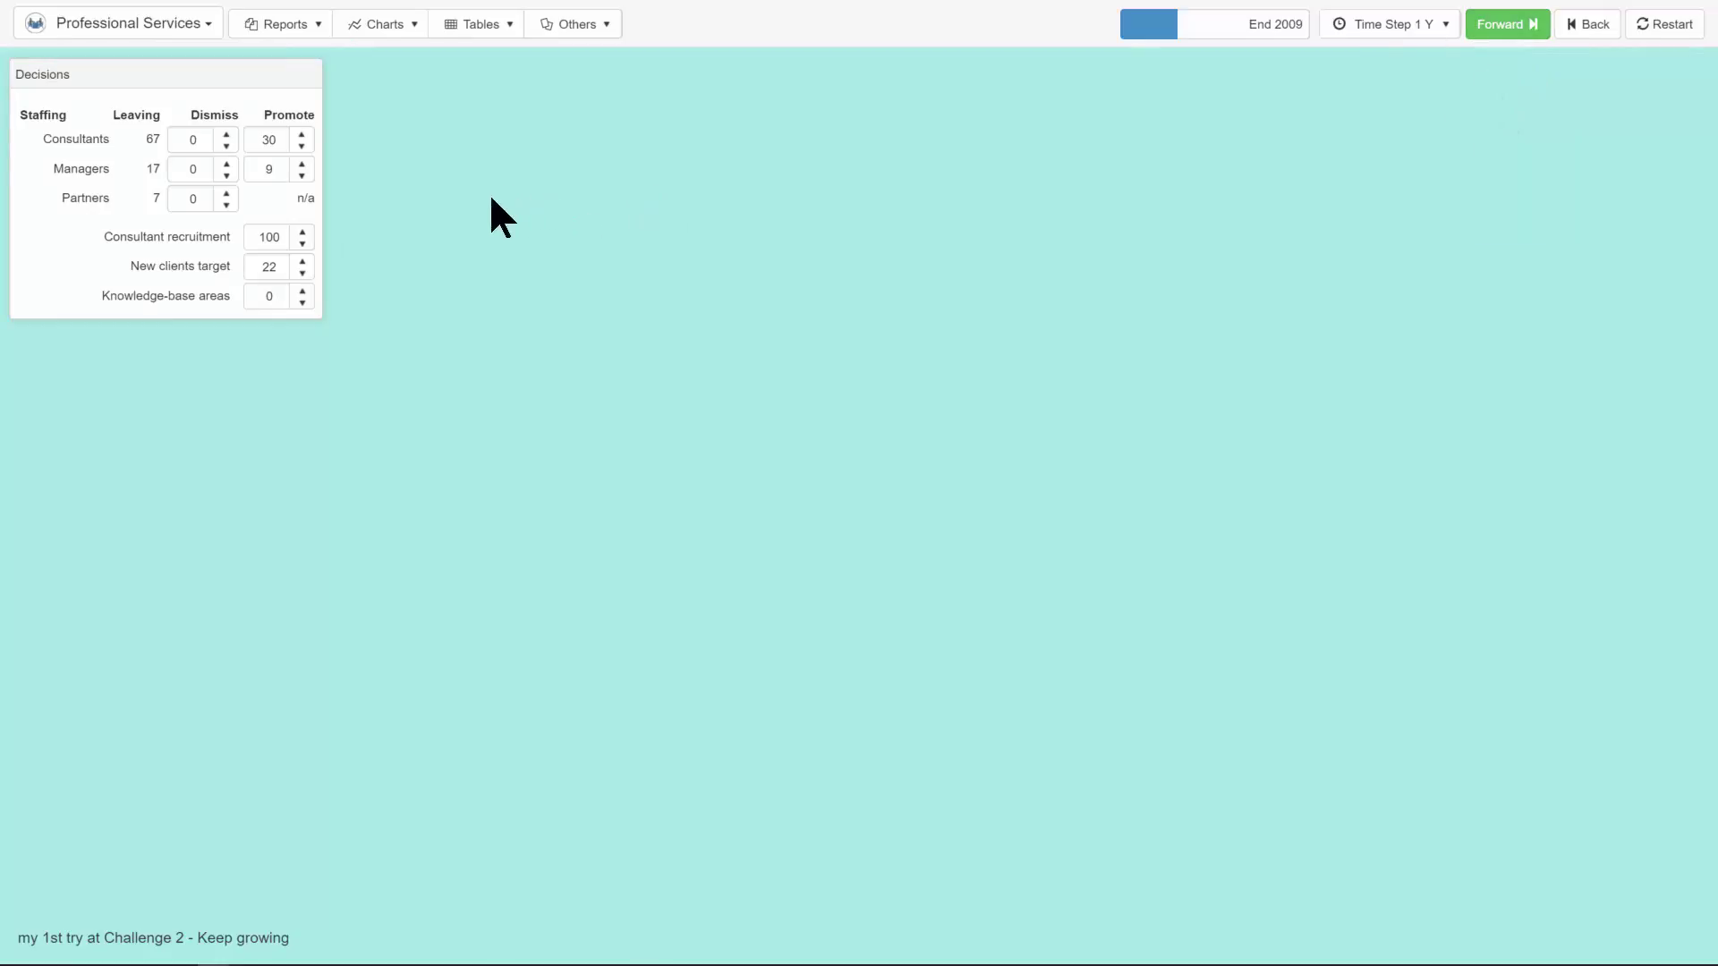
Open the Billable hours chart from the staff and workload group and place it below the Decisions window.
click(408, 28)
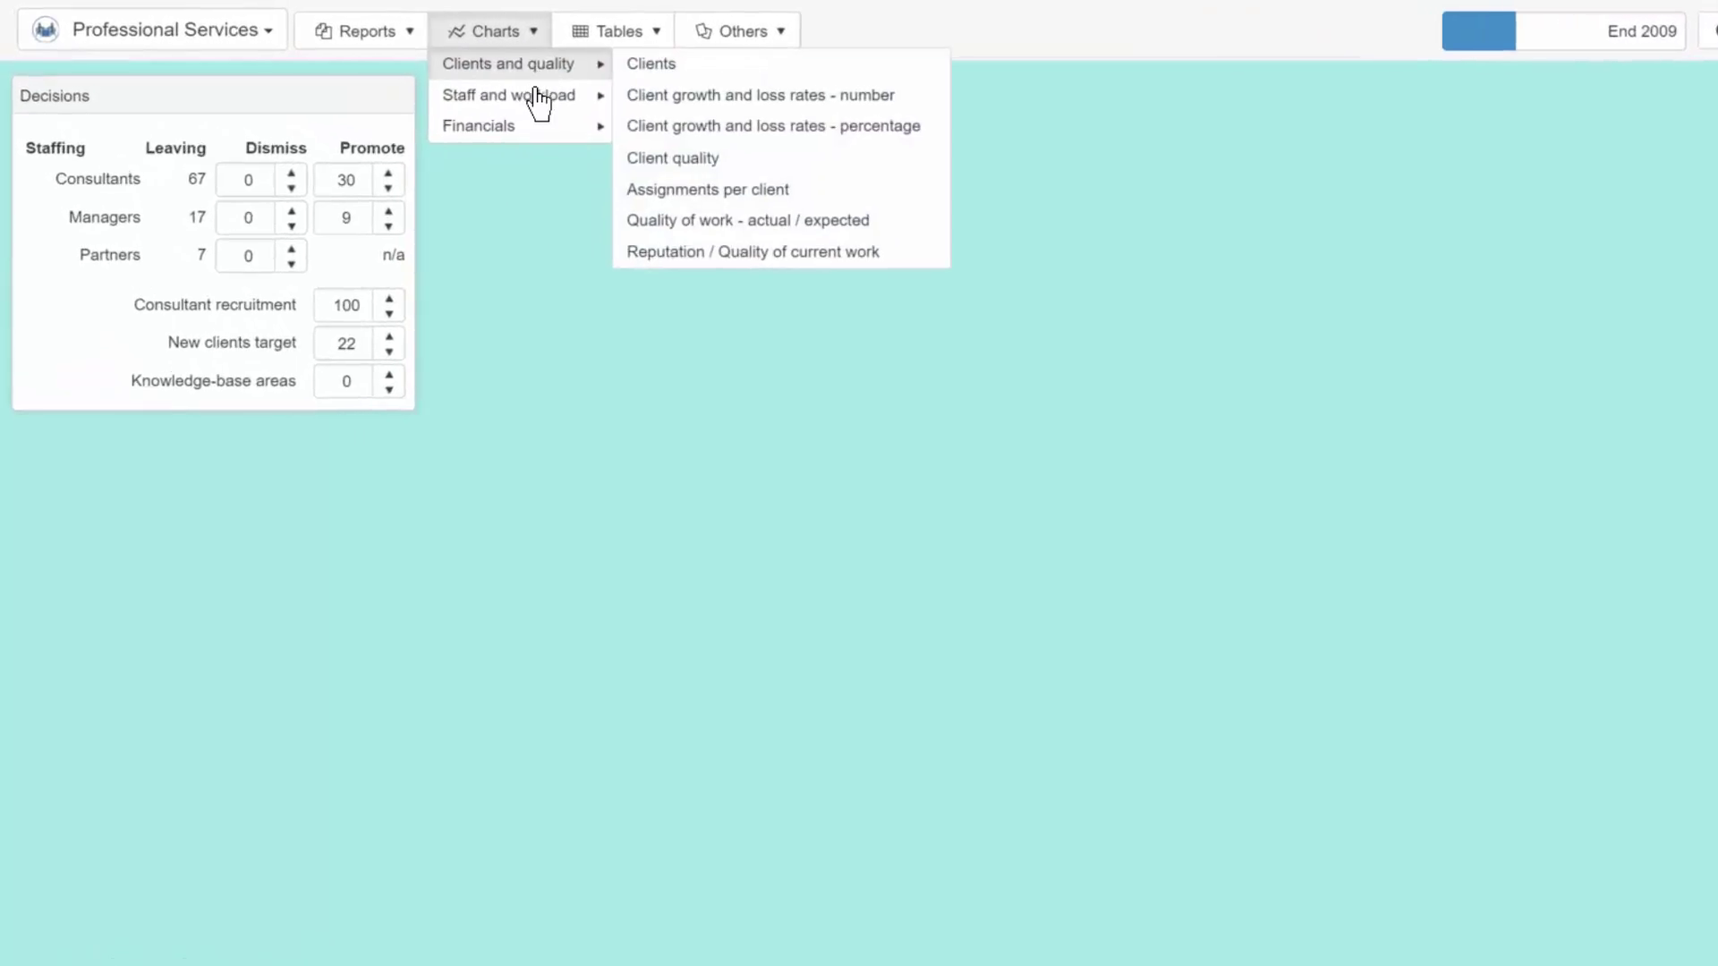
mouse_move(538, 100)
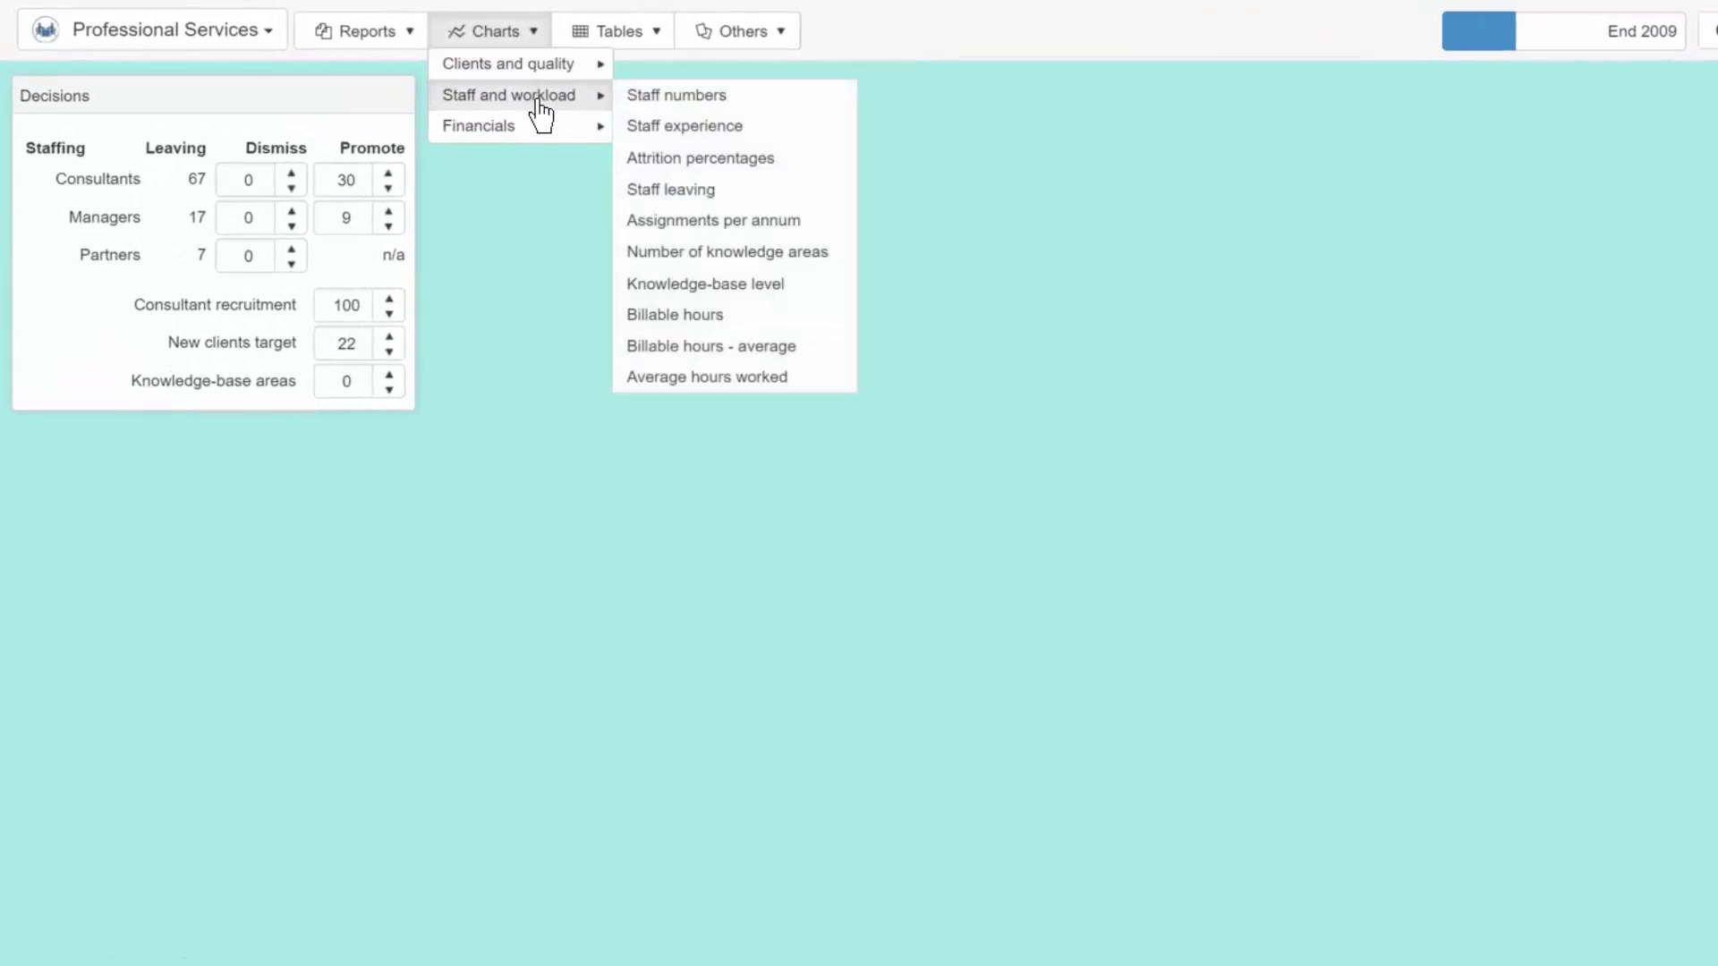
click(707, 315)
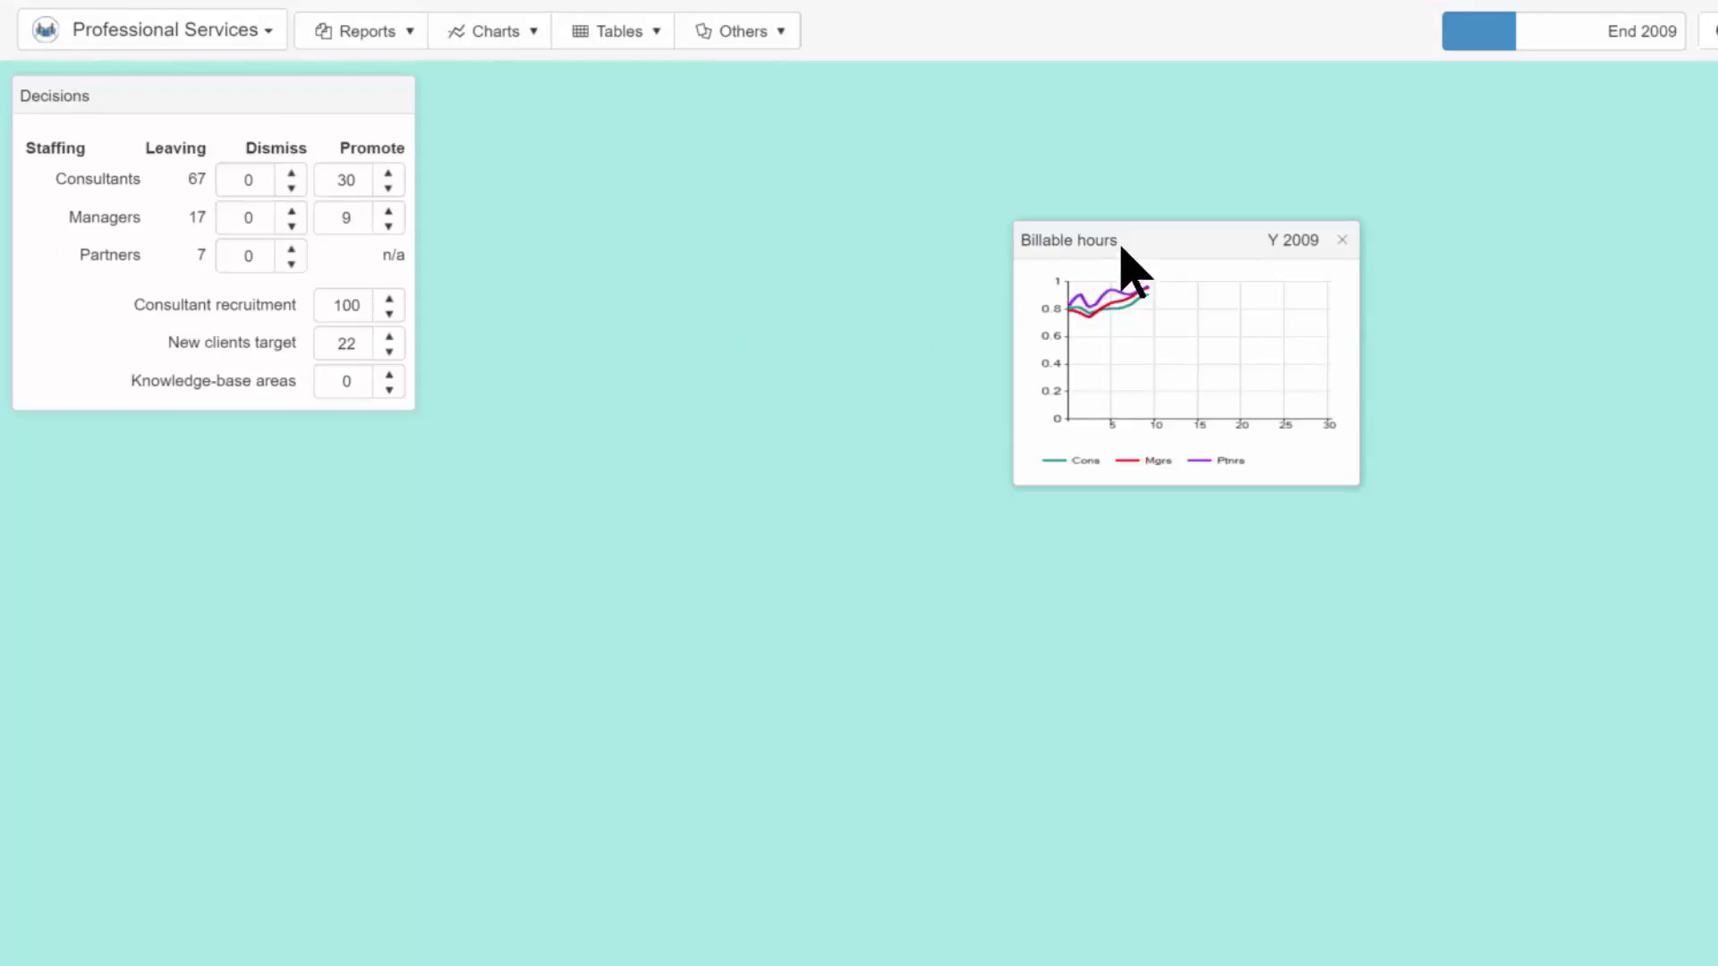
drag(1063, 242, 361, 421)
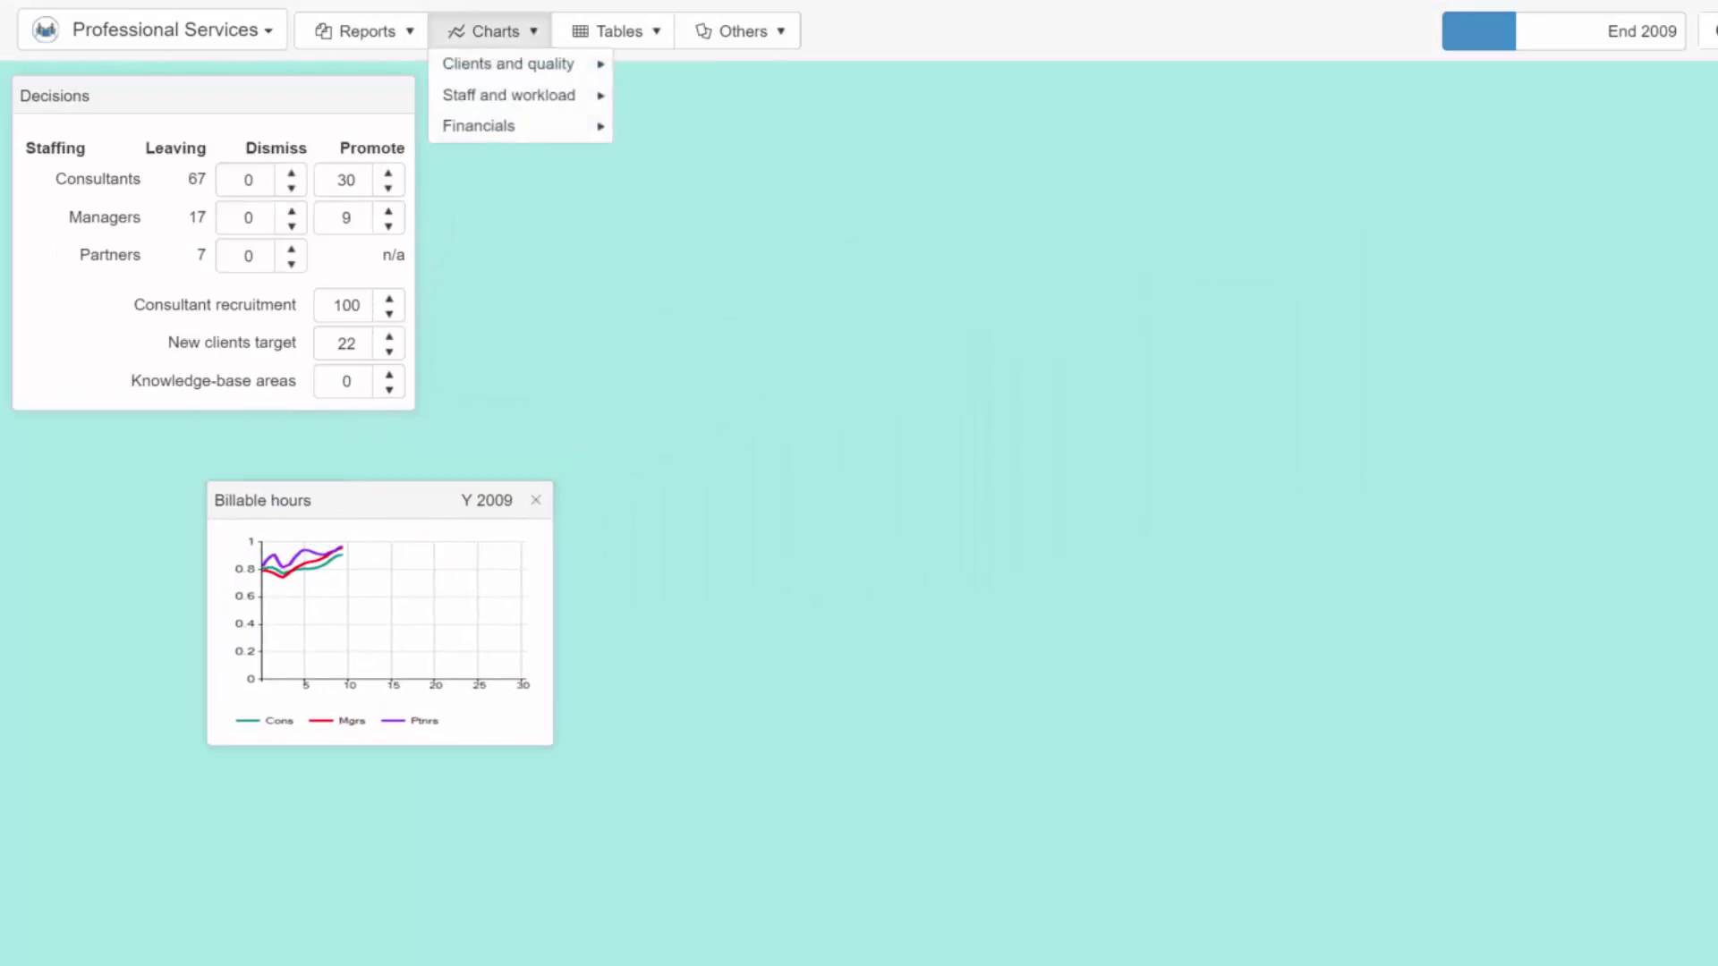
Open the "Client growth and loss rates - number" chart and slightly enlarge the Billable hours chart.
mouse_move(520, 32)
mouse_move(521, 71)
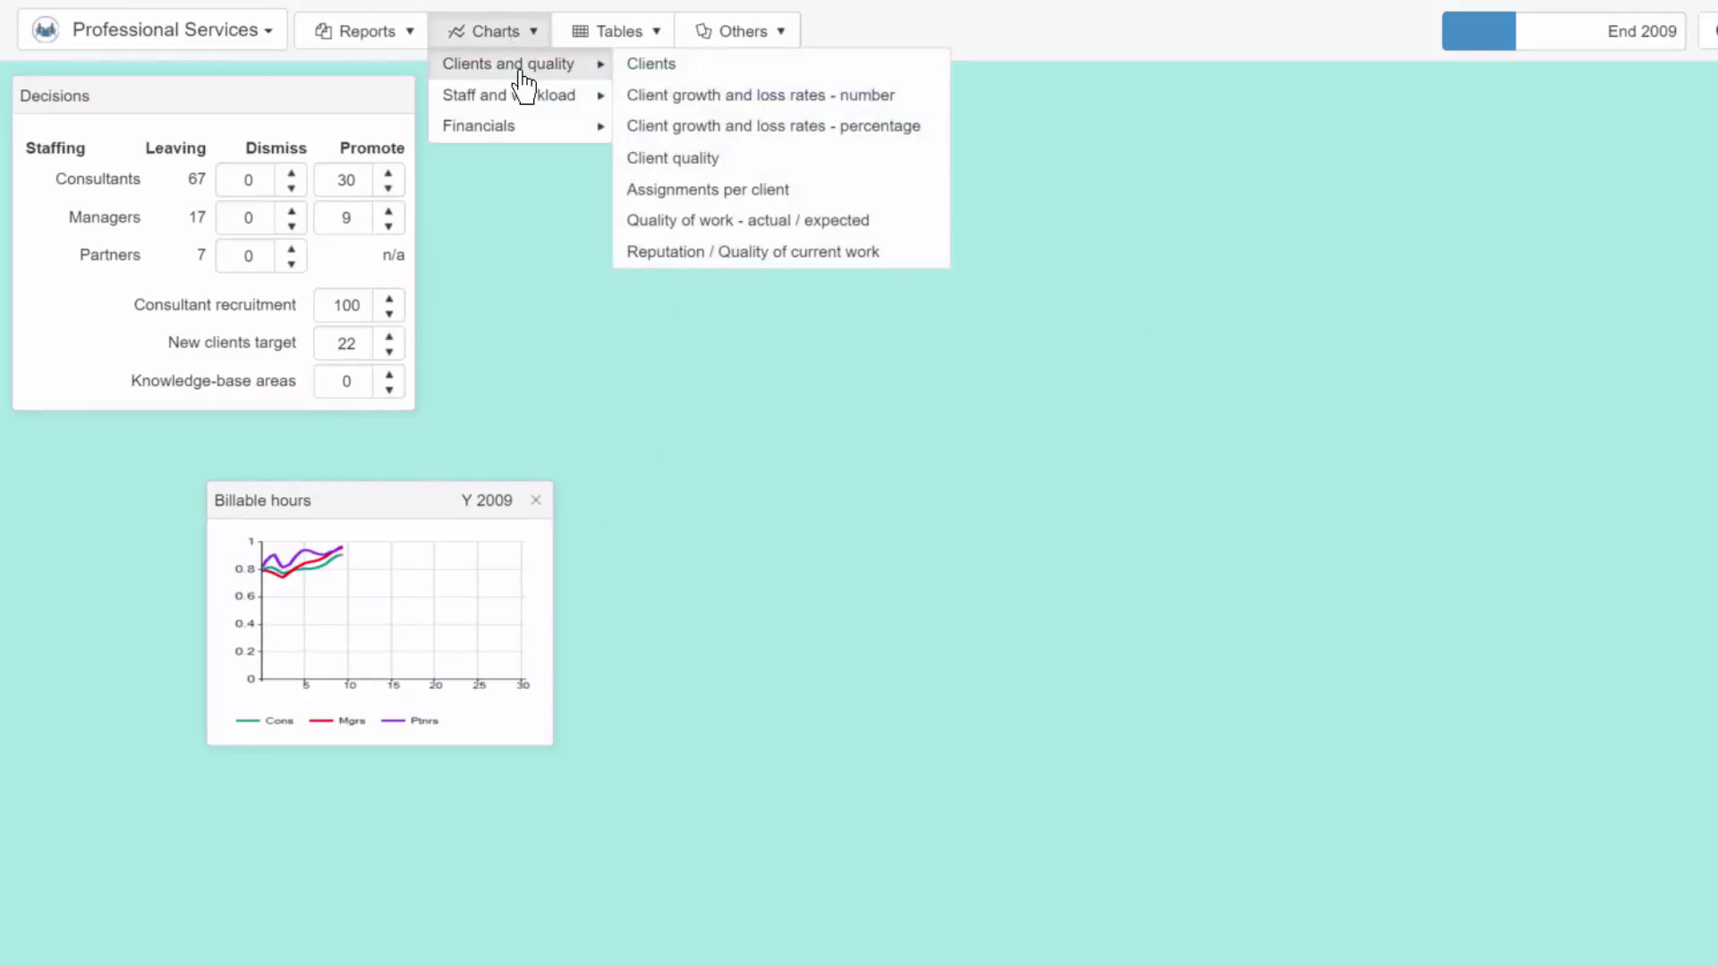
click(620, 95)
drag(553, 745, 587, 807)
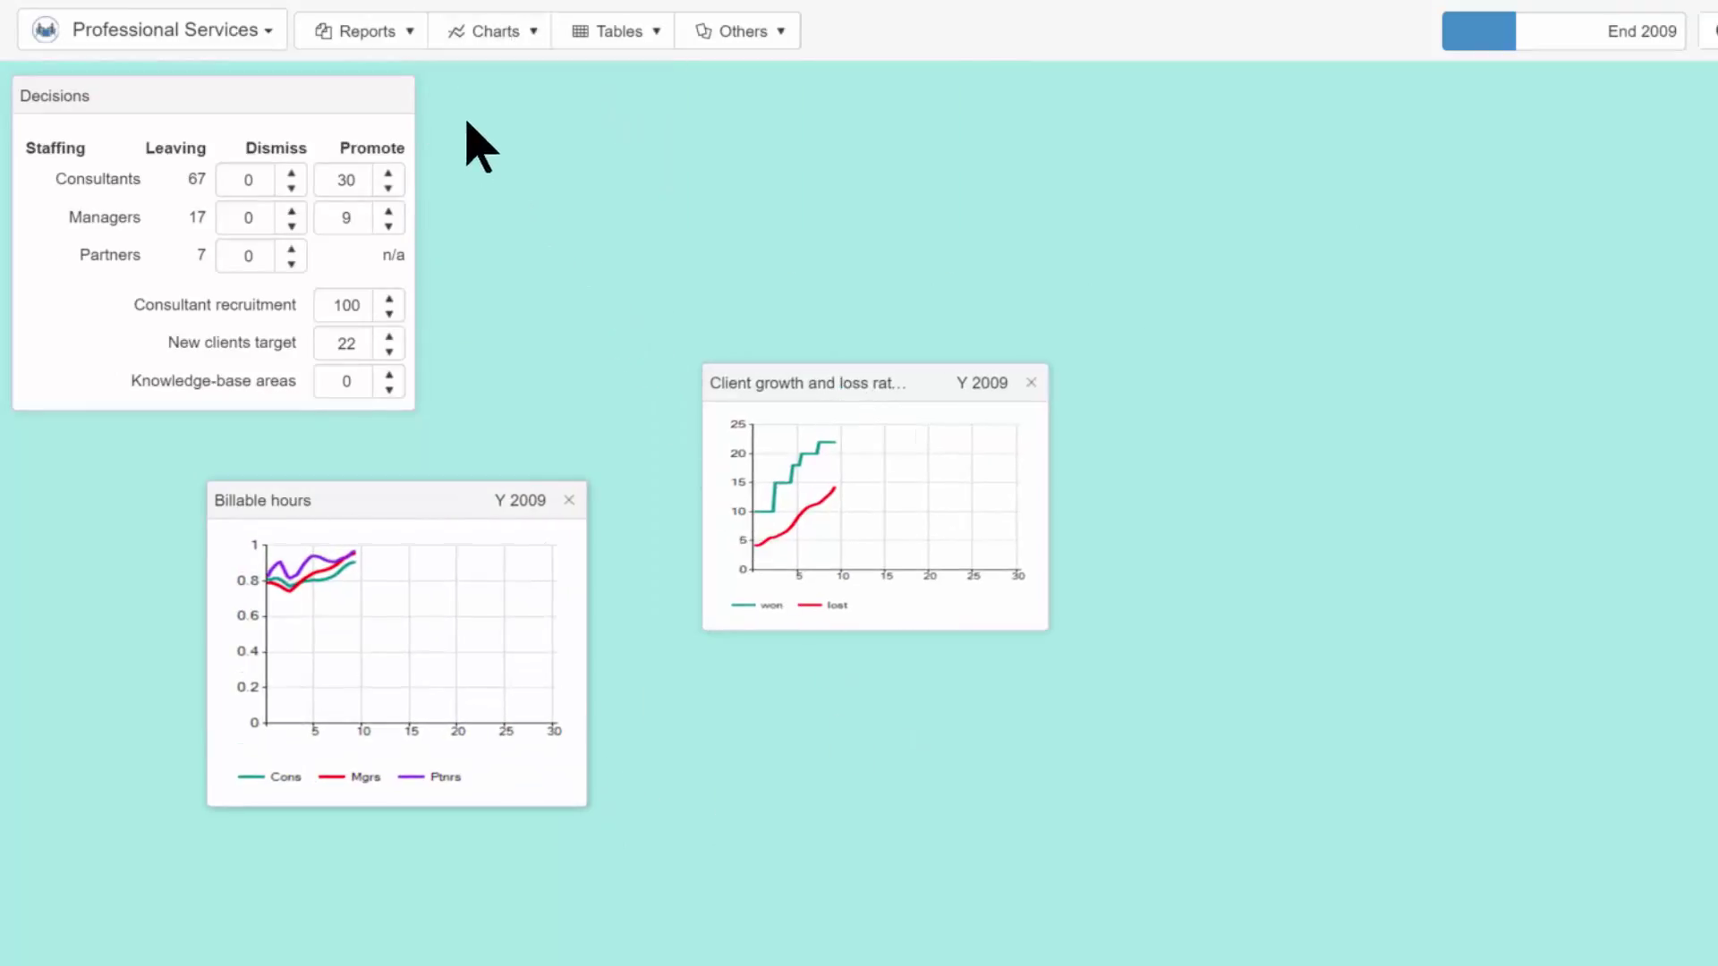
Open the Highlights report and move it to the free space well to the right of the charts.
click(398, 34)
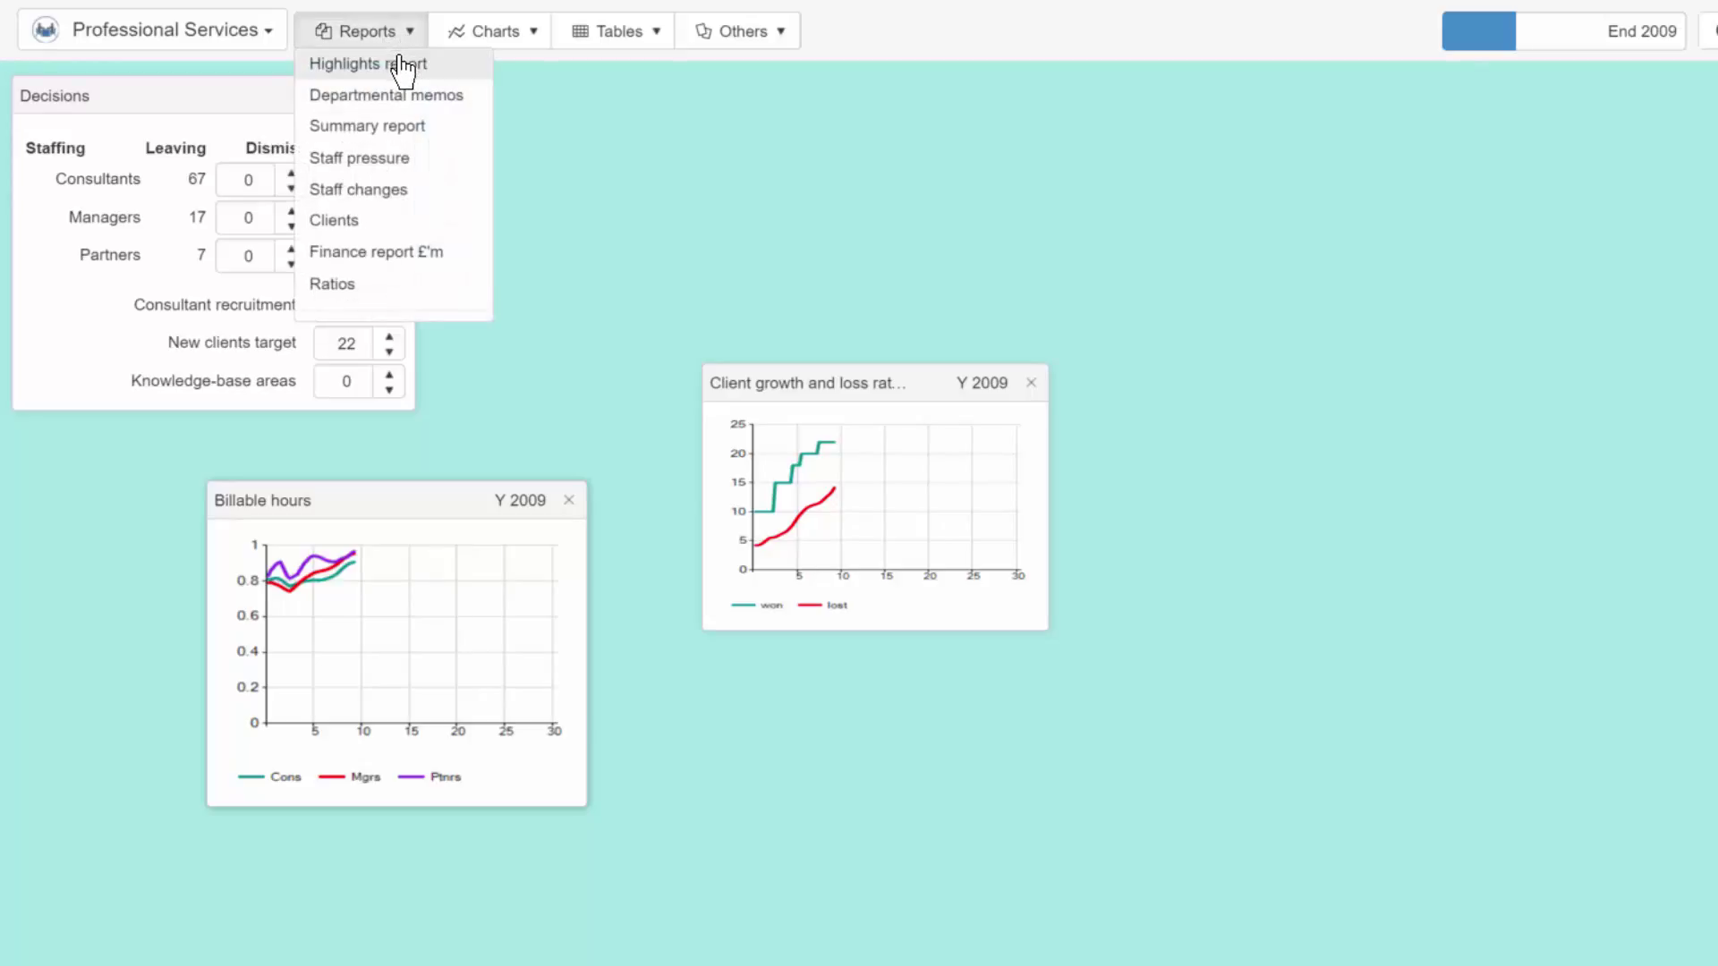
click(400, 70)
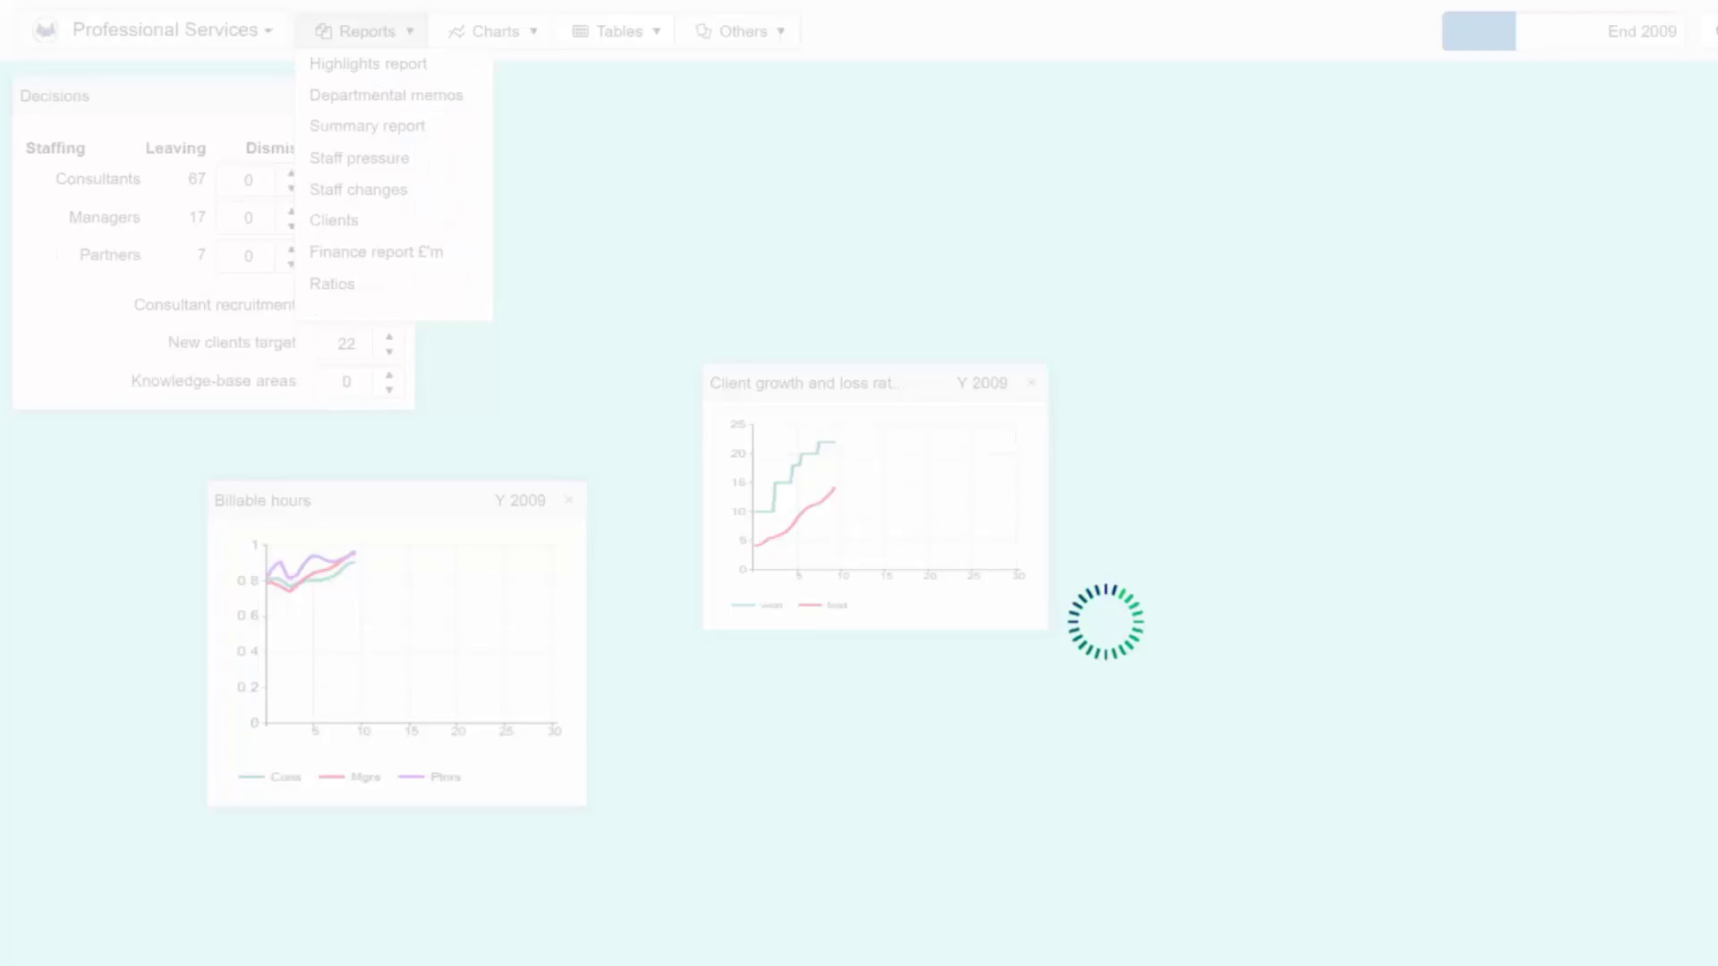
drag(1161, 220, 1390, 247)
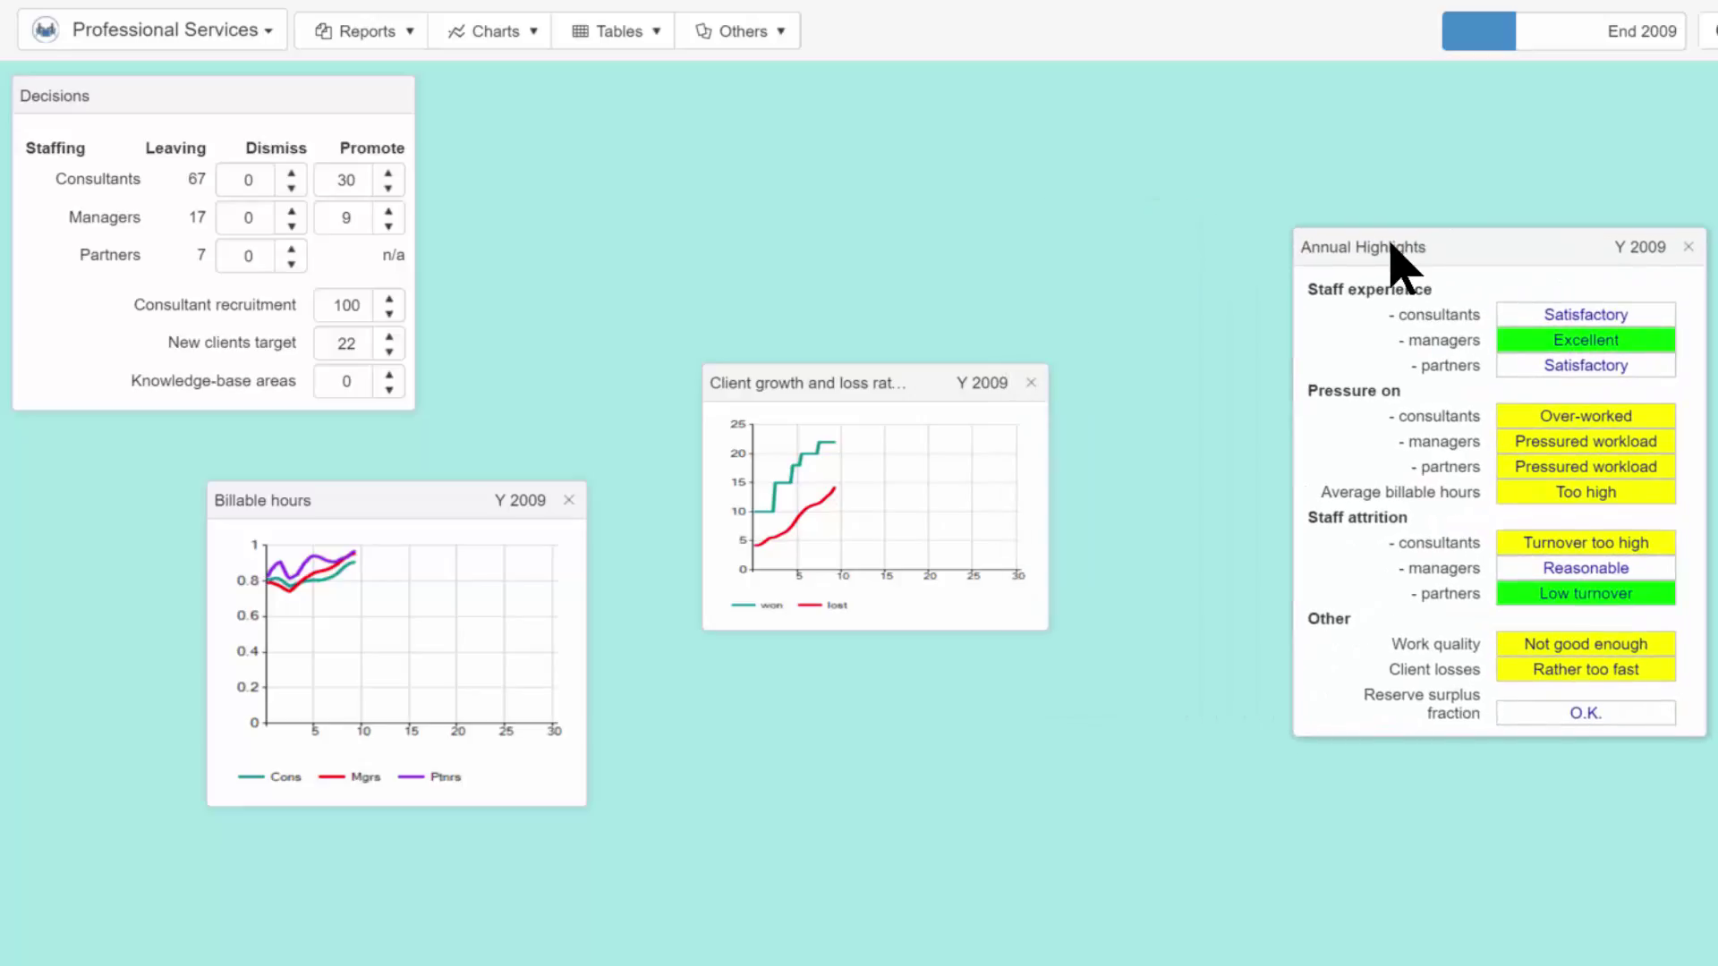
drag(1390, 247, 1390, 246)
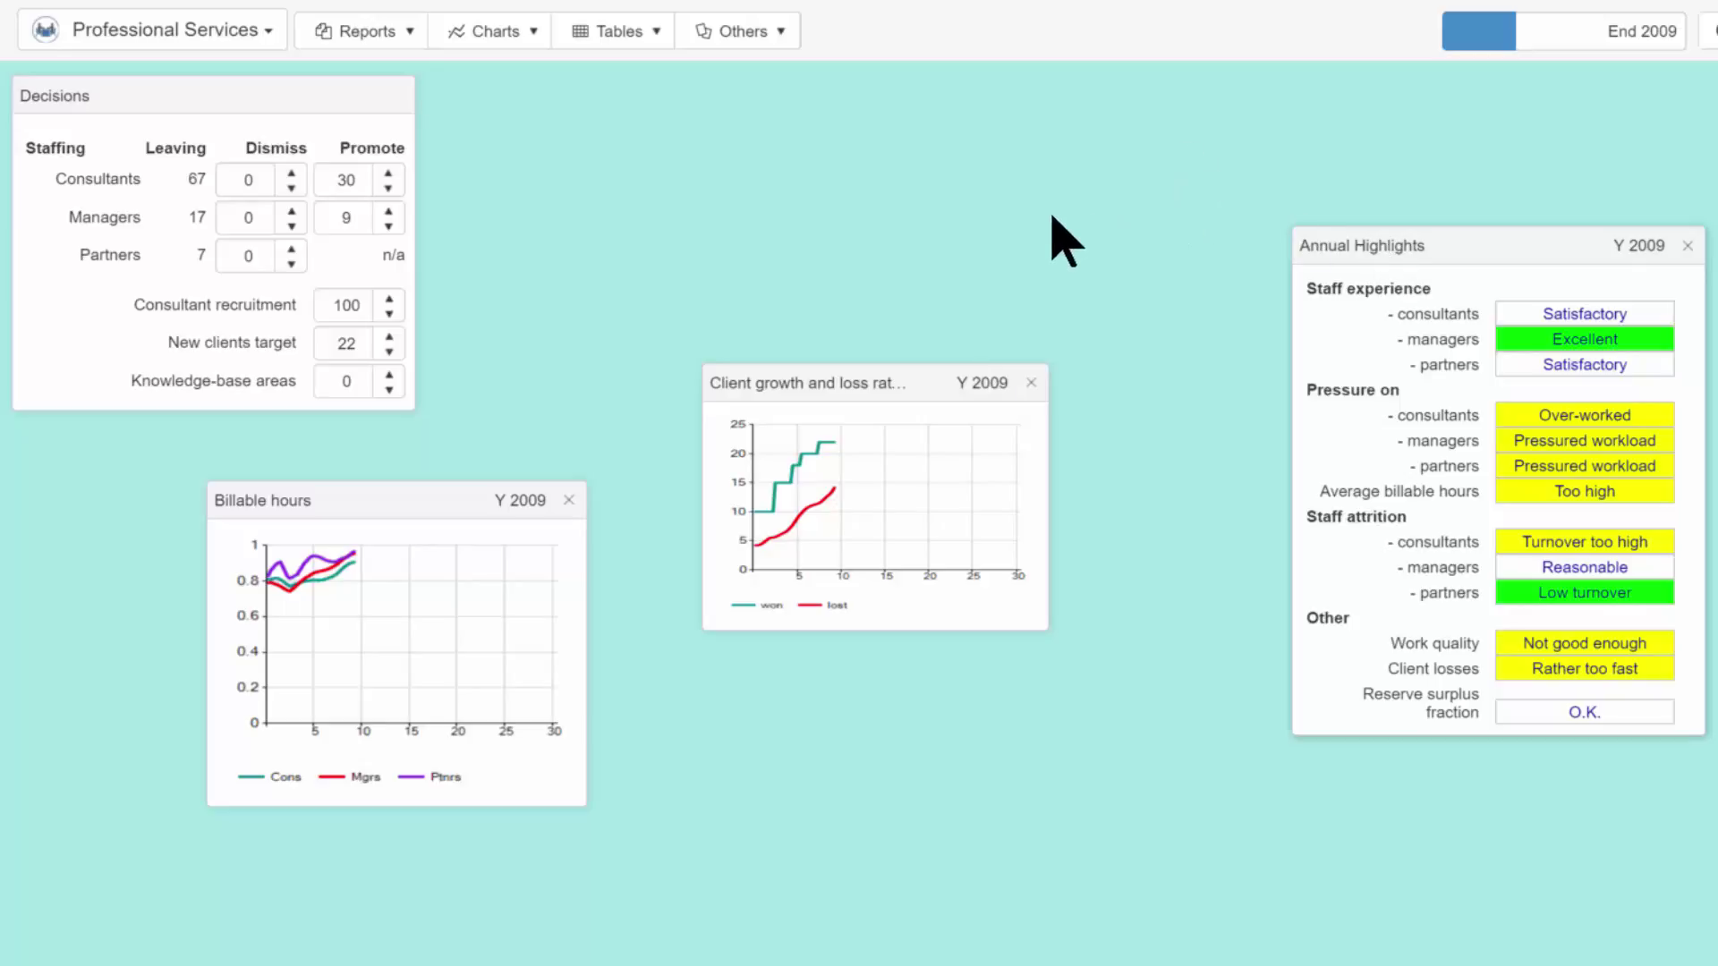
Open the Ratios report and place it directly beside the Decisions window.
click(410, 36)
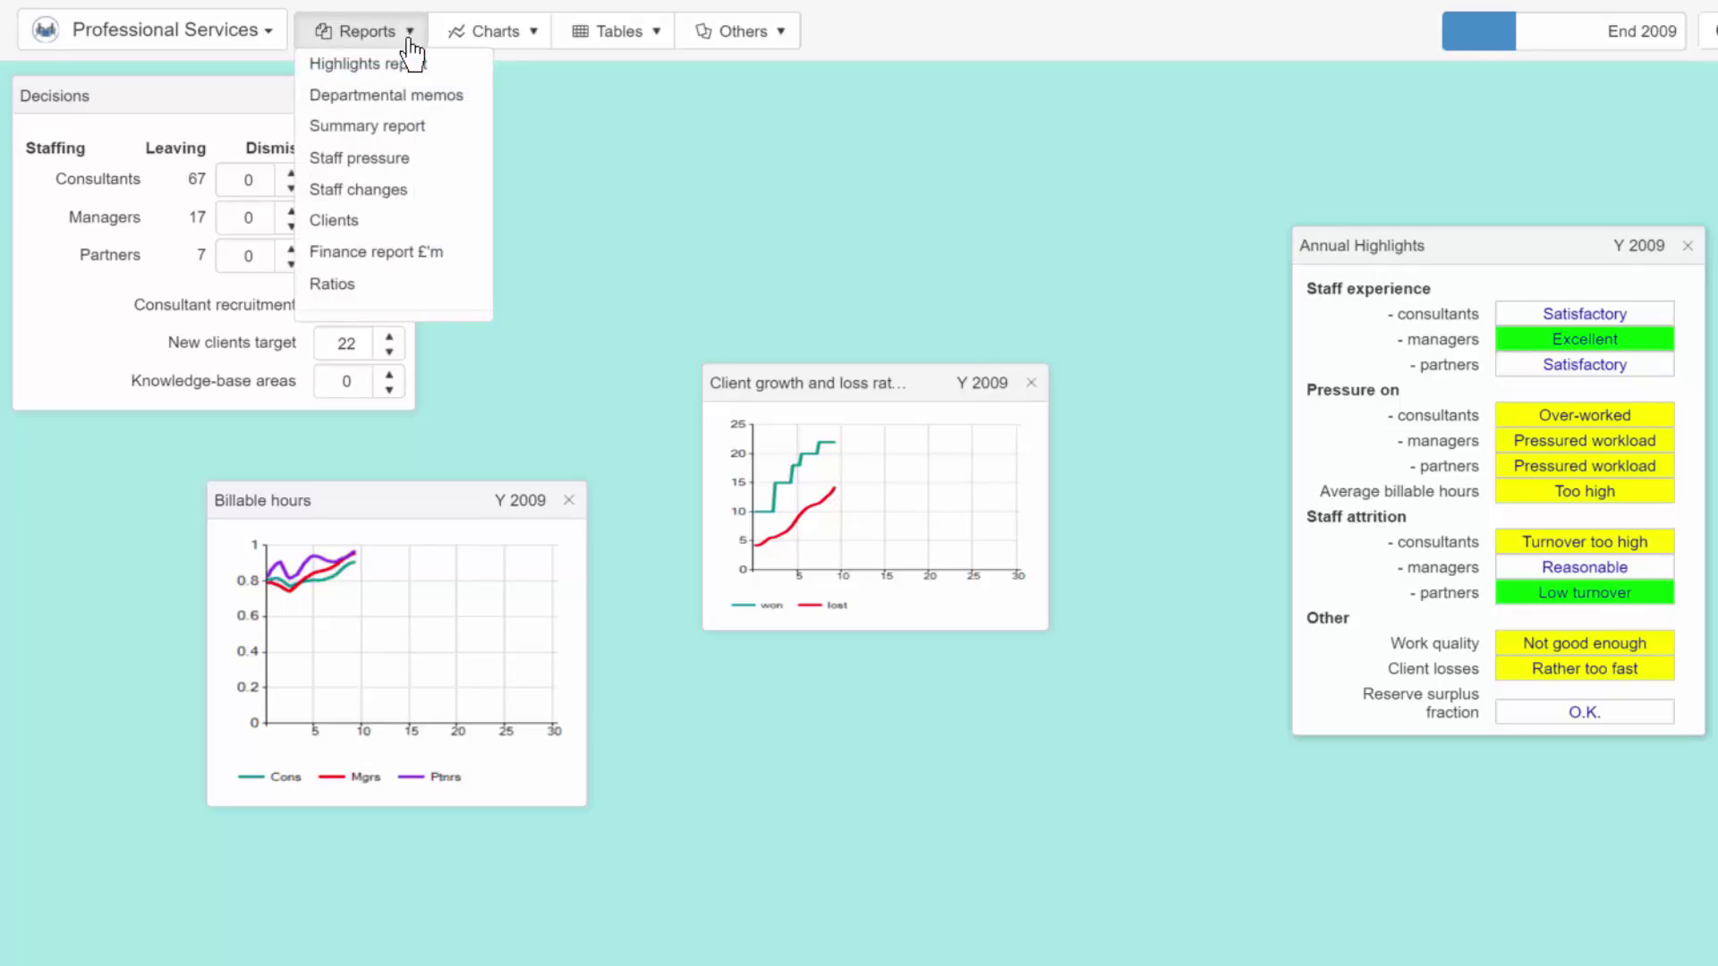
click(358, 285)
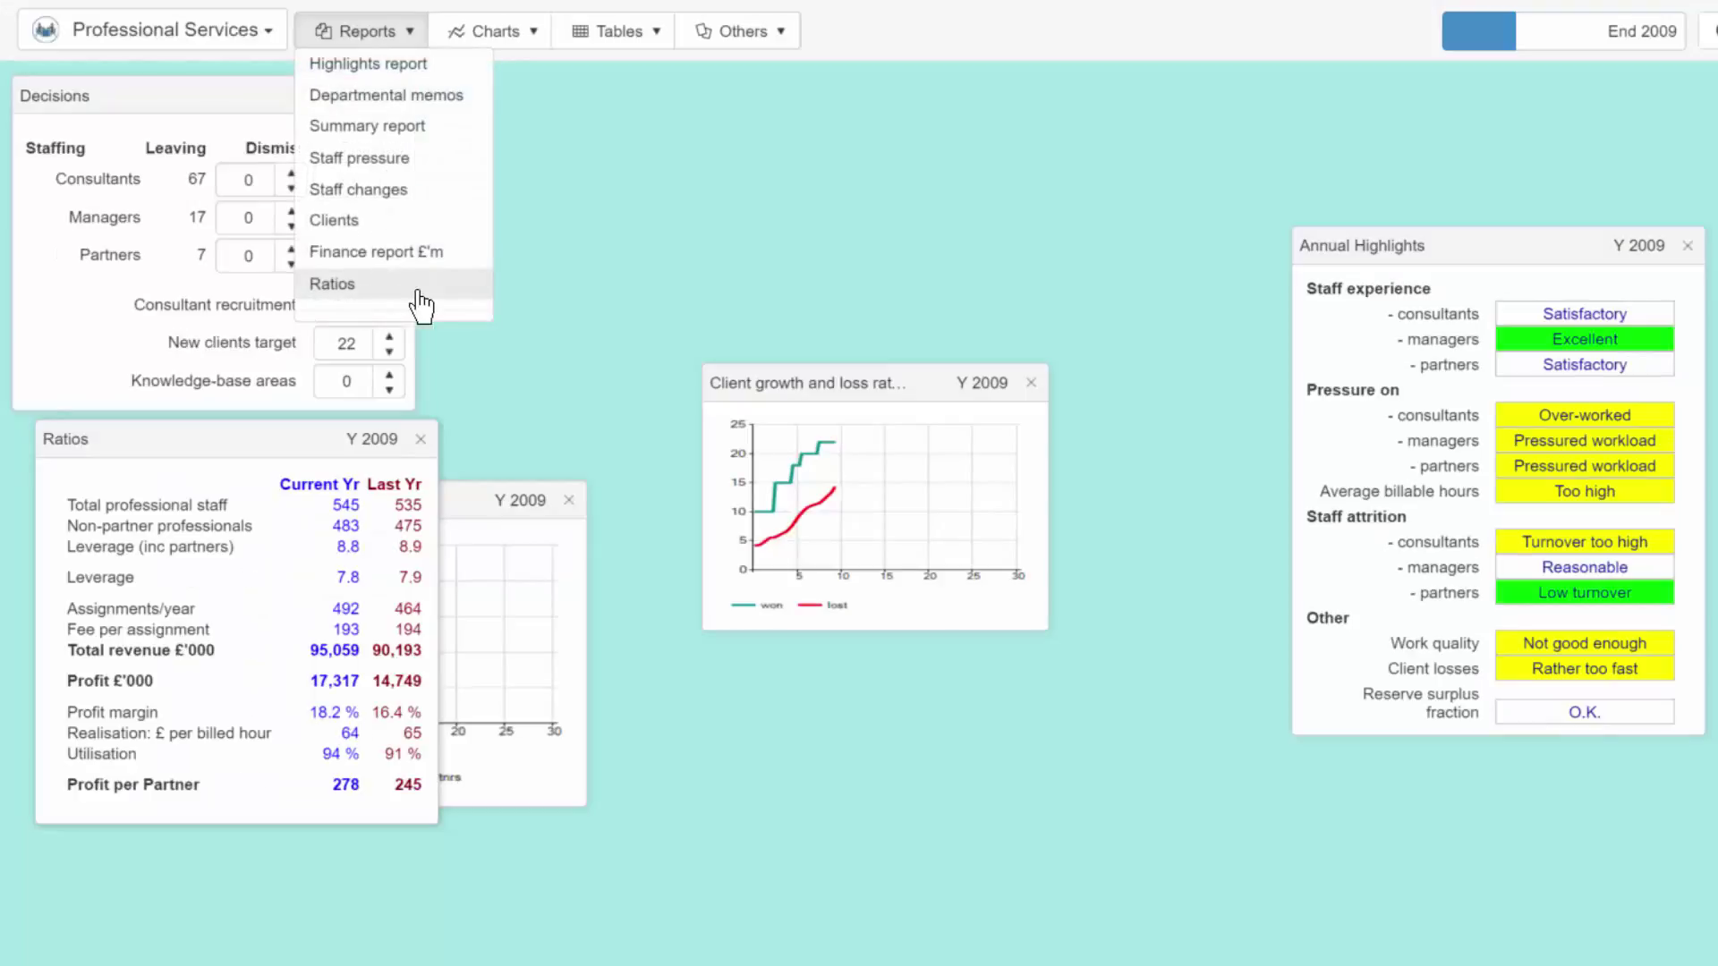
drag(253, 475, 689, 134)
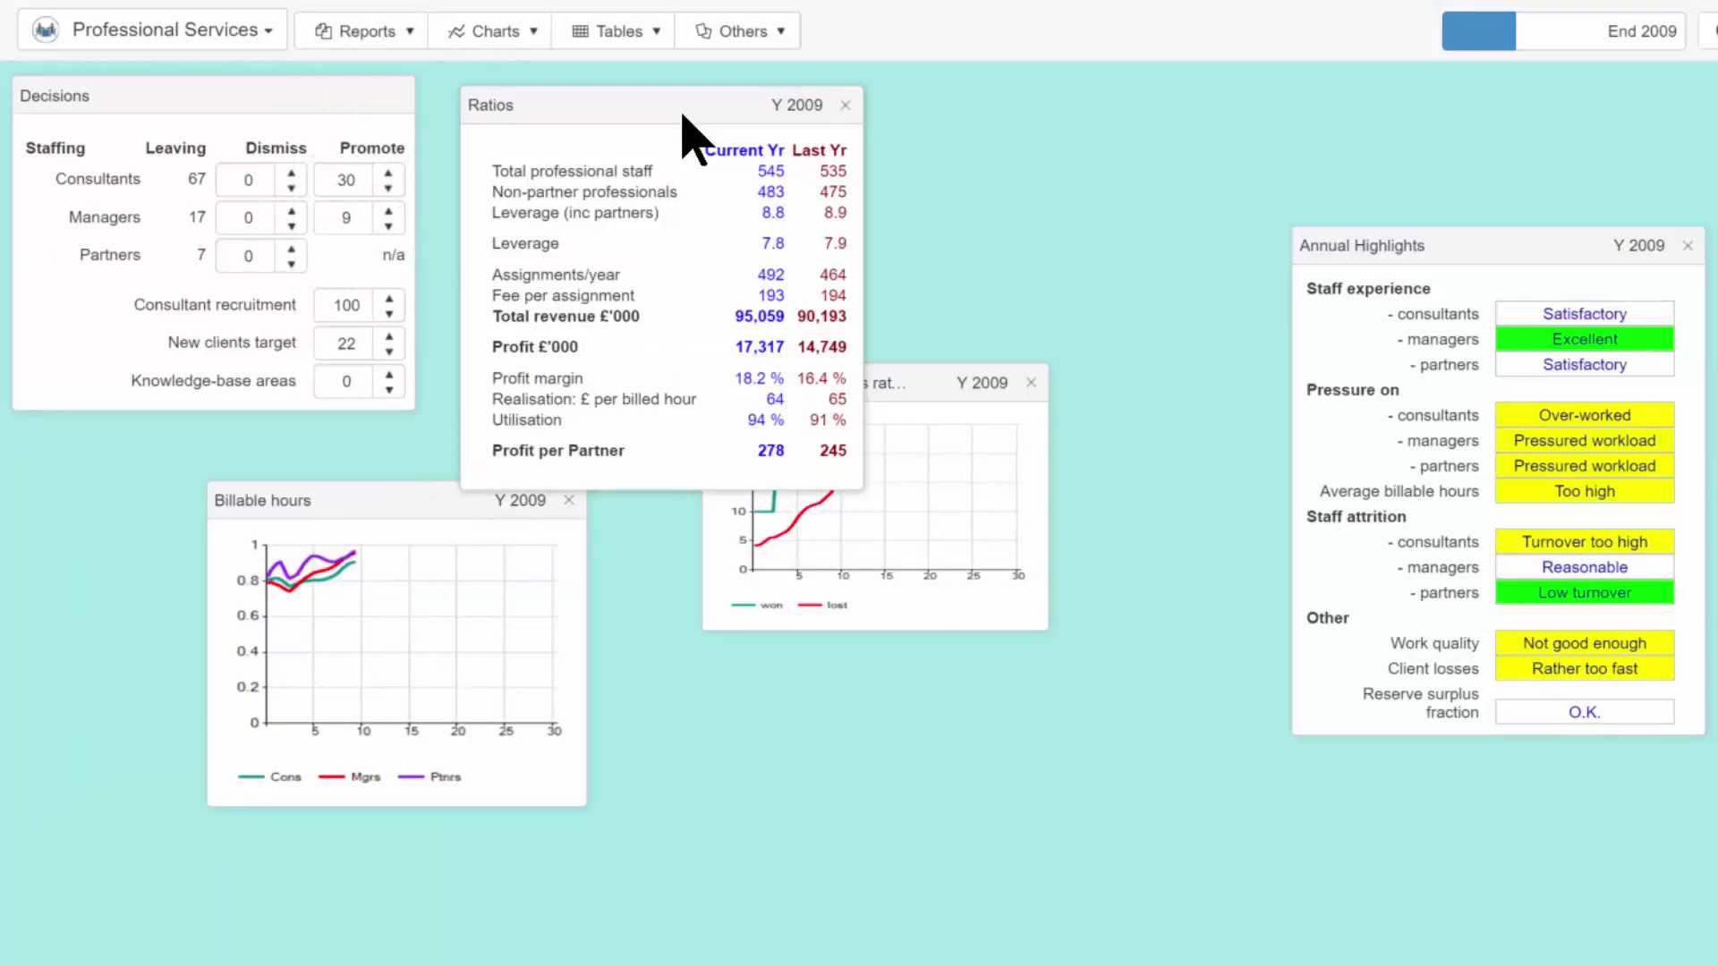
Open the Resource map, position it between the Ratios and Annual Highlights reports, and open the Summary table.
click(782, 32)
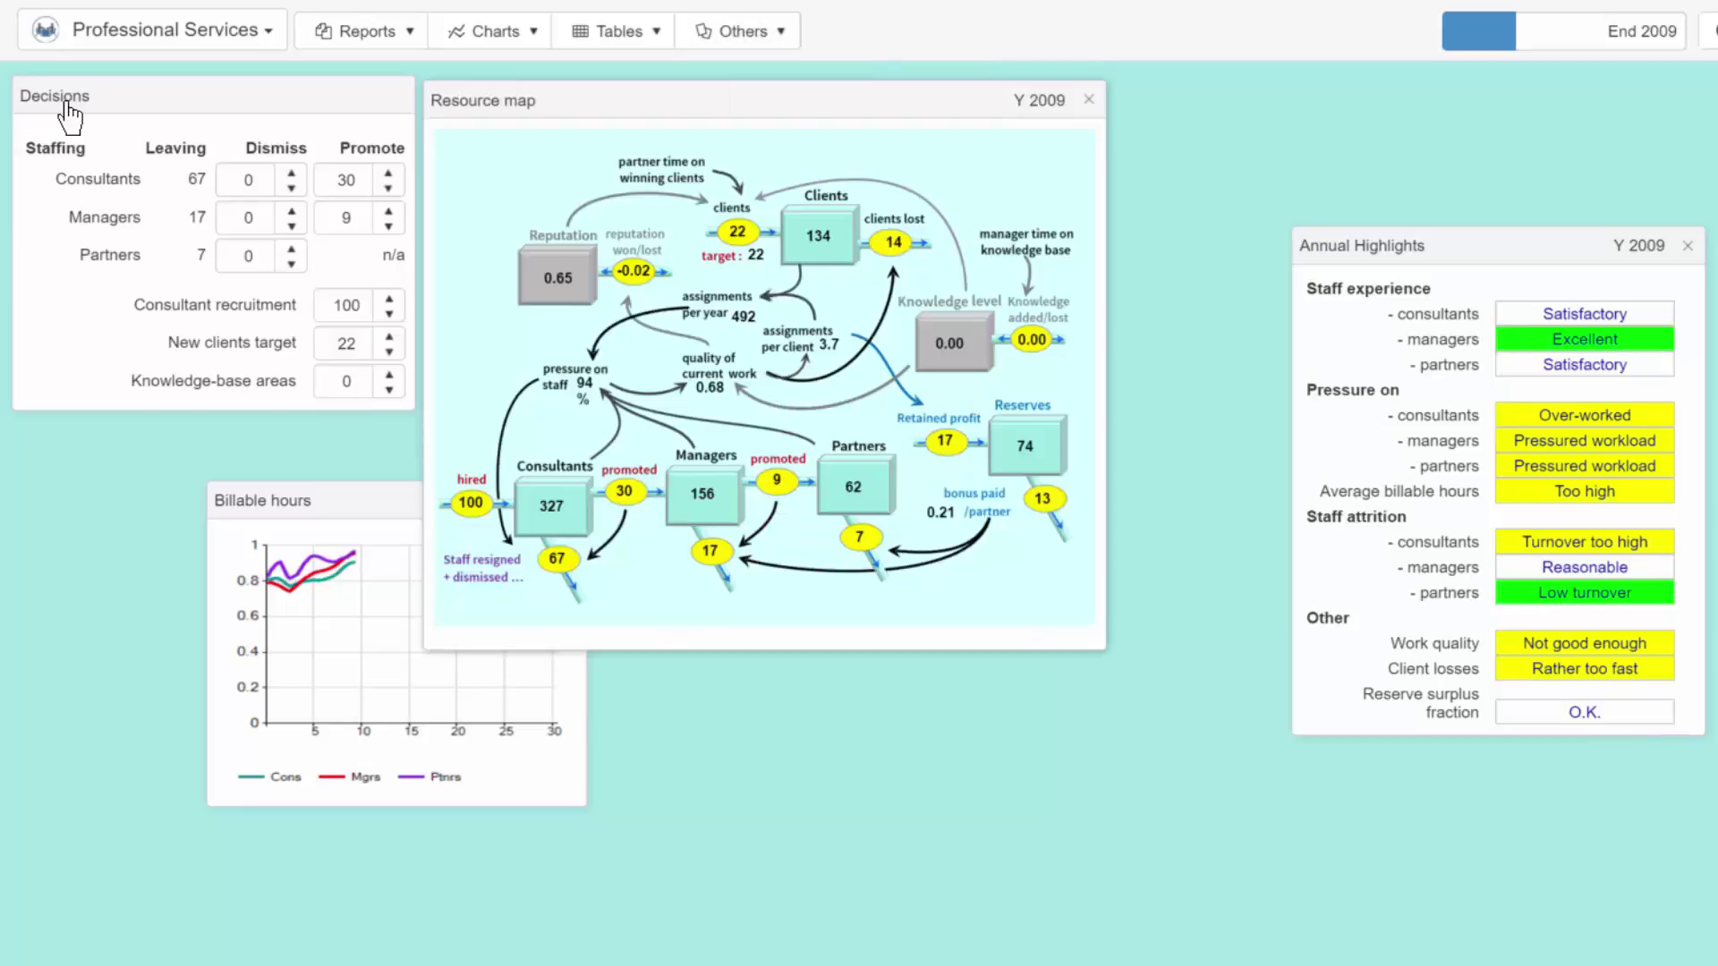
drag(709, 104, 958, 206)
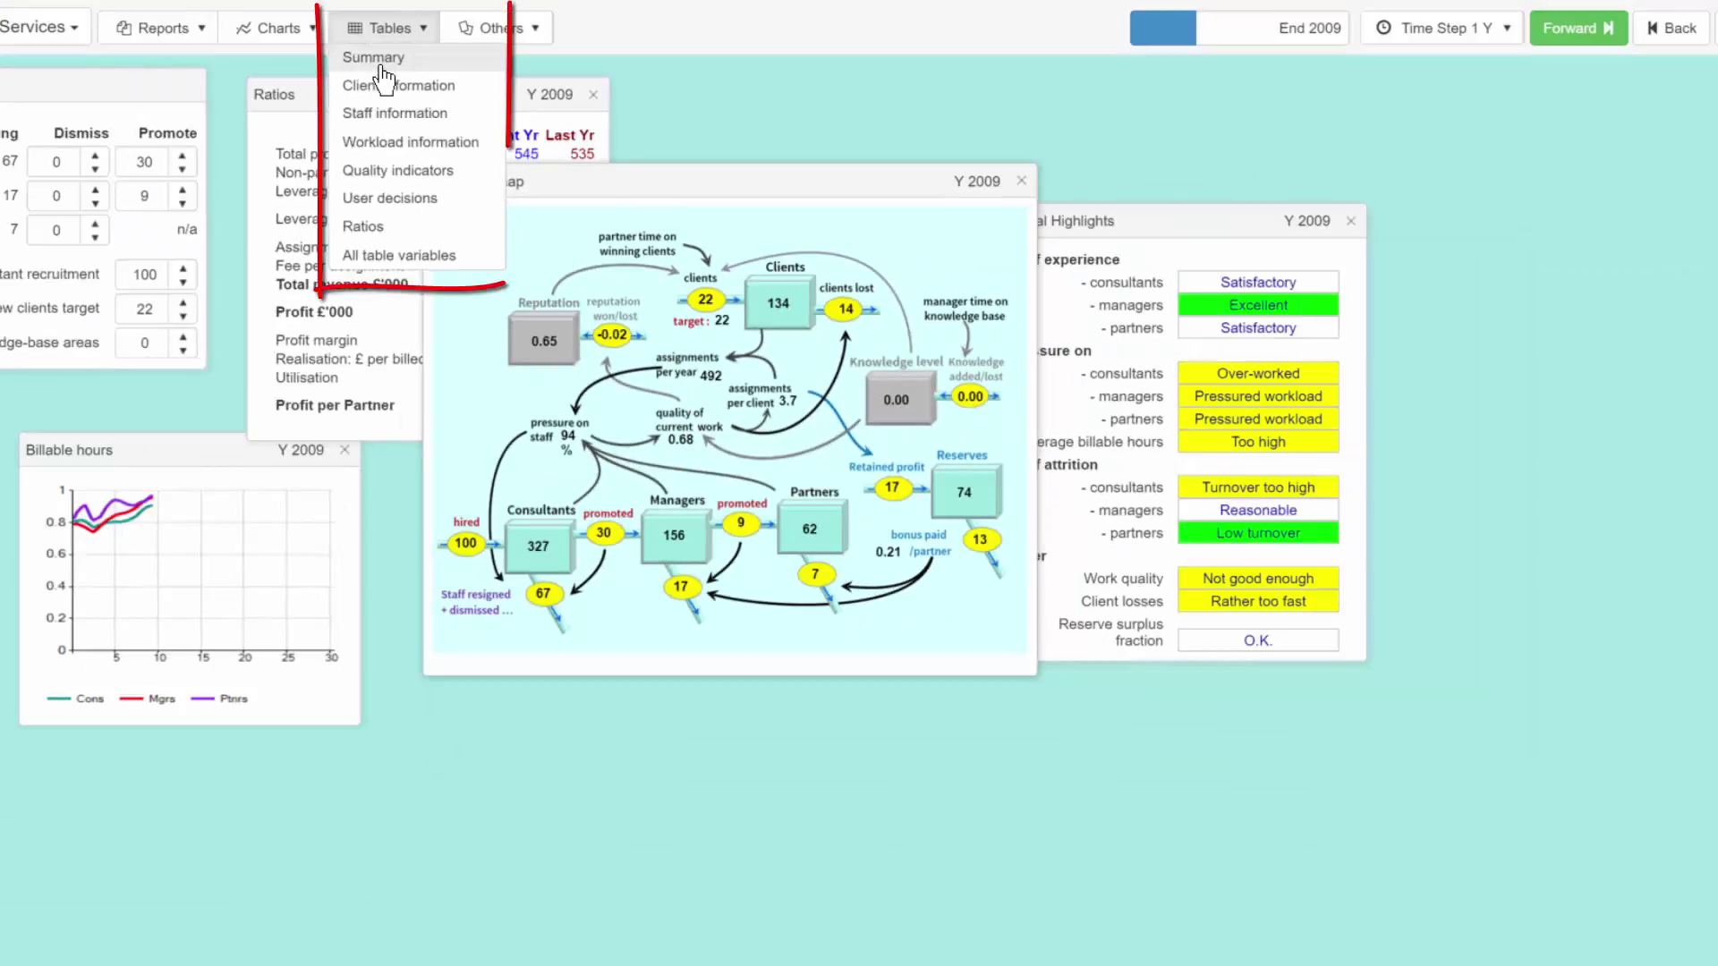
click(373, 57)
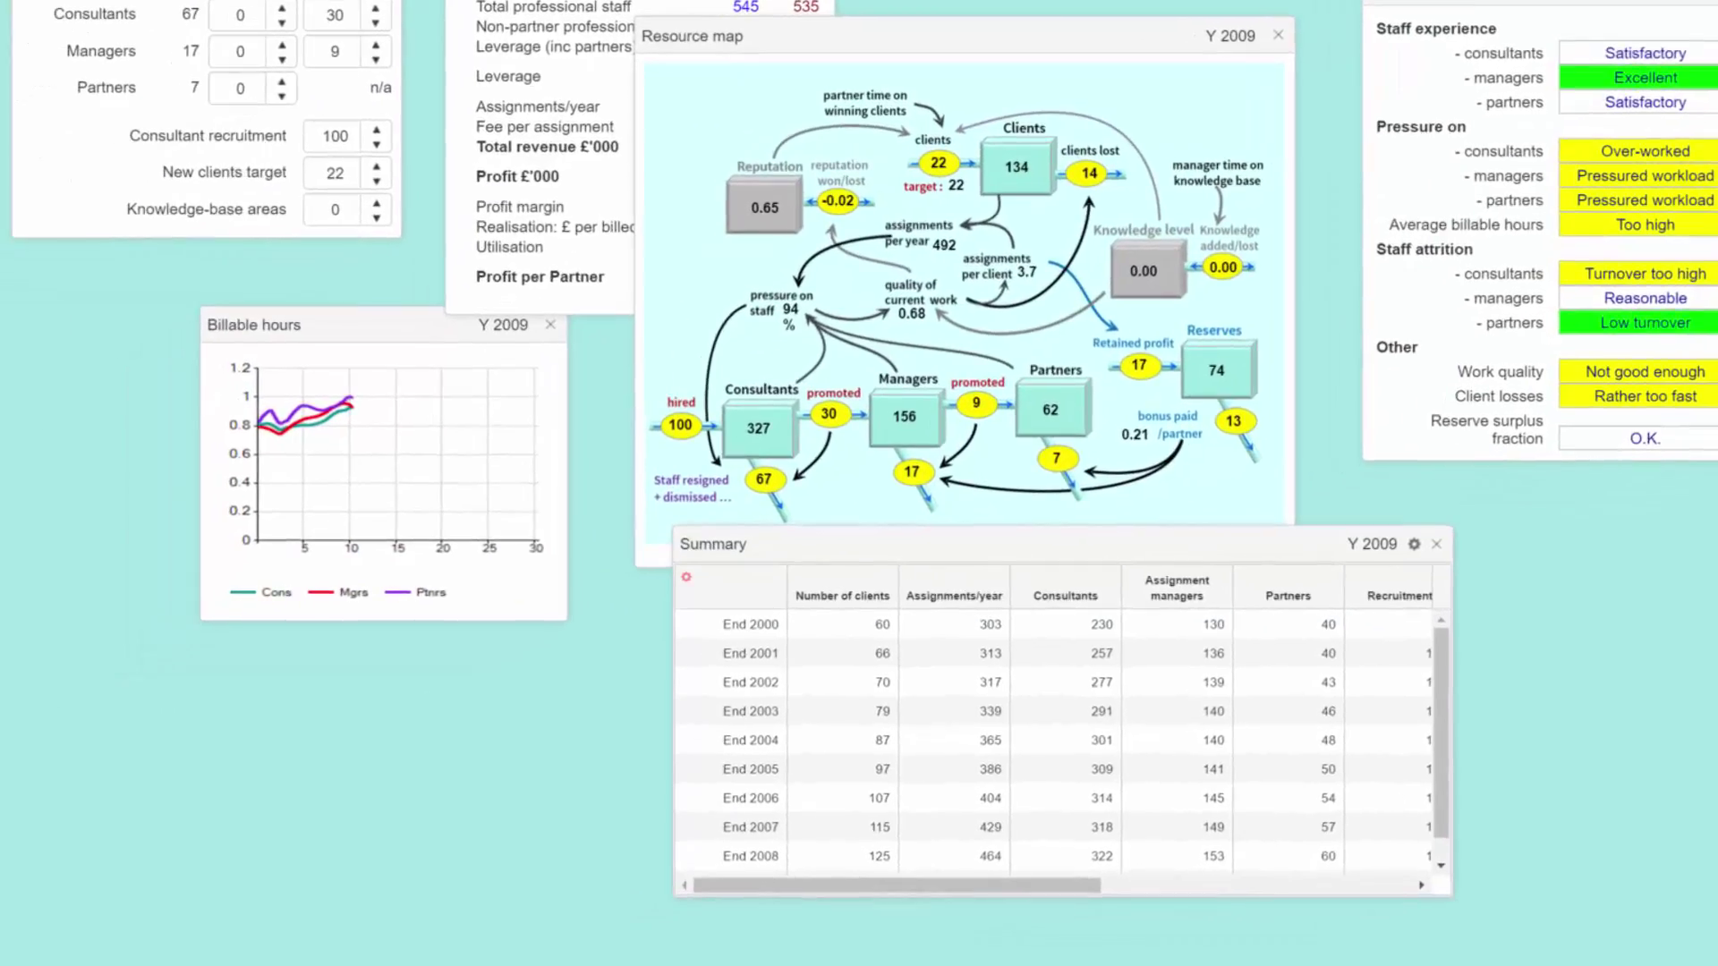
View the Summary table's Assignments/year column as a chart, move the chart below Billable hours, and close it.
click(661, 686)
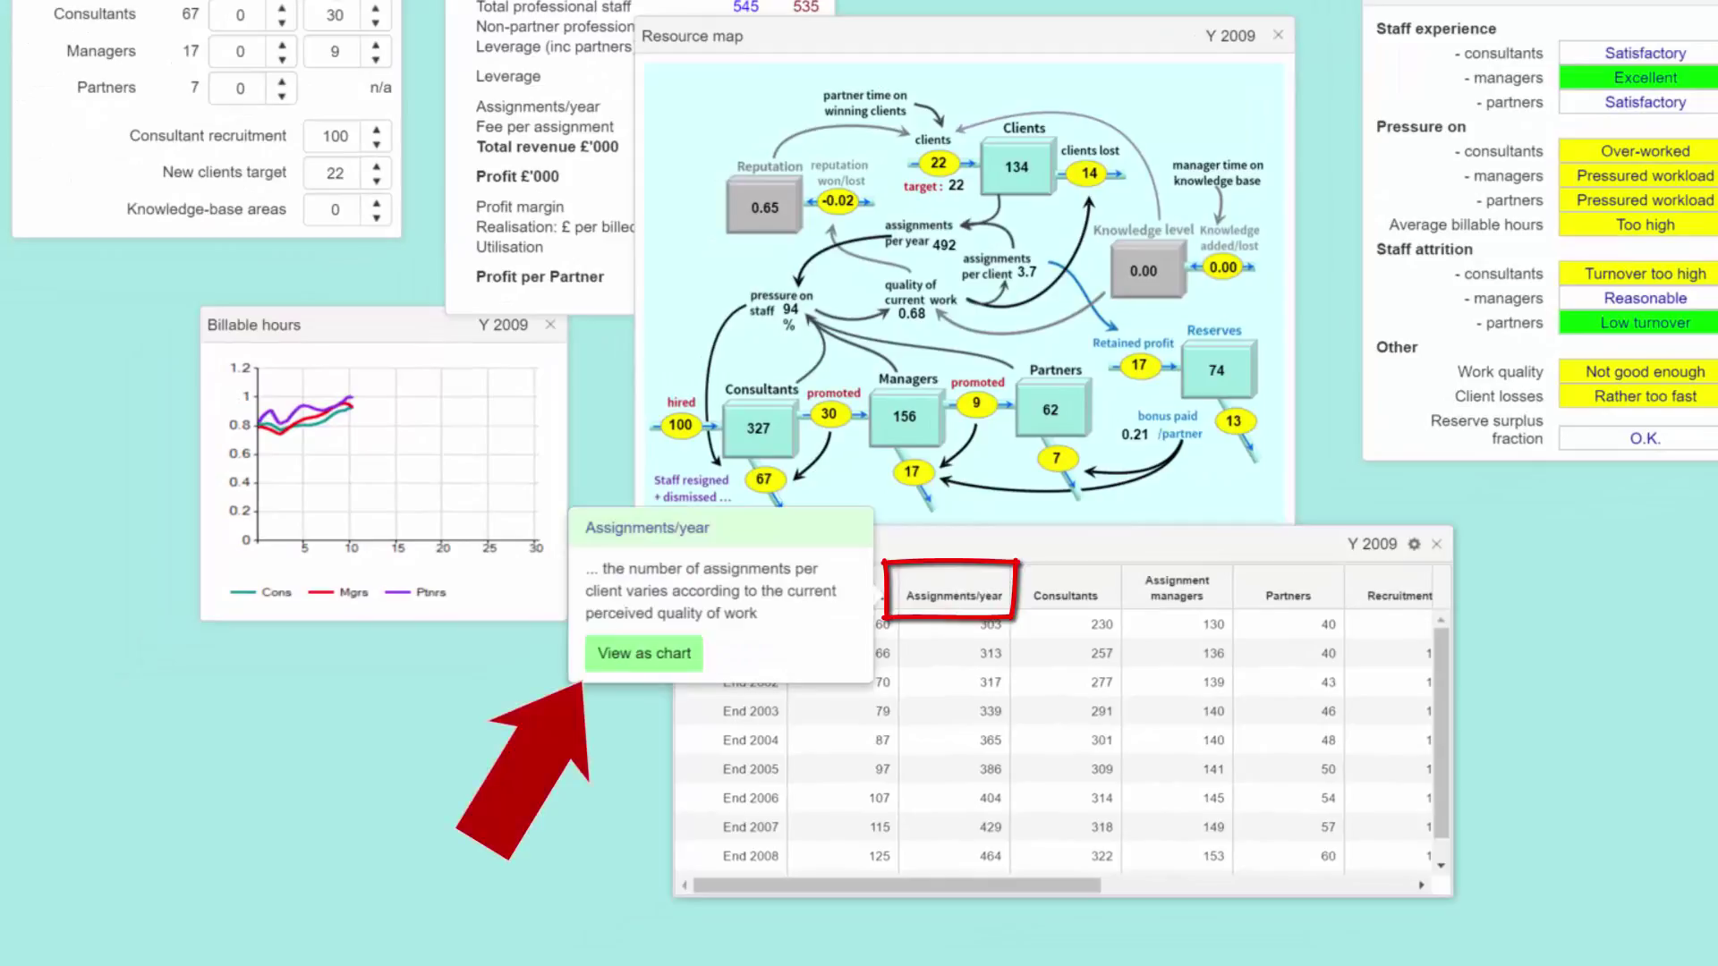
click(667, 658)
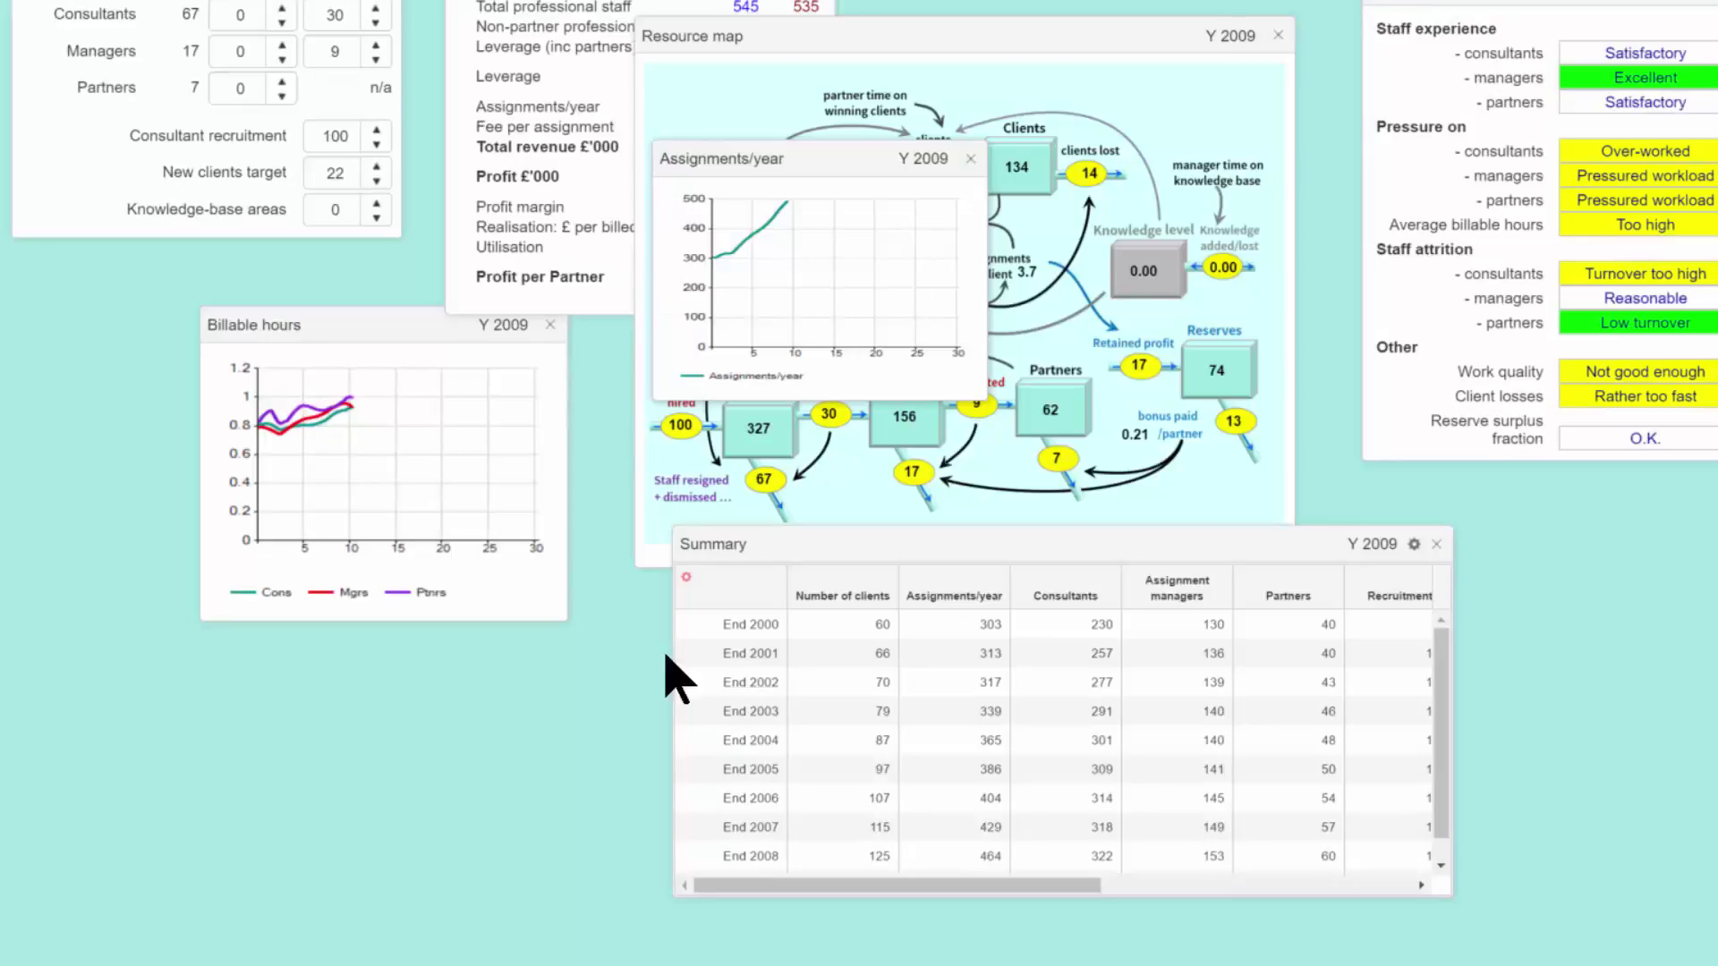
drag(799, 163, 465, 618)
click(607, 594)
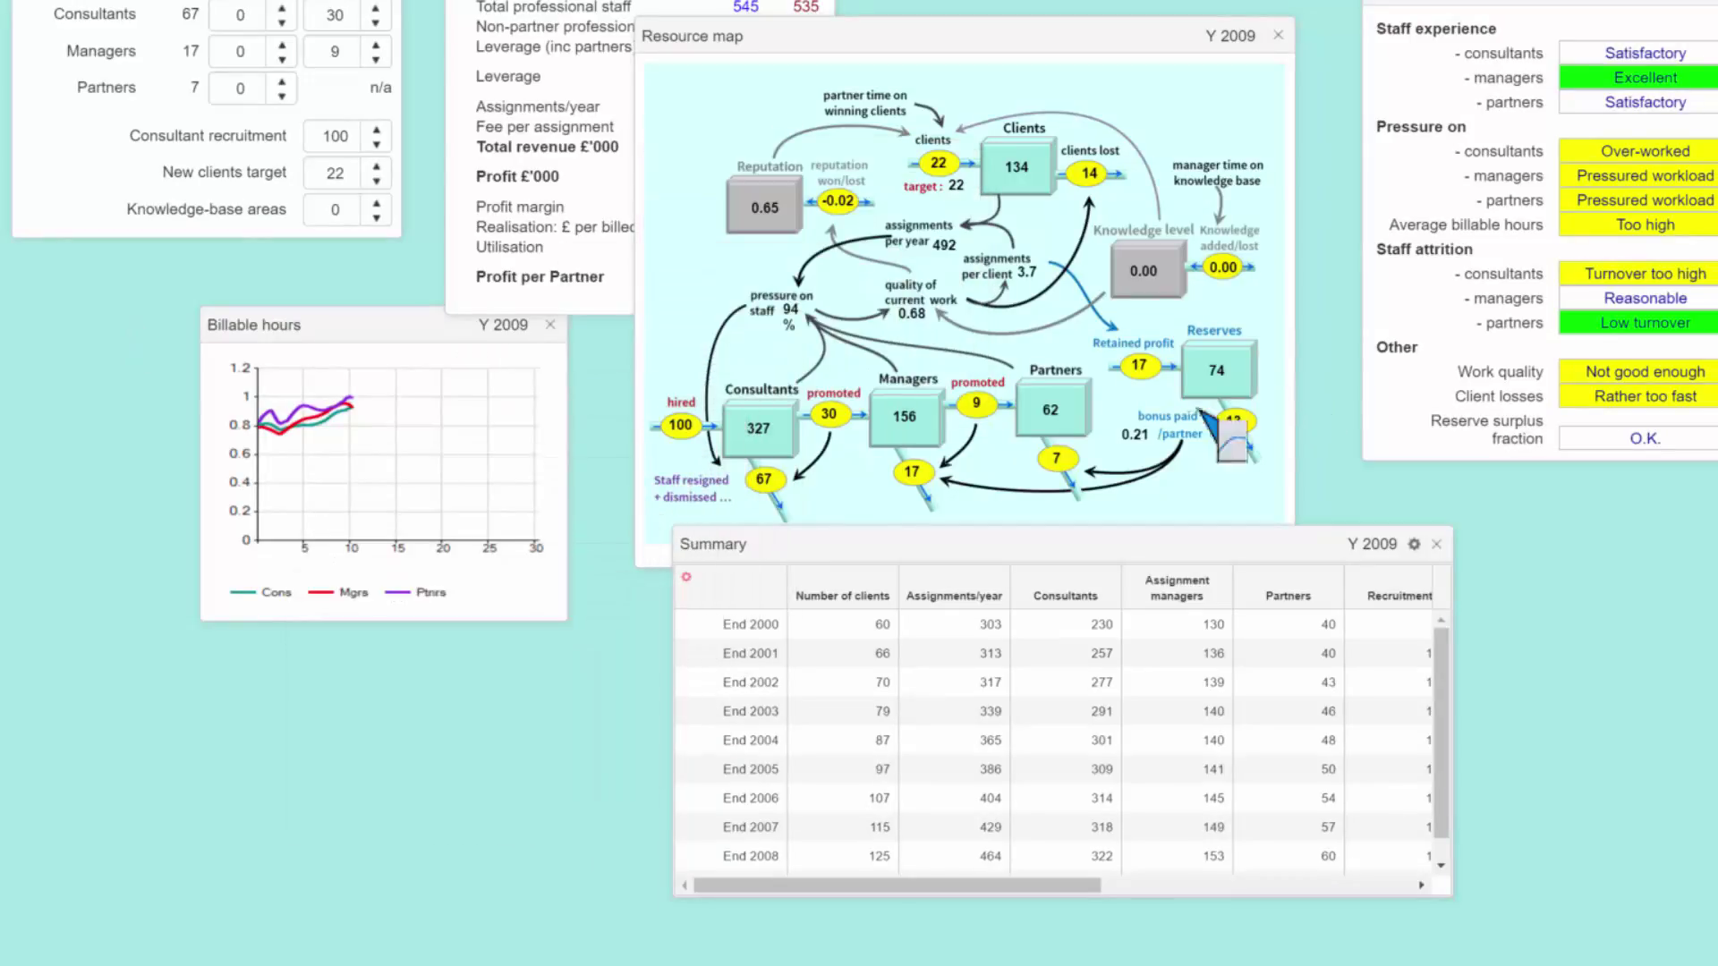
Display the chart for the Partners item of the Resource map.
click(1064, 416)
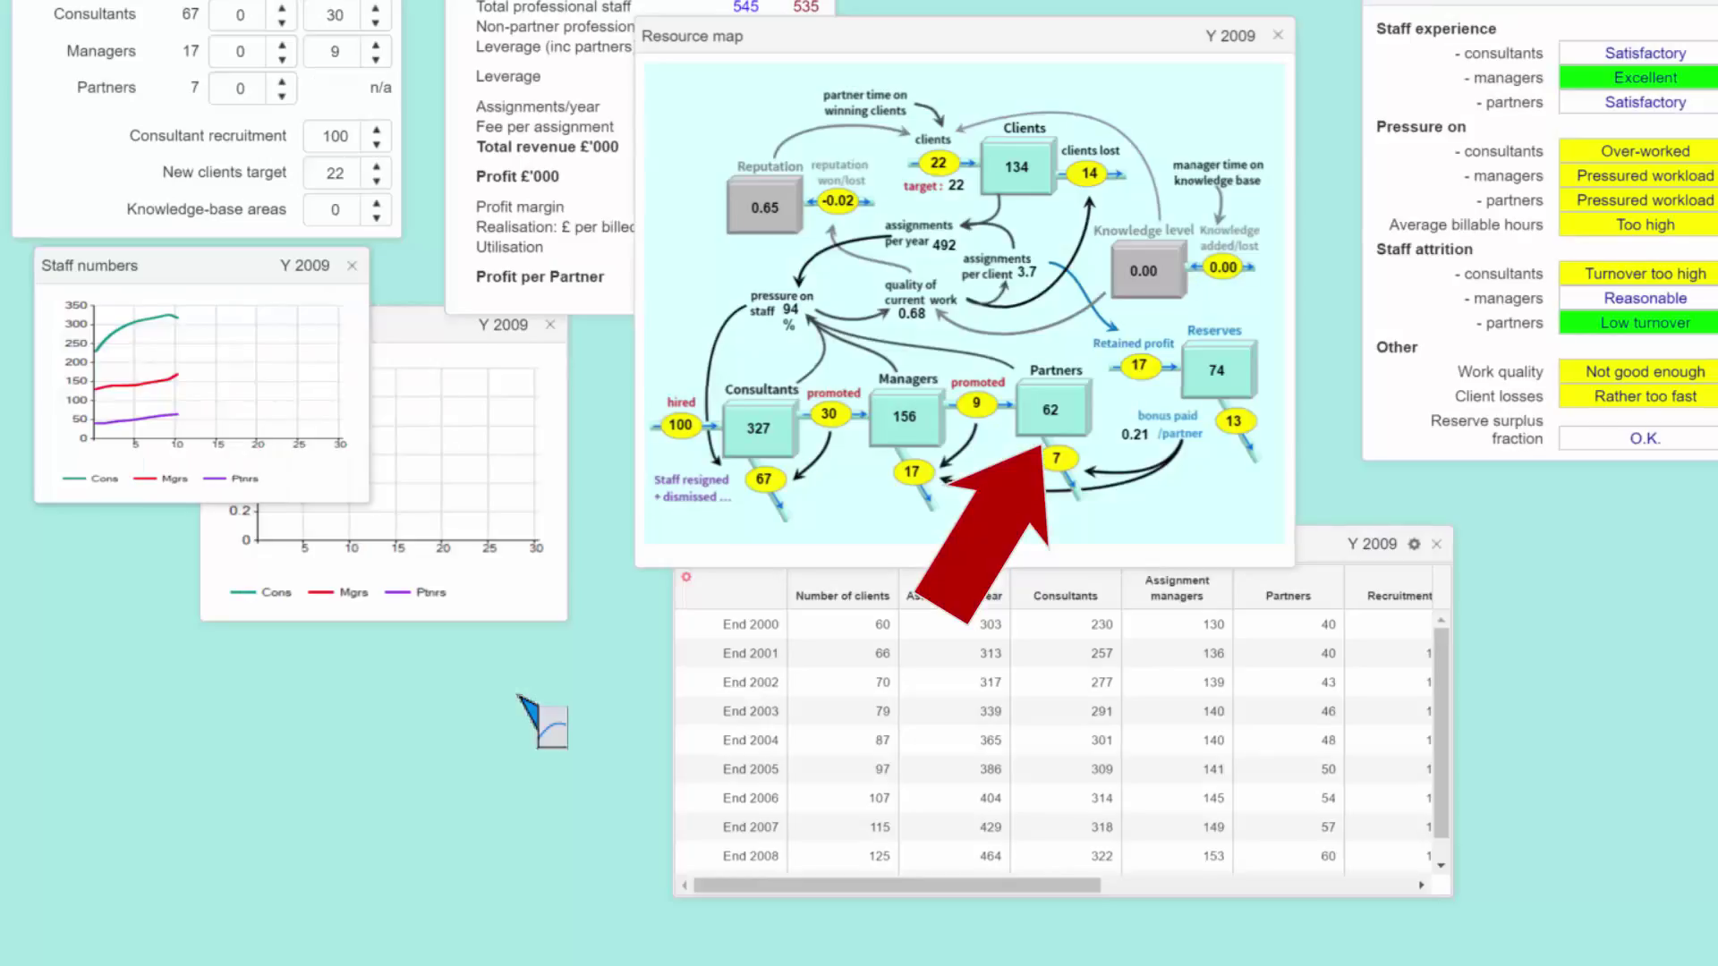
drag(266, 292, 727, 523)
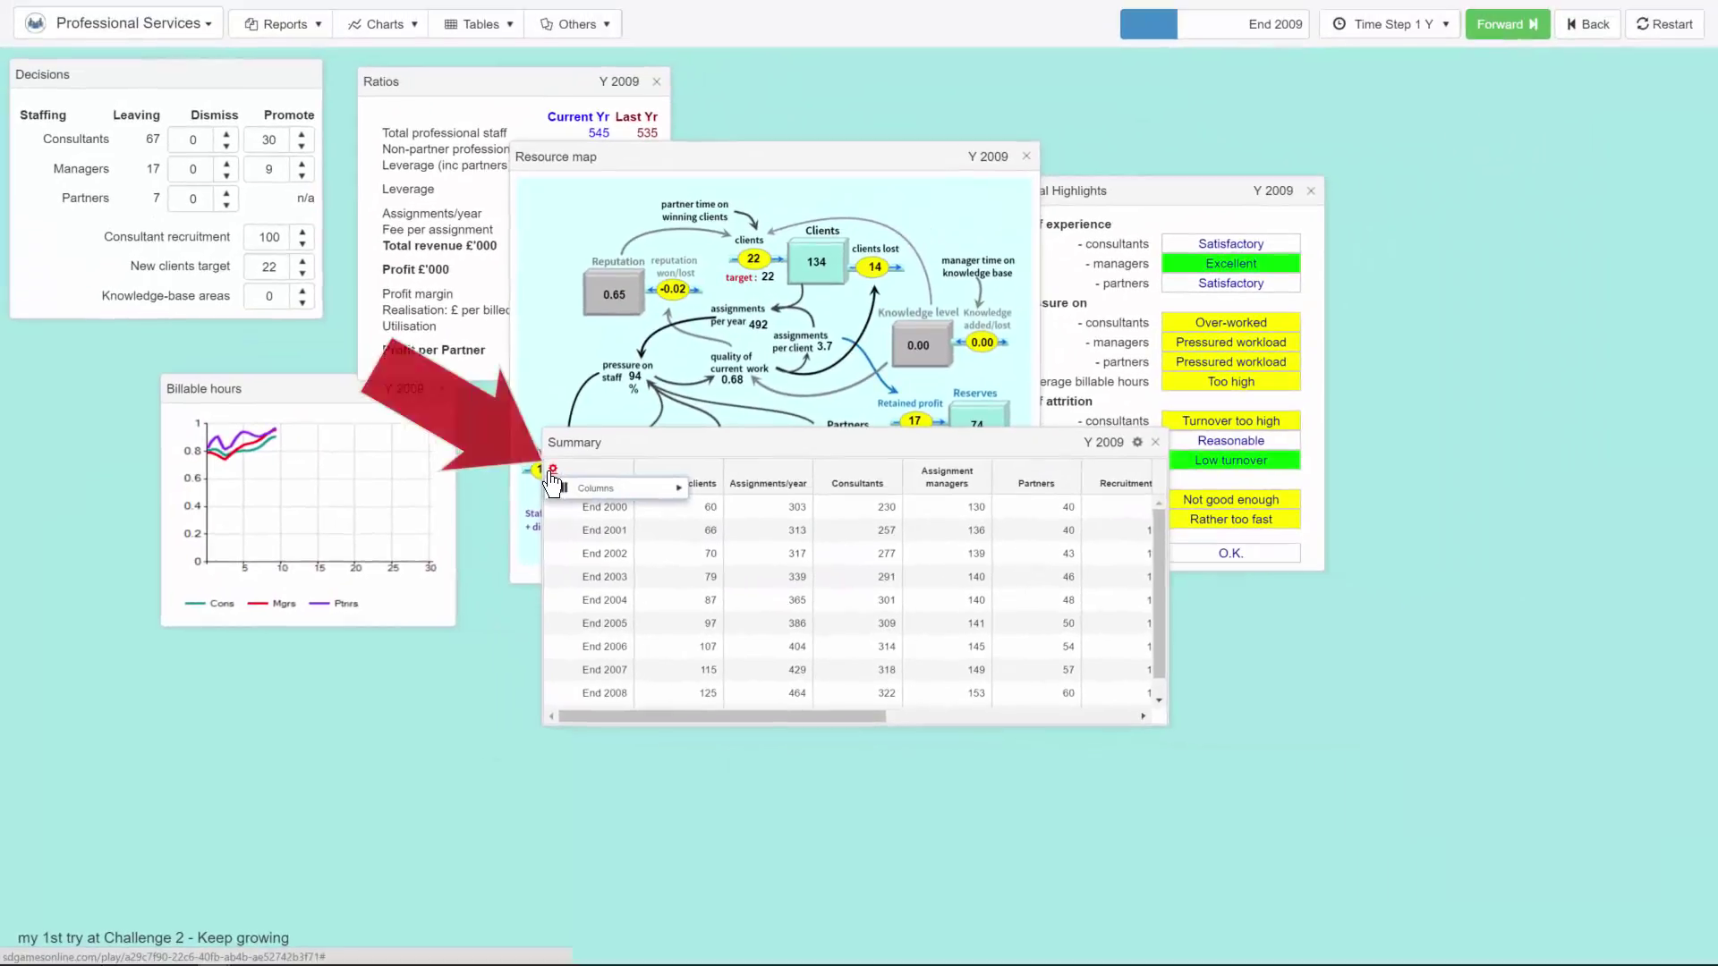
View the column visibility options of the Summary table and leave every column shown.
click(689, 423)
mouse_move(713, 465)
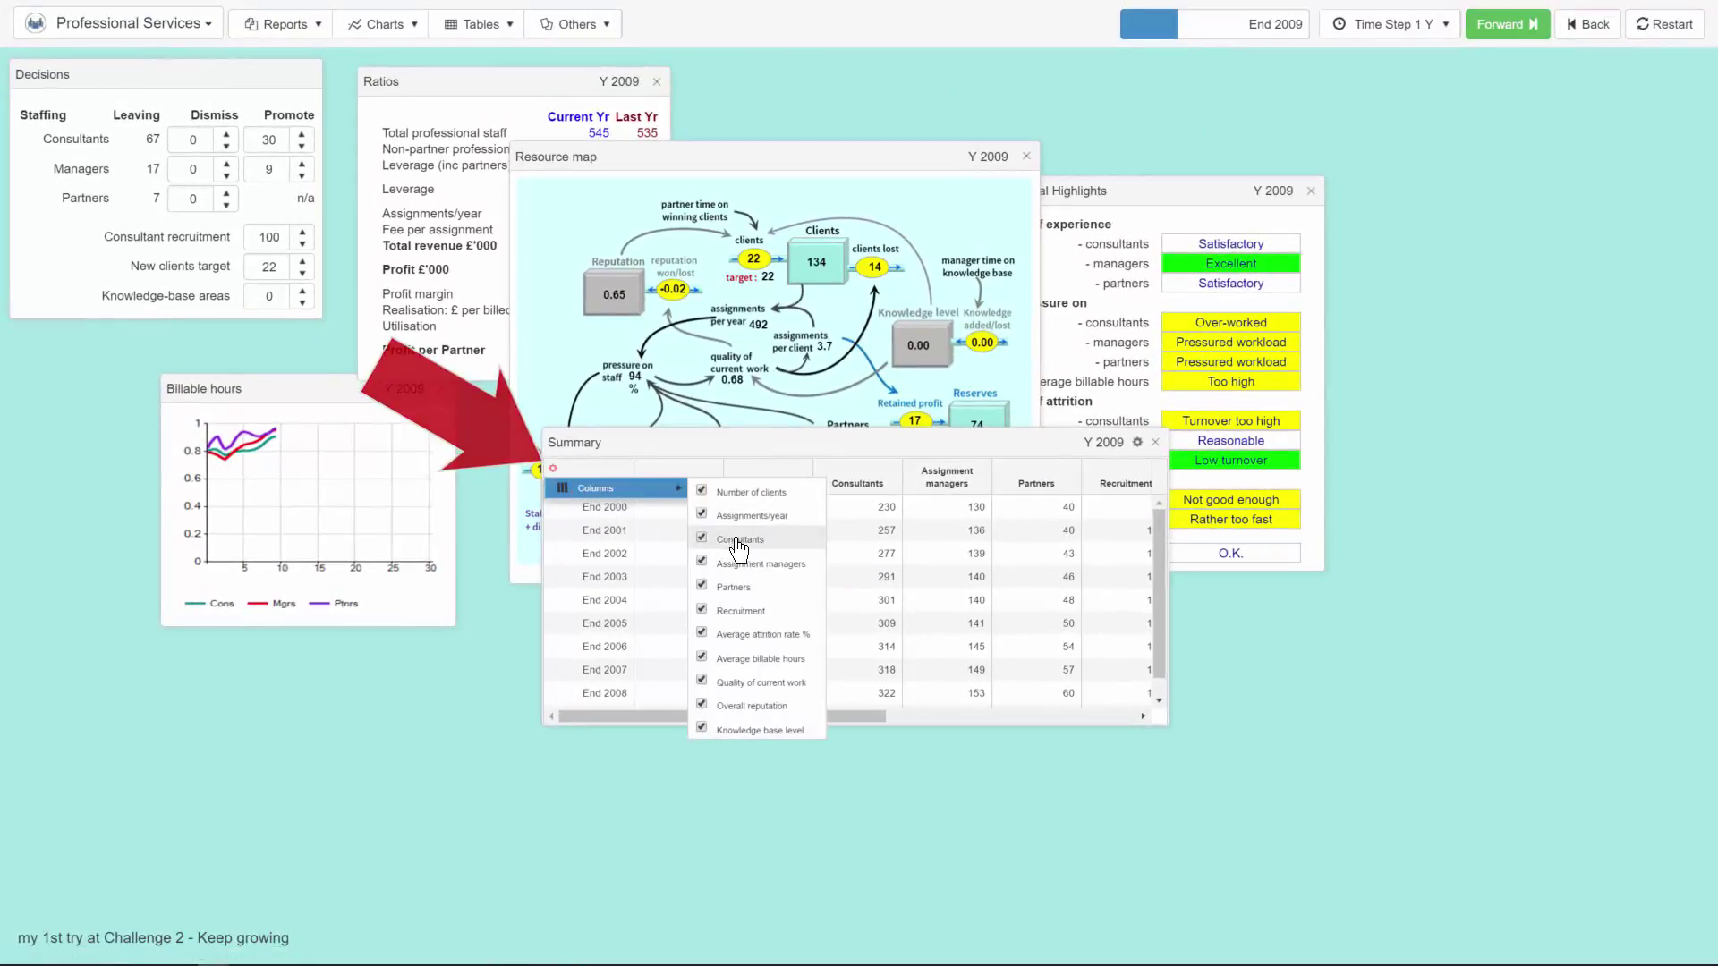
click(1138, 442)
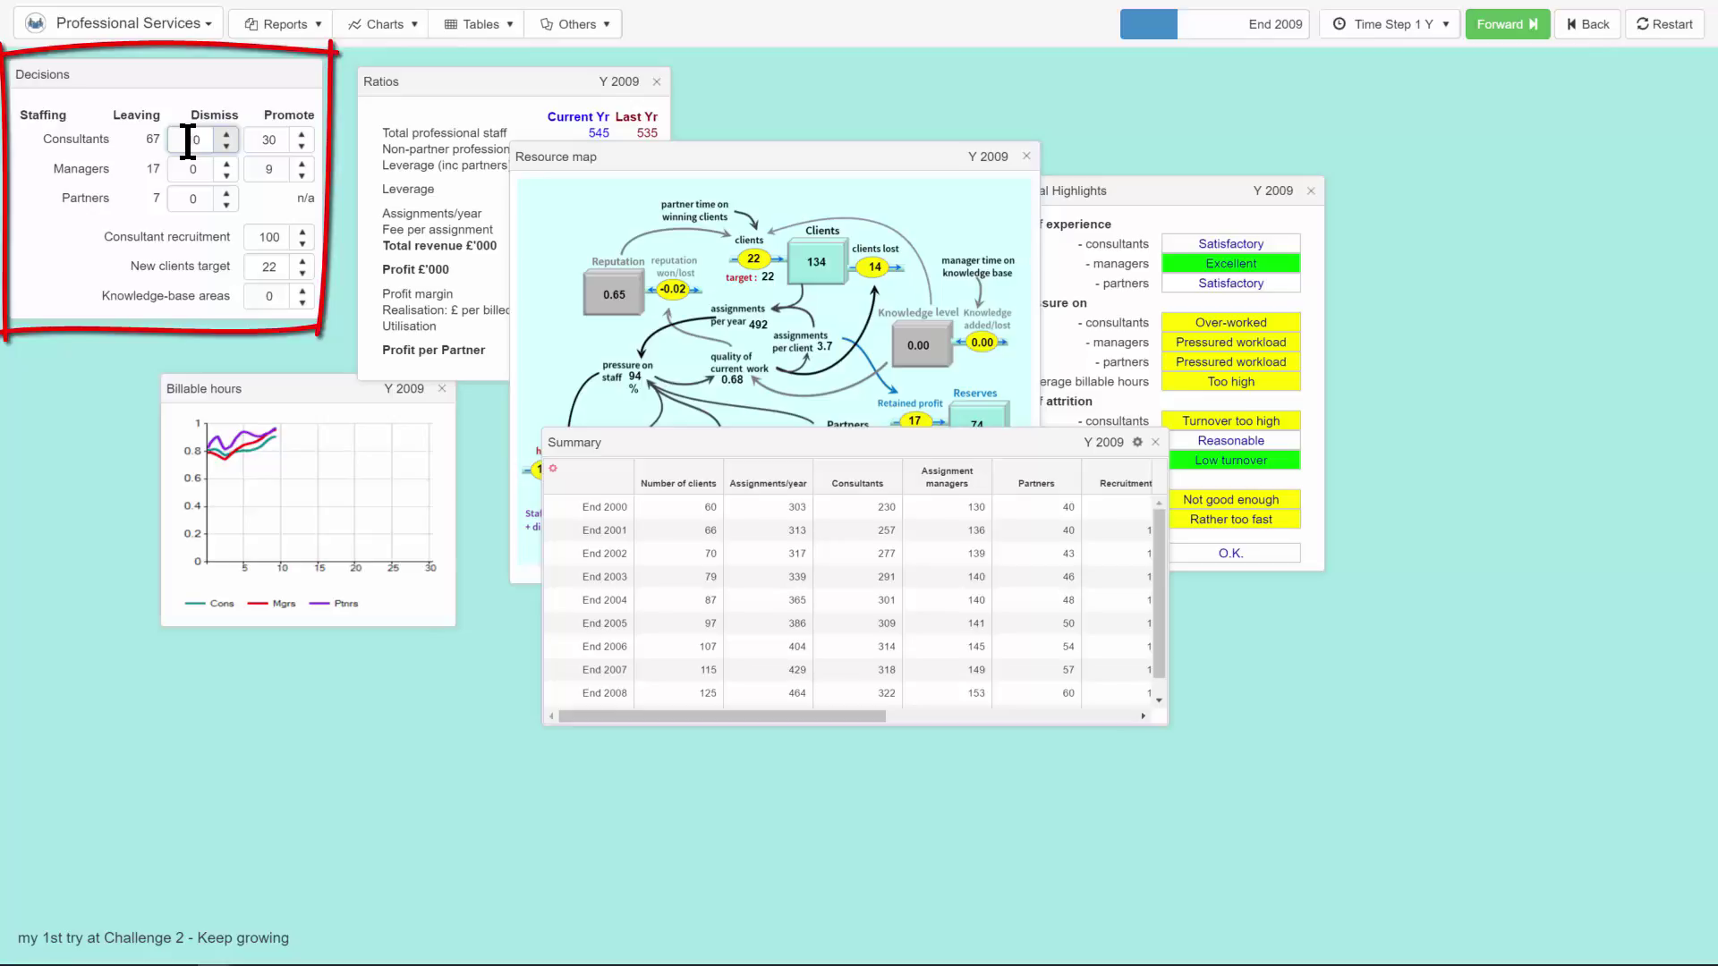
Set consultant promotions to 40 and the new clients target to 28, and advance the game by one year.
double_click(259, 143)
text(40)
double_click(273, 268)
text(28)
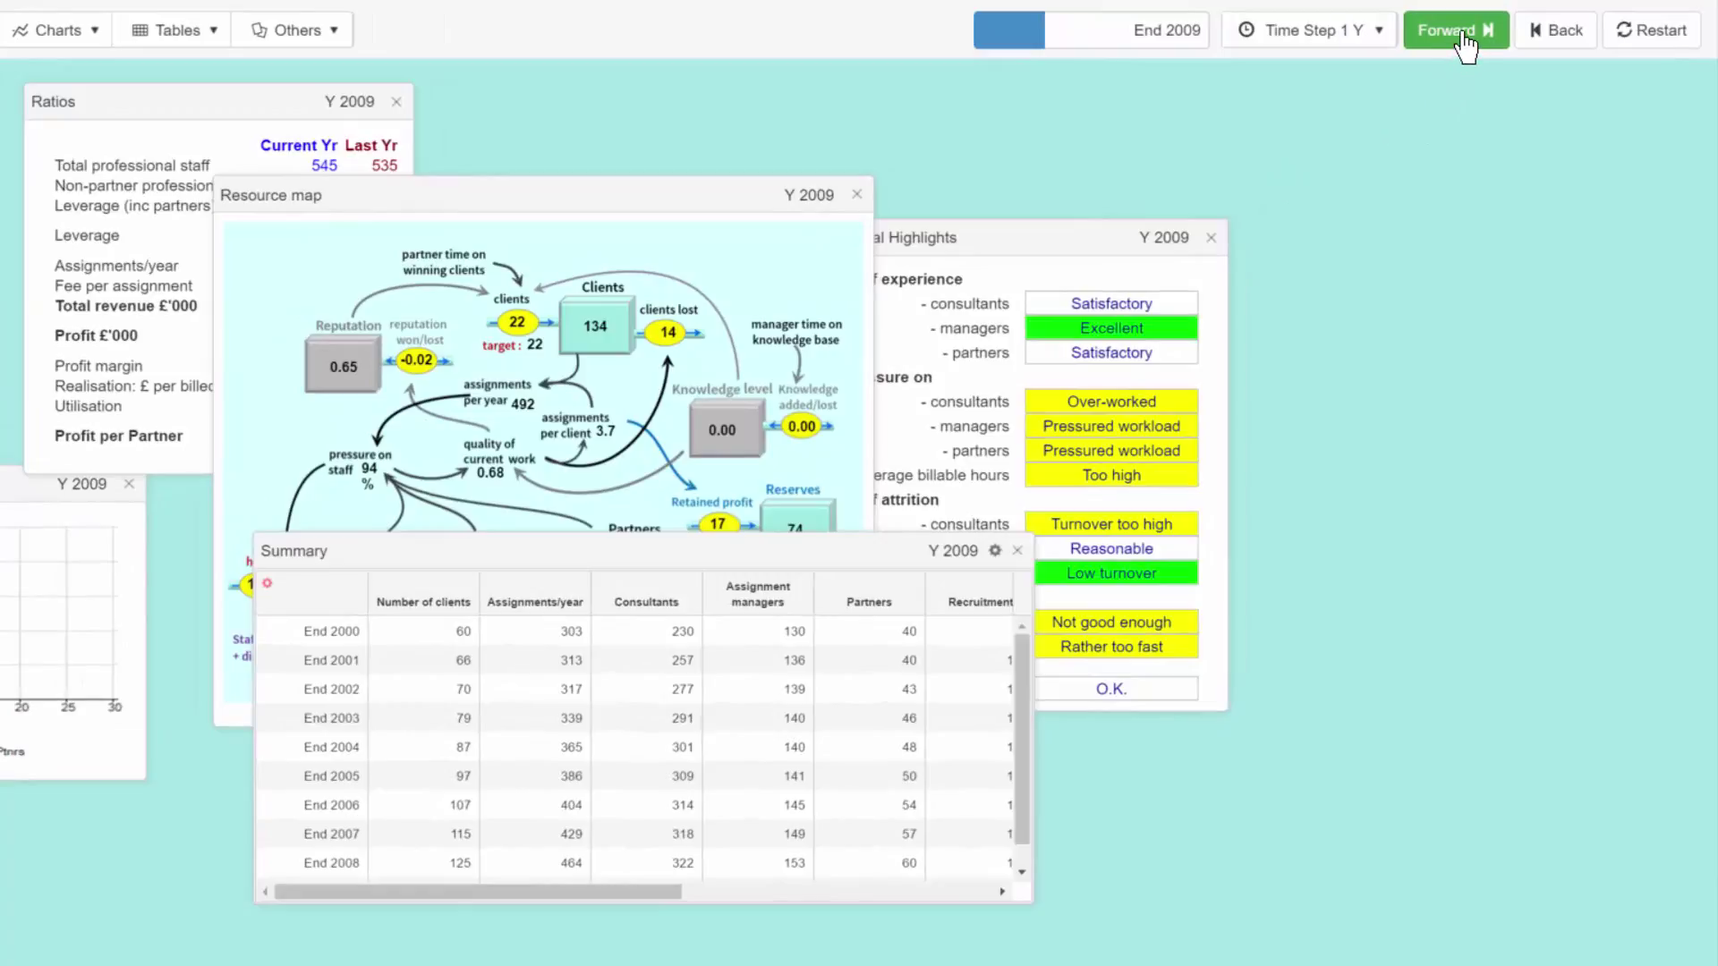
click(1459, 36)
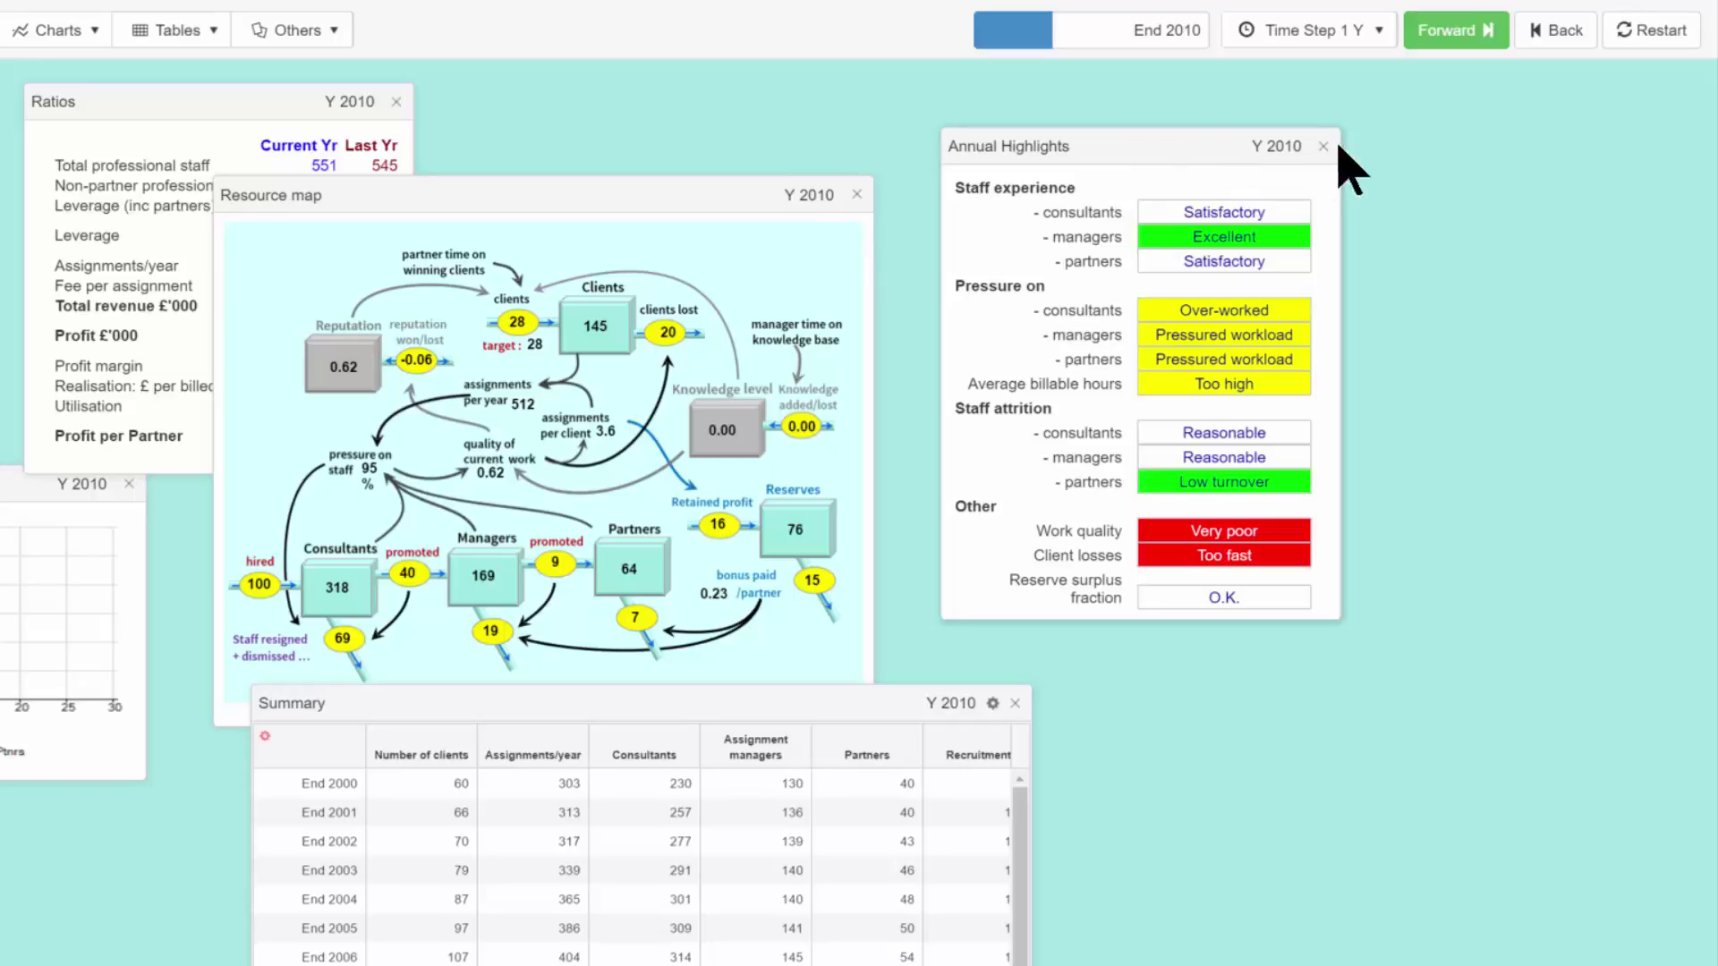
Take the game back one year and look at the available time step lengths.
click(1558, 39)
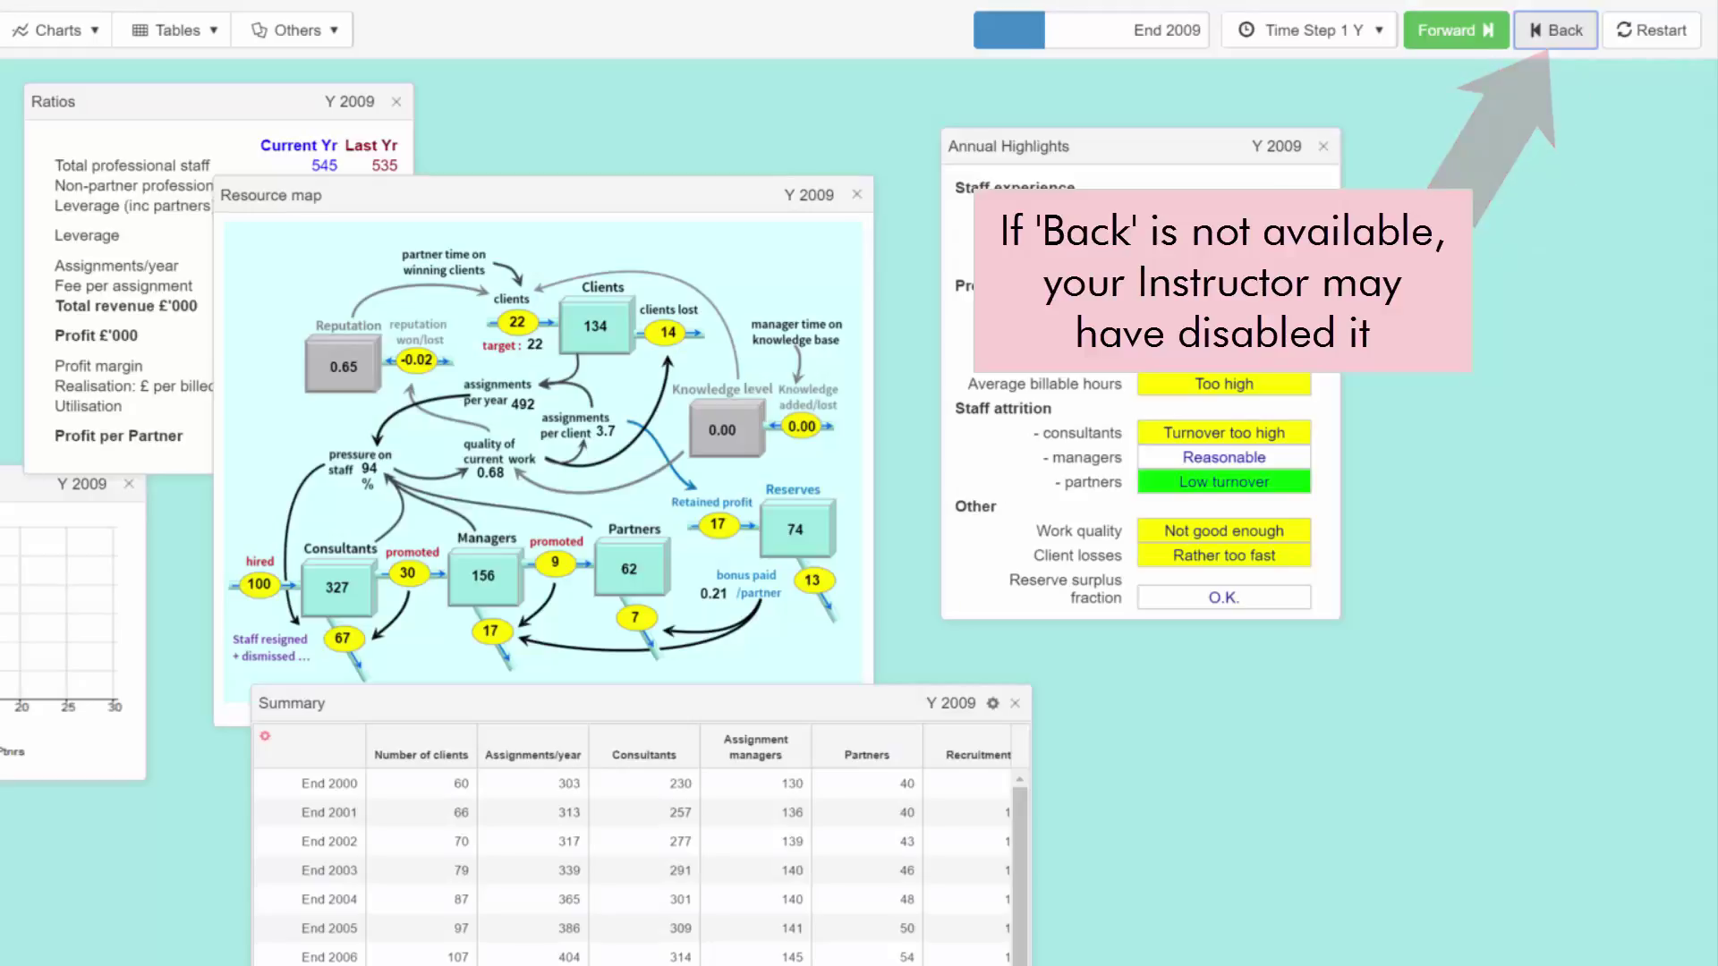
click(1379, 32)
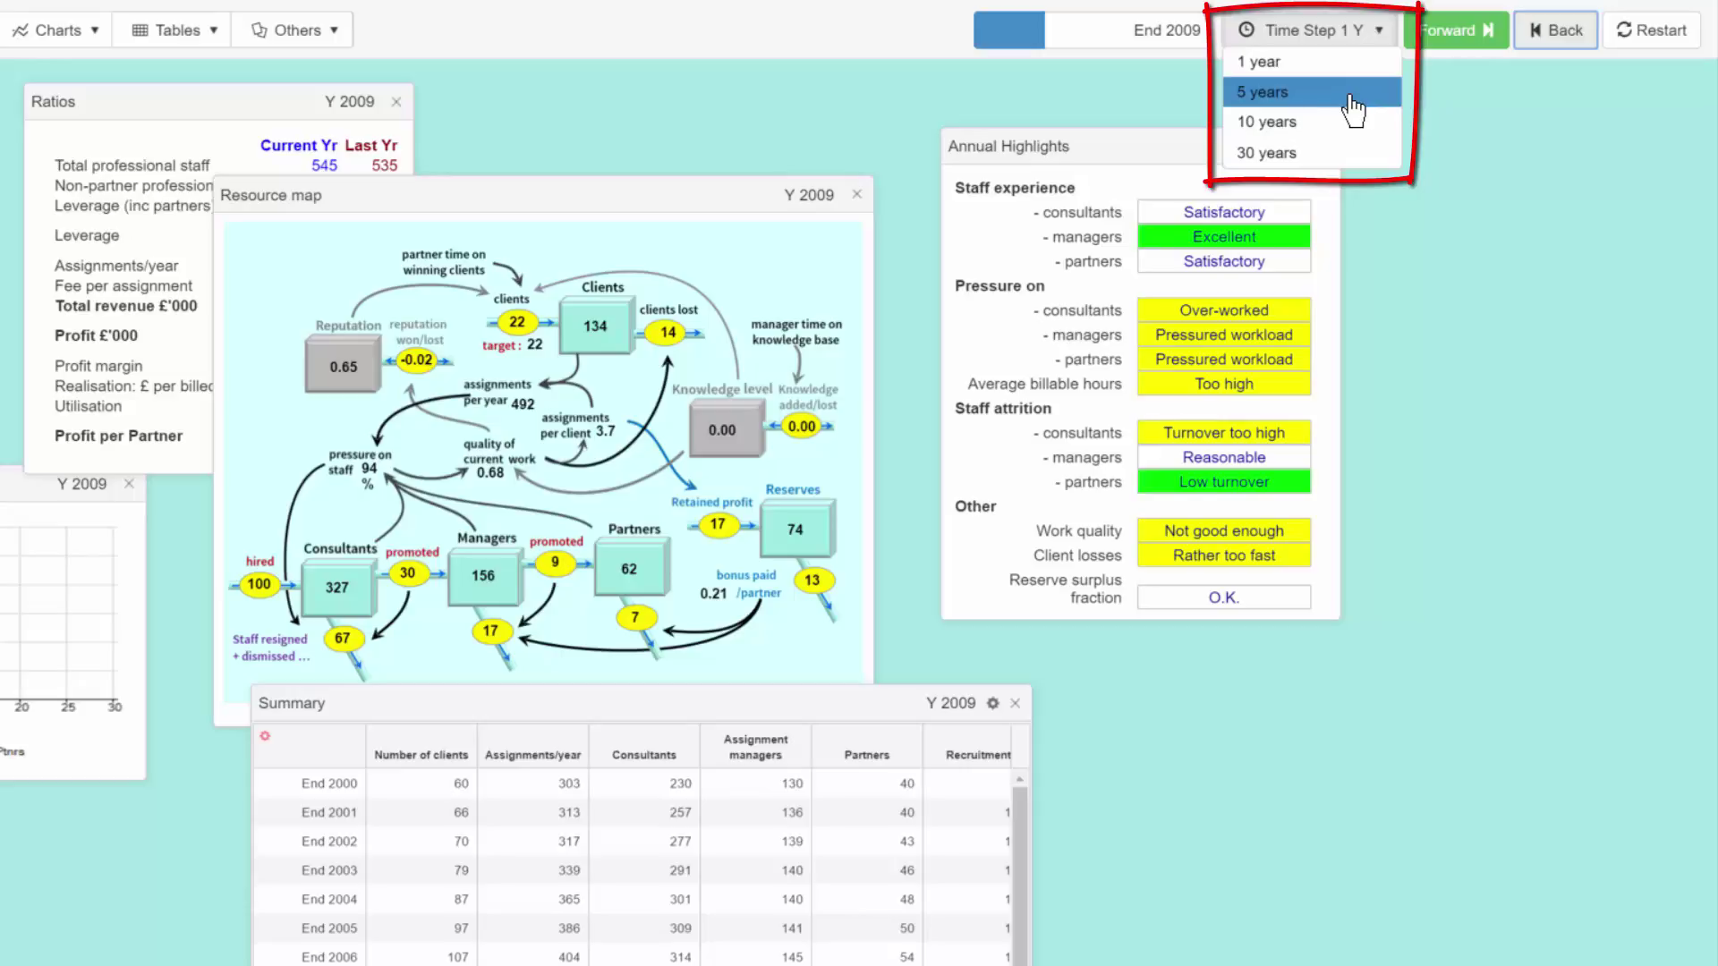
click(1477, 114)
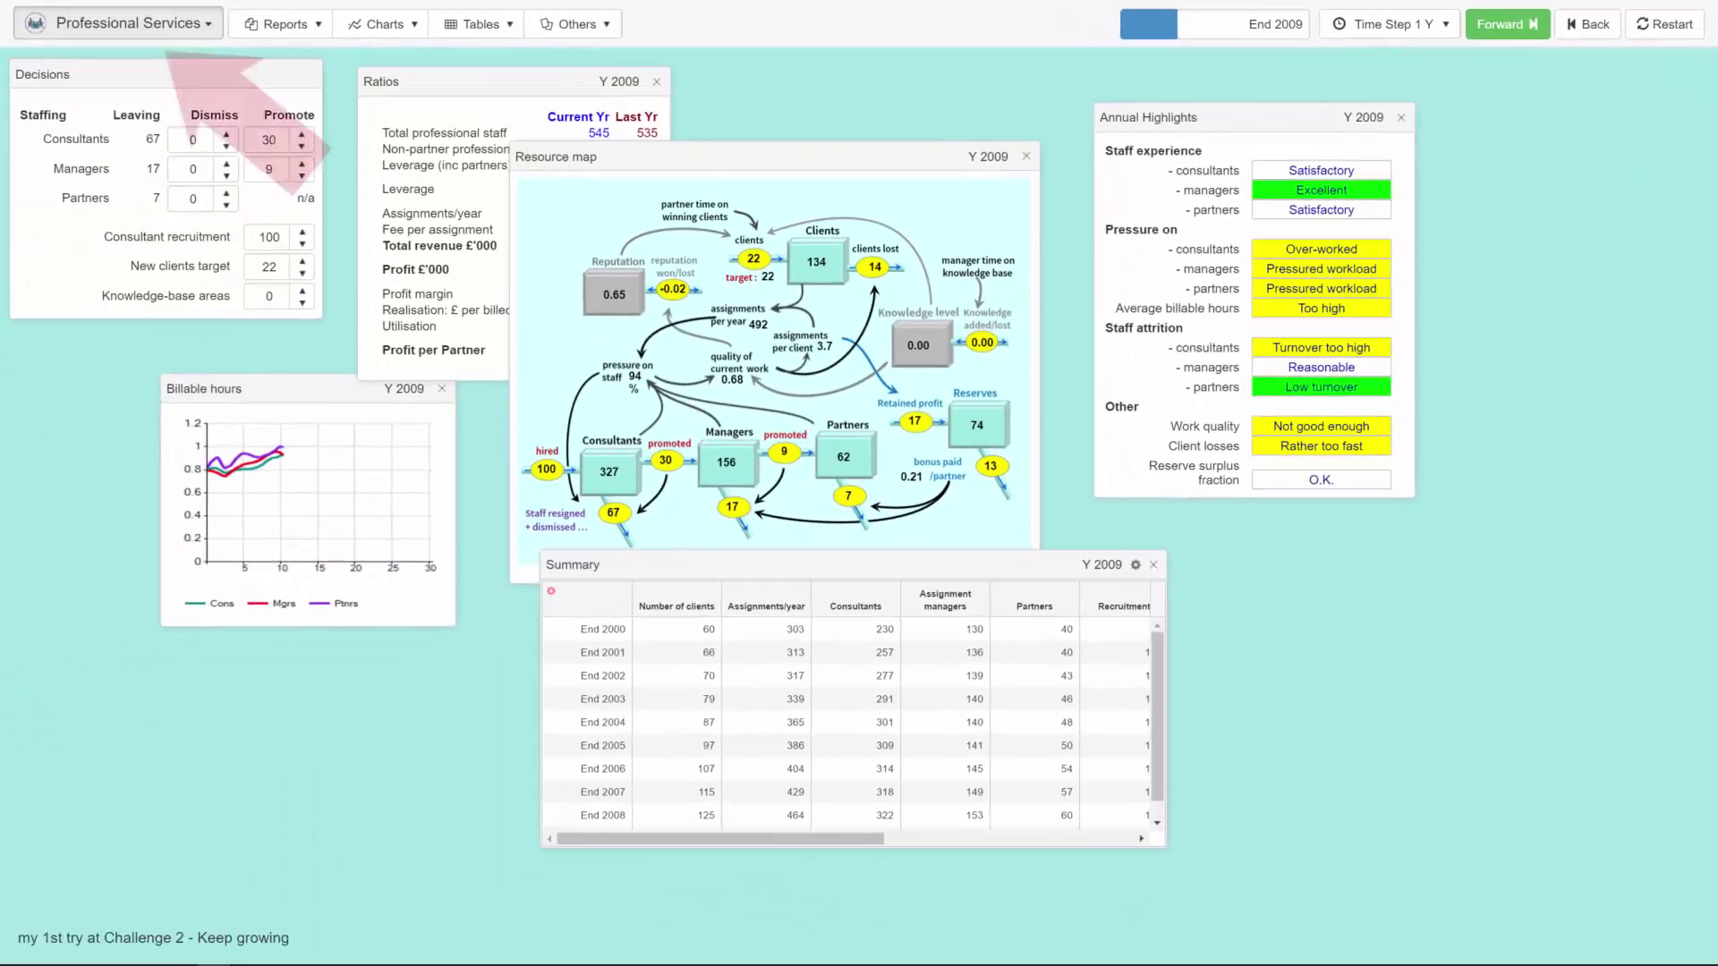
click(132, 23)
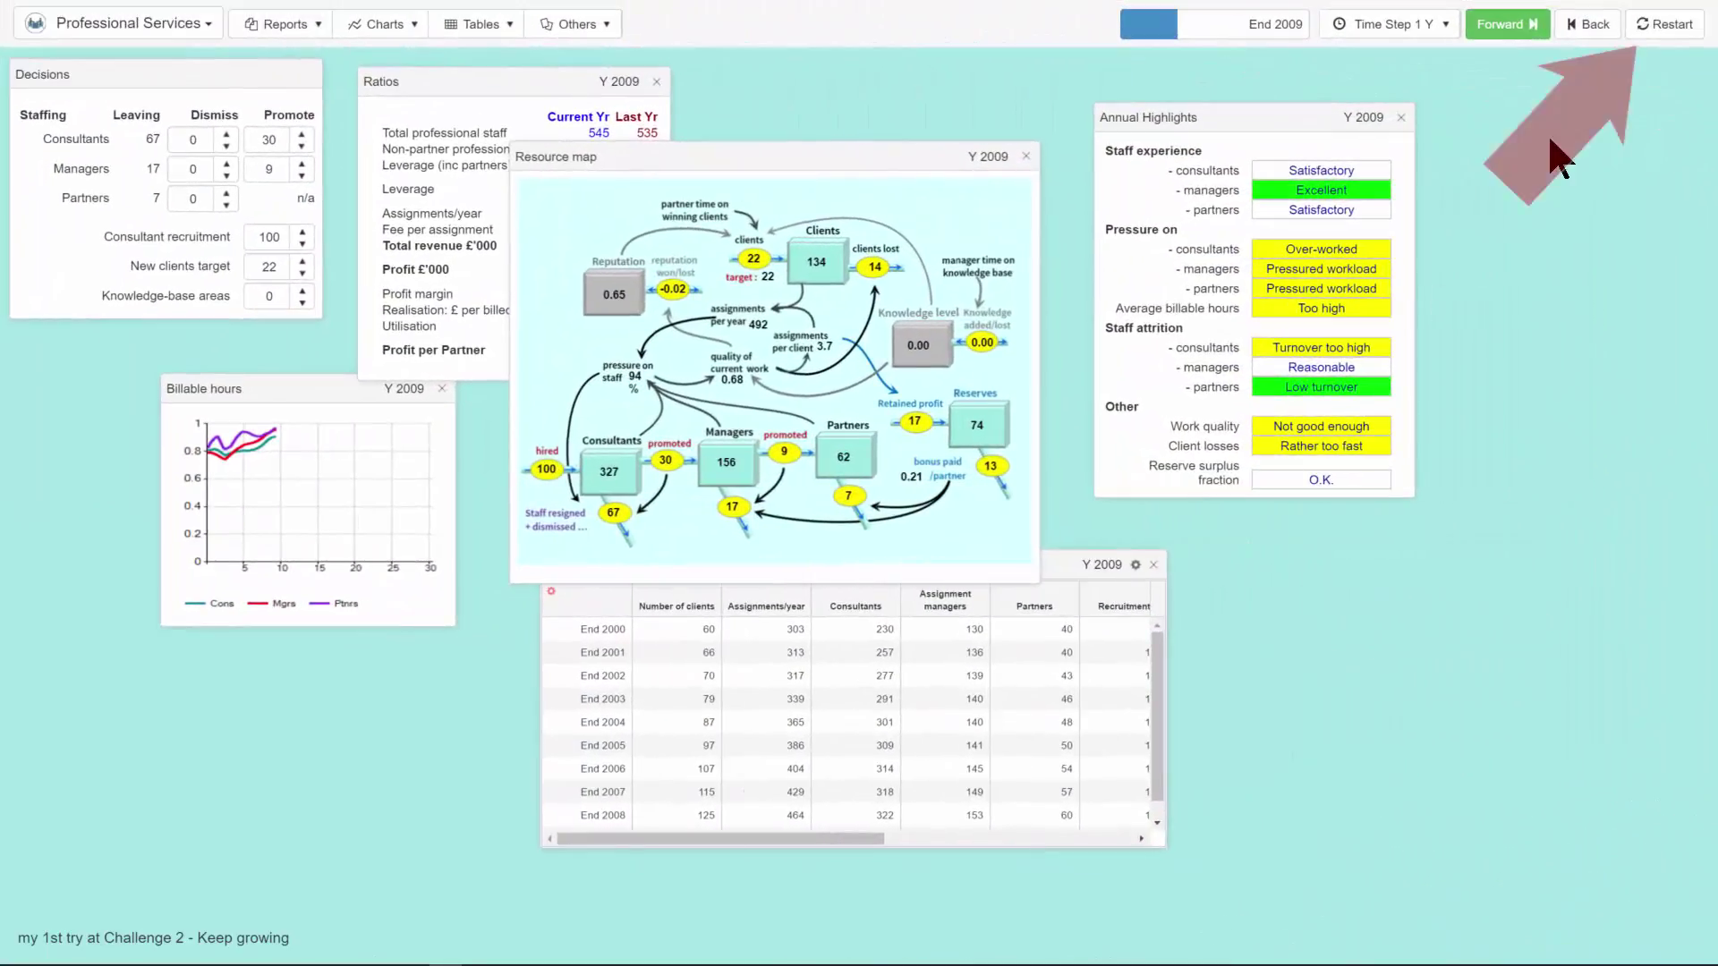
click(1645, 34)
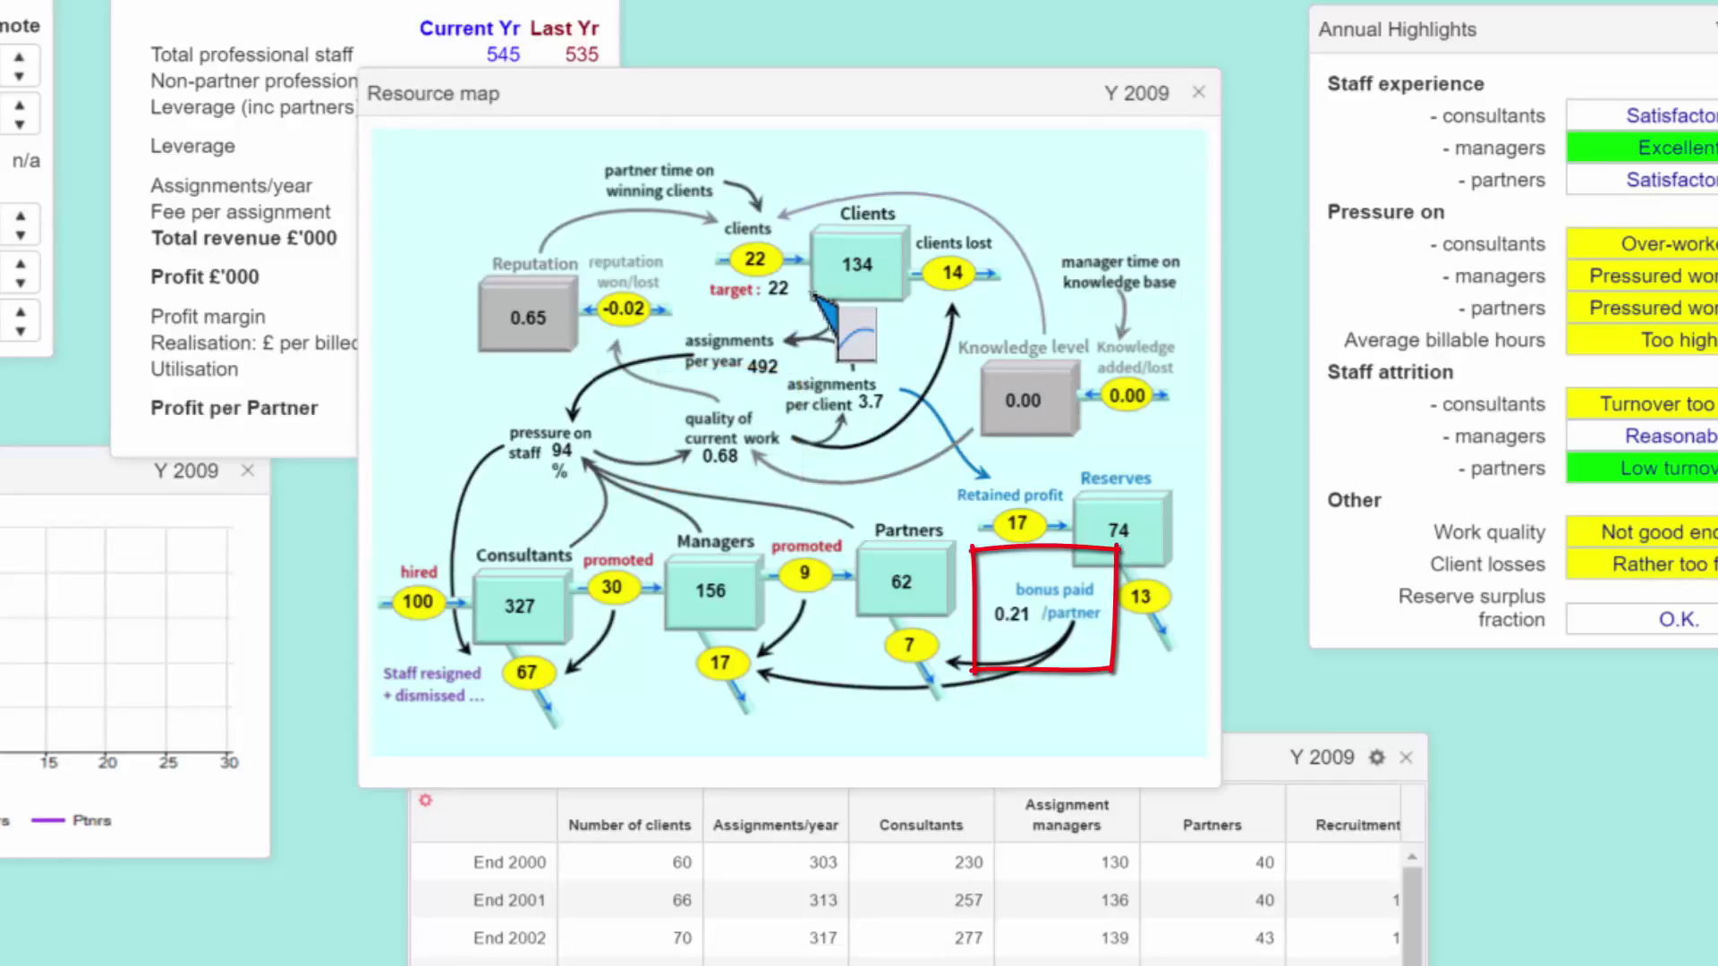
Display the chart for the Clients item of the Resource map and place it over the map's upper part.
drag(843, 274, 117, 481)
drag(90, 370, 1065, 113)
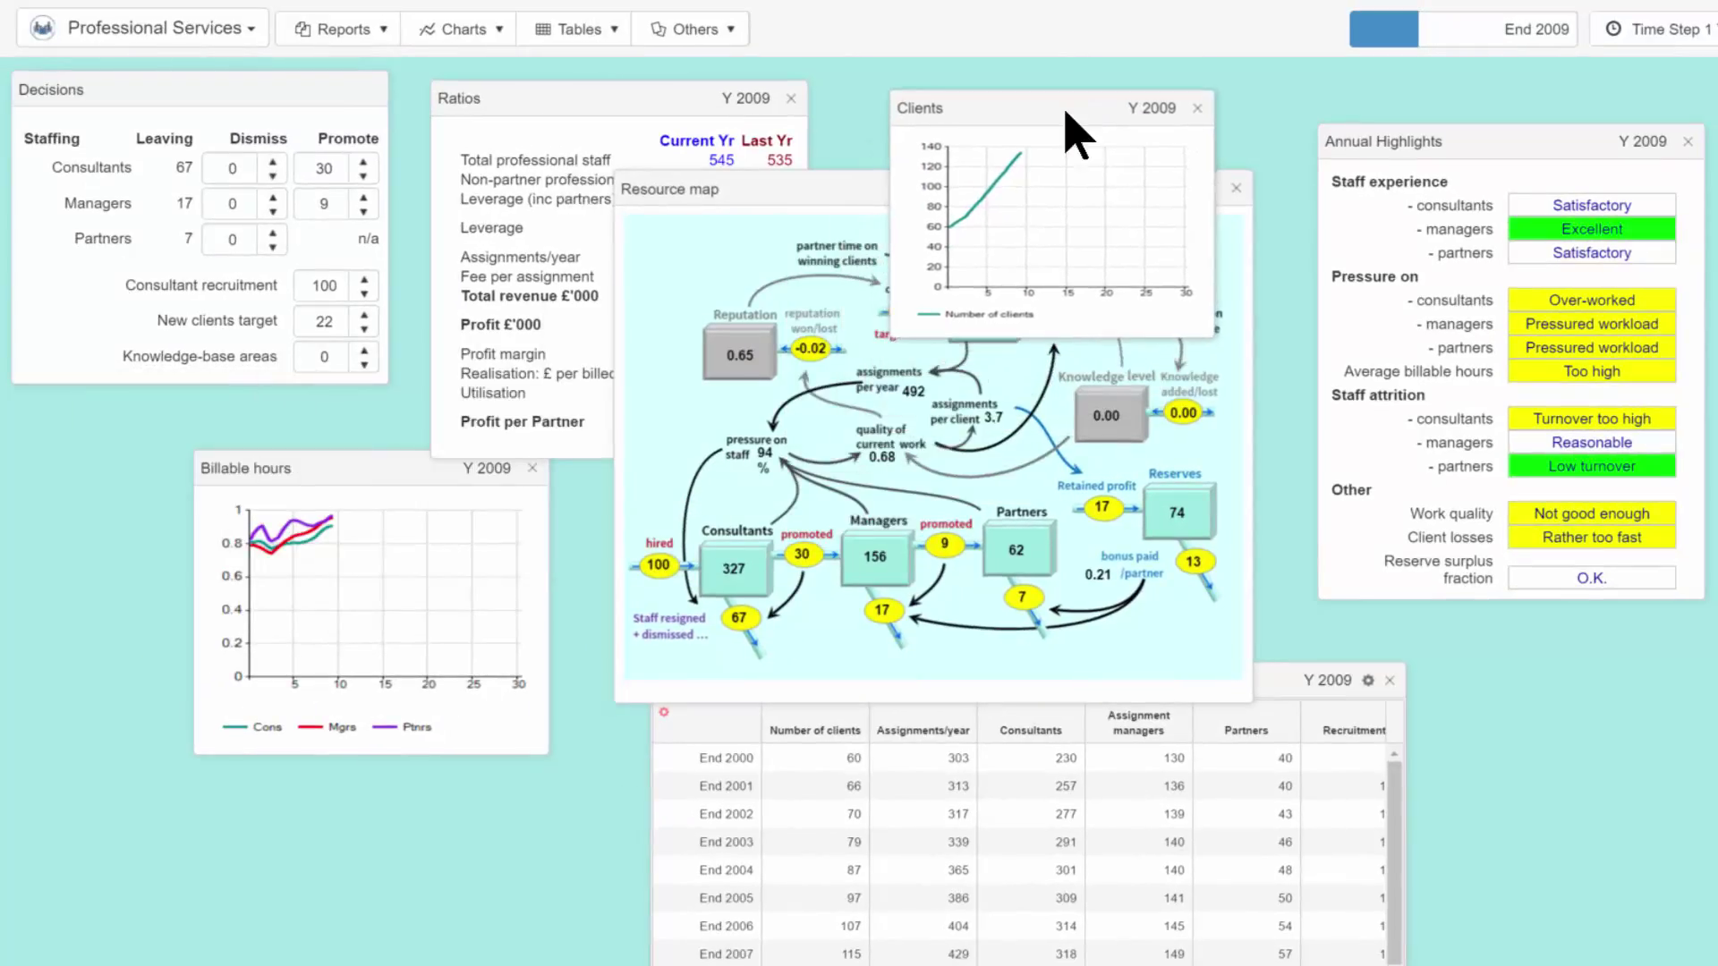
Set the new clients target to 30 and the managers' promotions to 13 in the Decisions window.
double_click(324, 321)
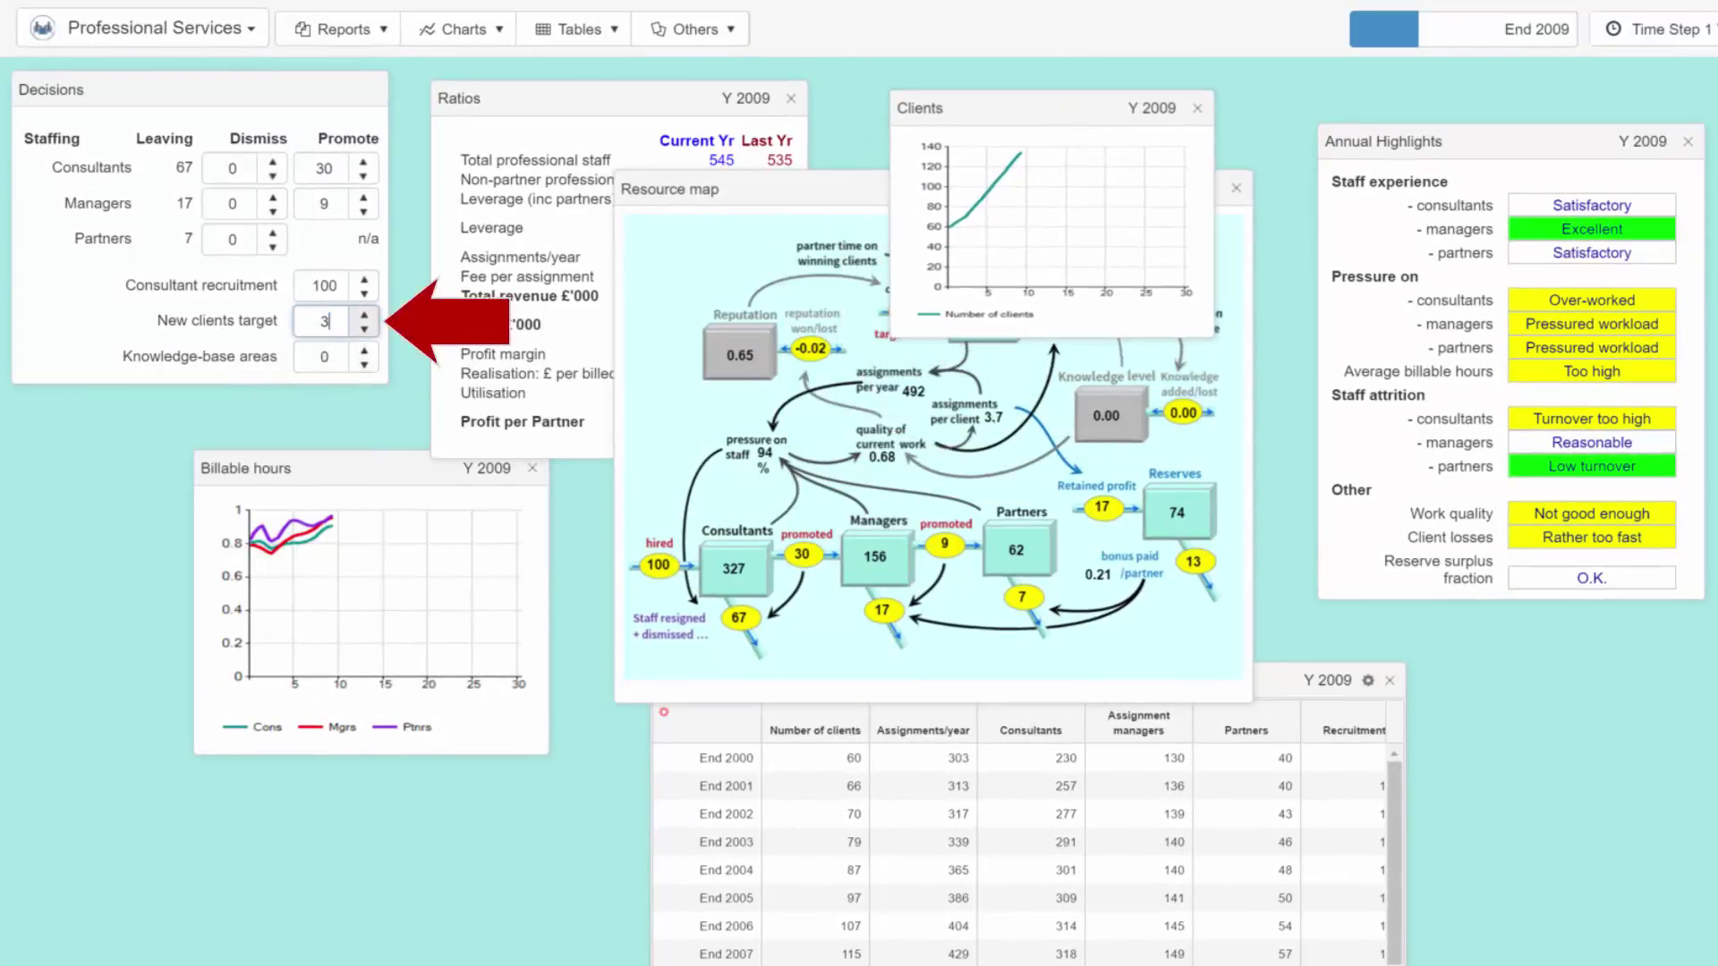
text(300)
key(BackSpace)
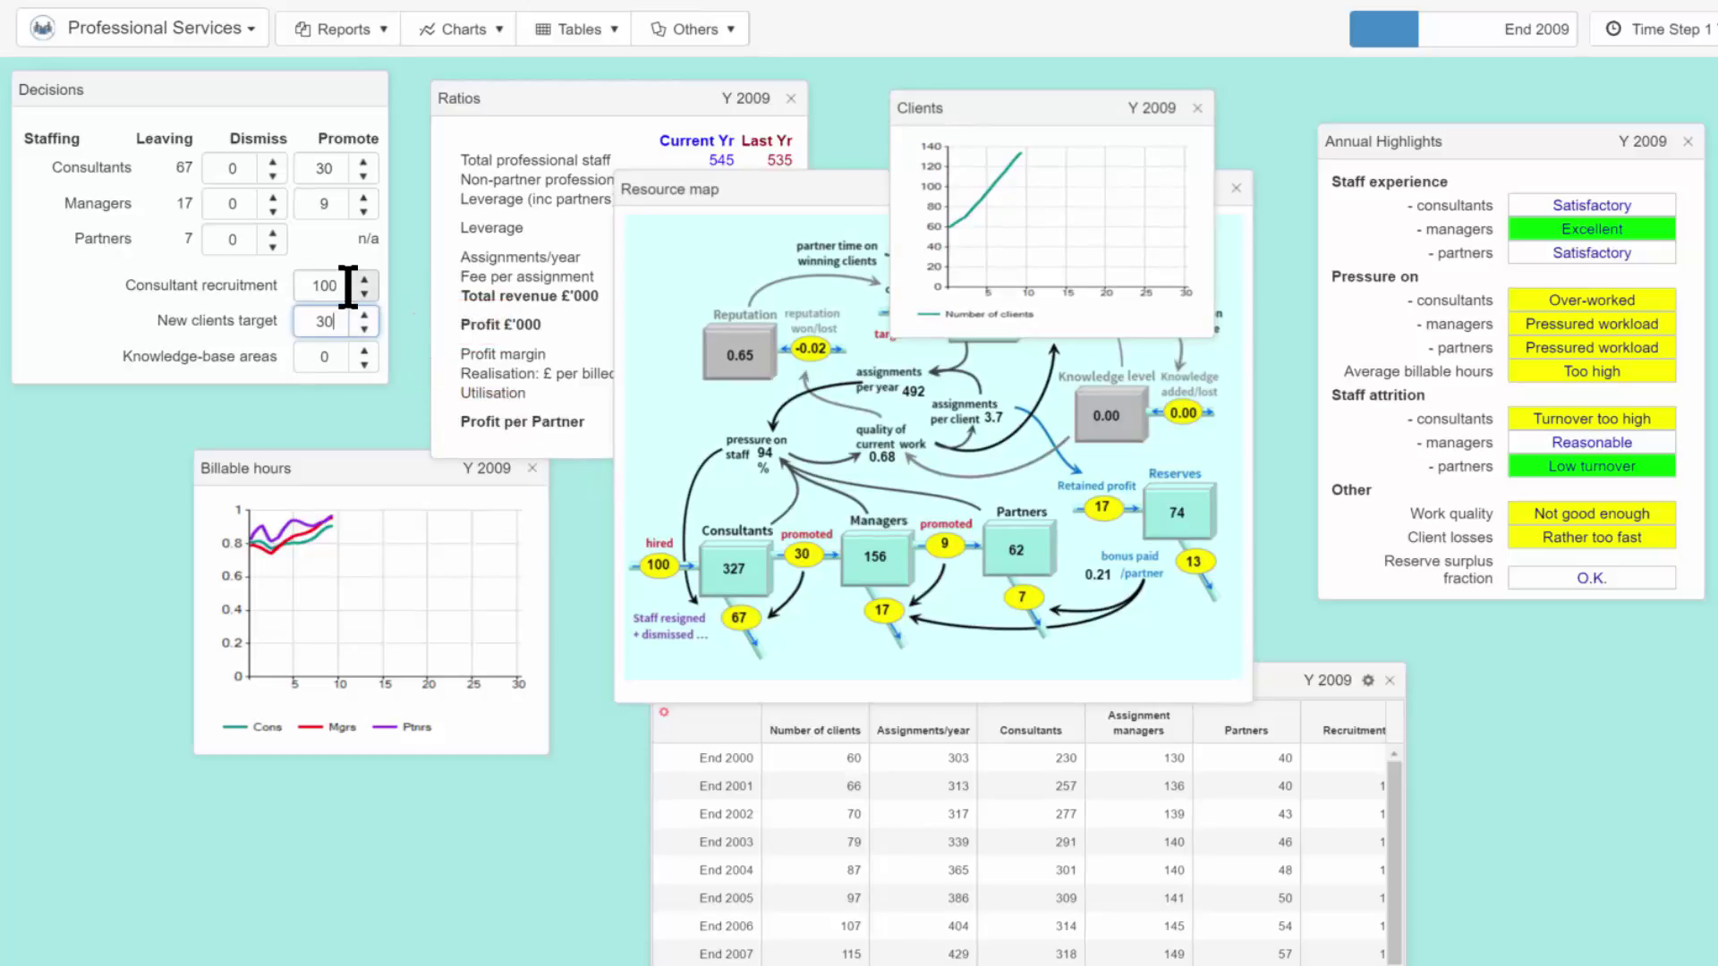
click(323, 204)
key(BackSpace)
text(13)
Set the consultants' promotions to 50 and consultant recruitment to 150.
click(326, 168)
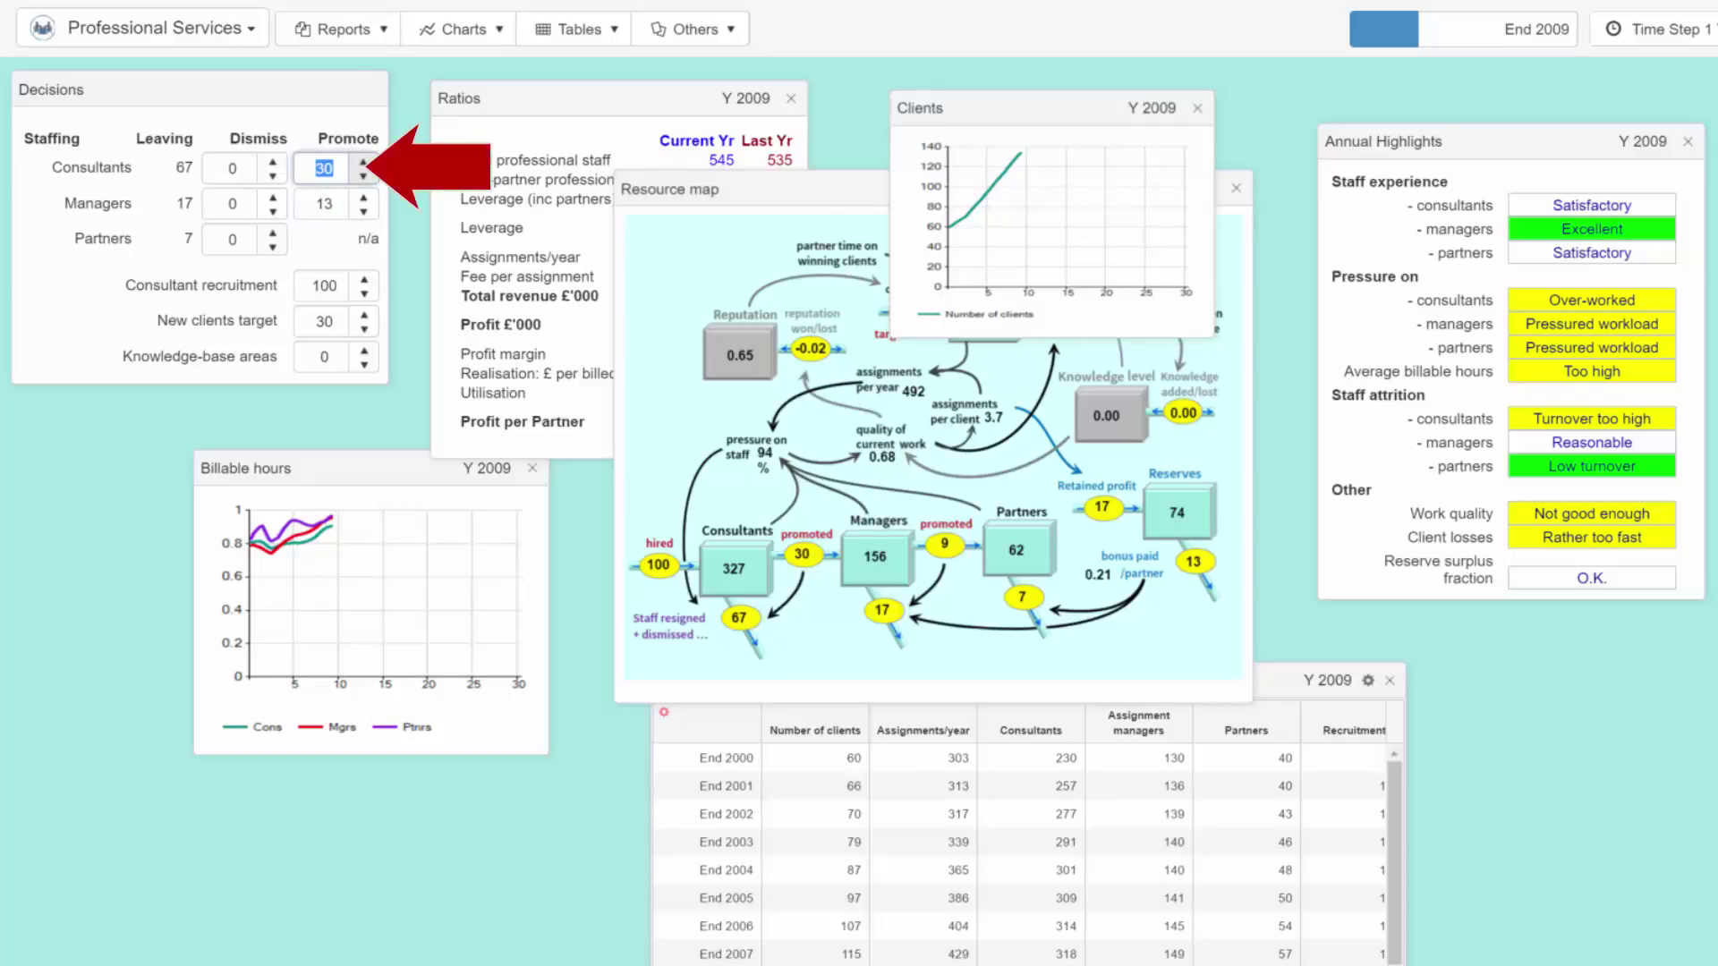
text(50)
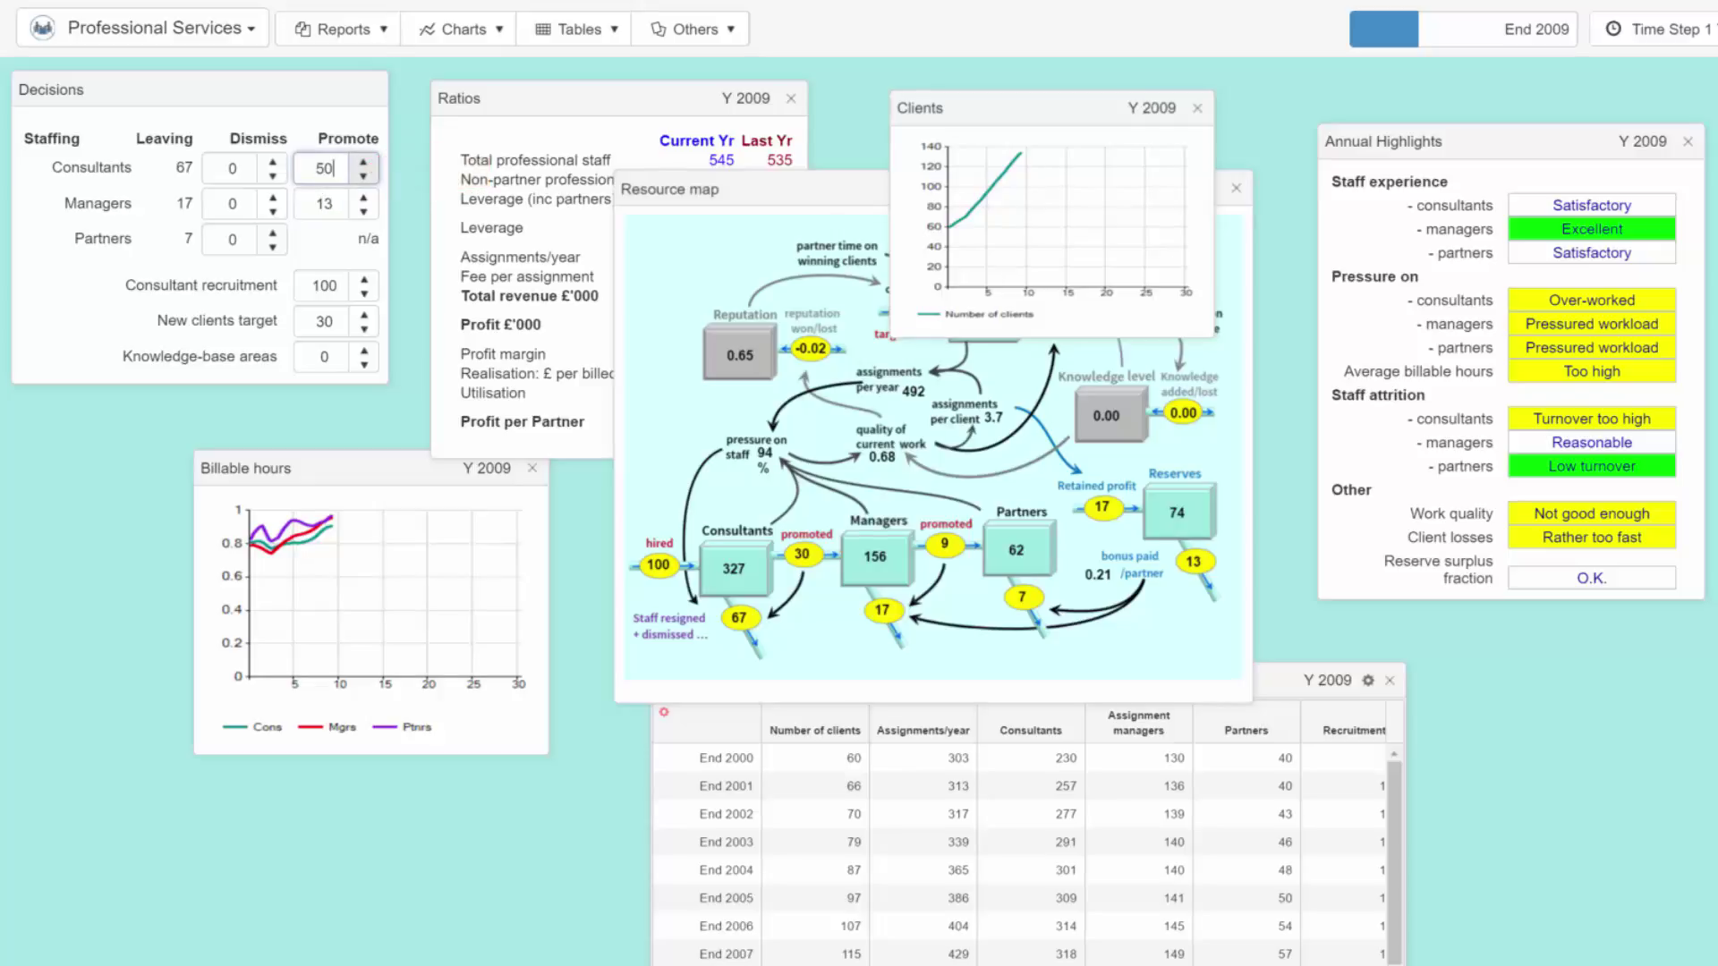
double_click(324, 286)
text(1)
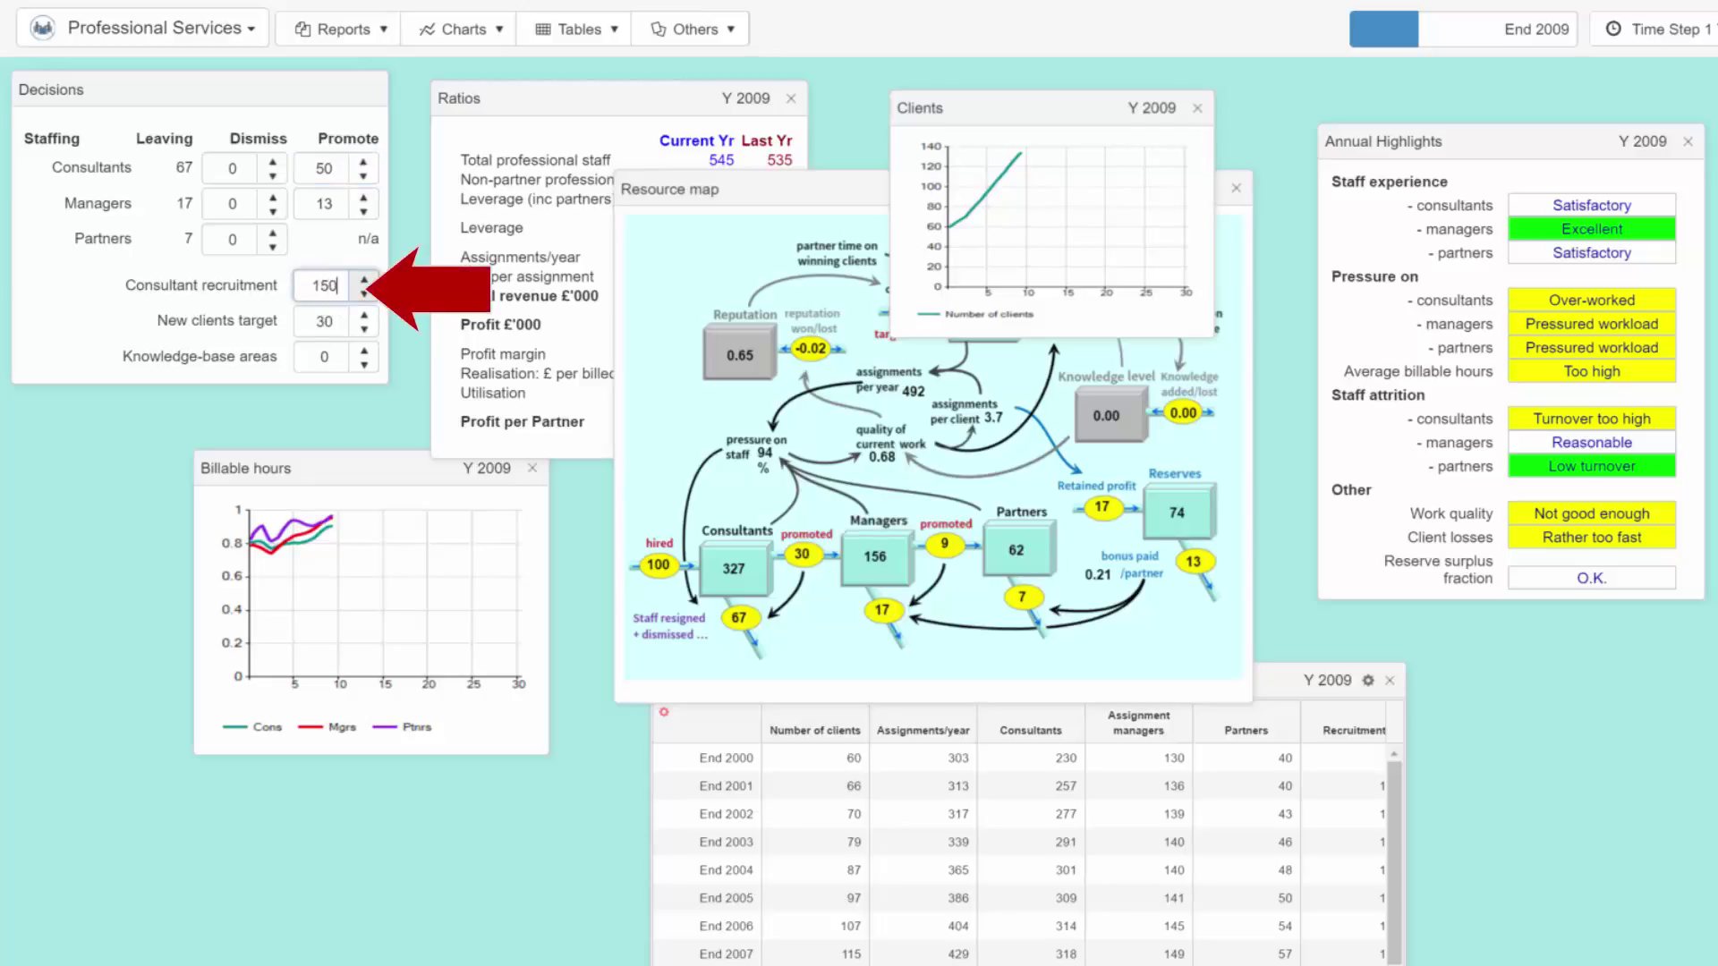
text(50)
Advance the game to the end of 2011 in two one-year steps.
click(1696, 36)
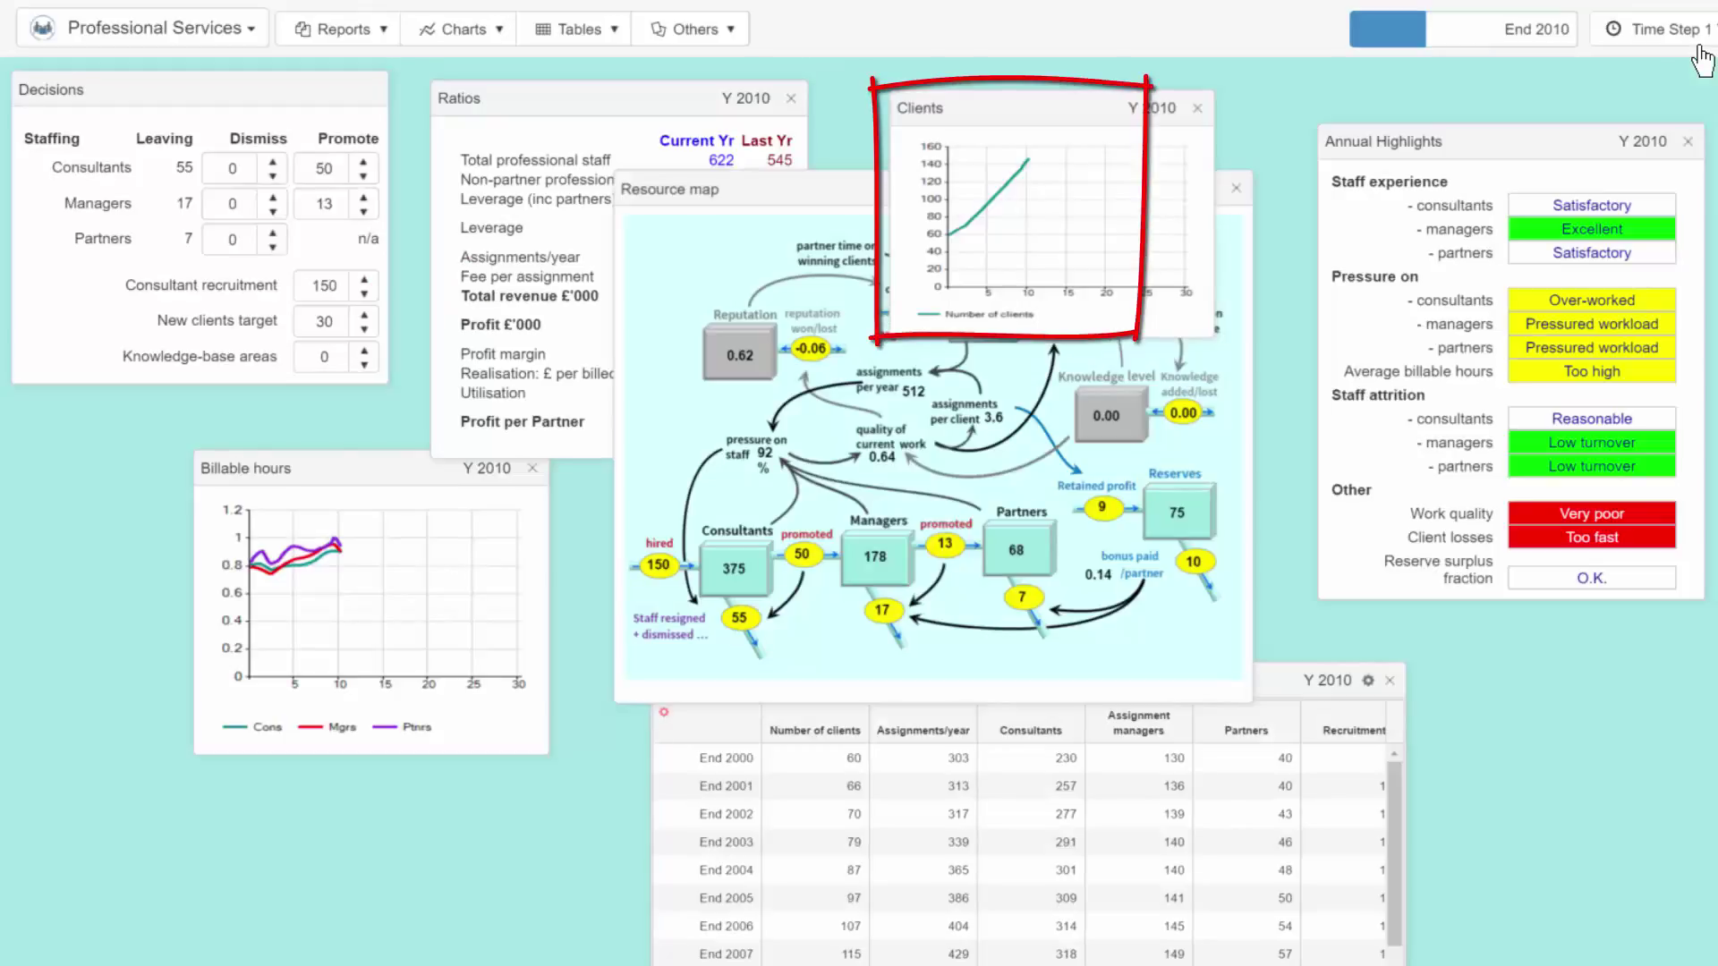
click(1701, 50)
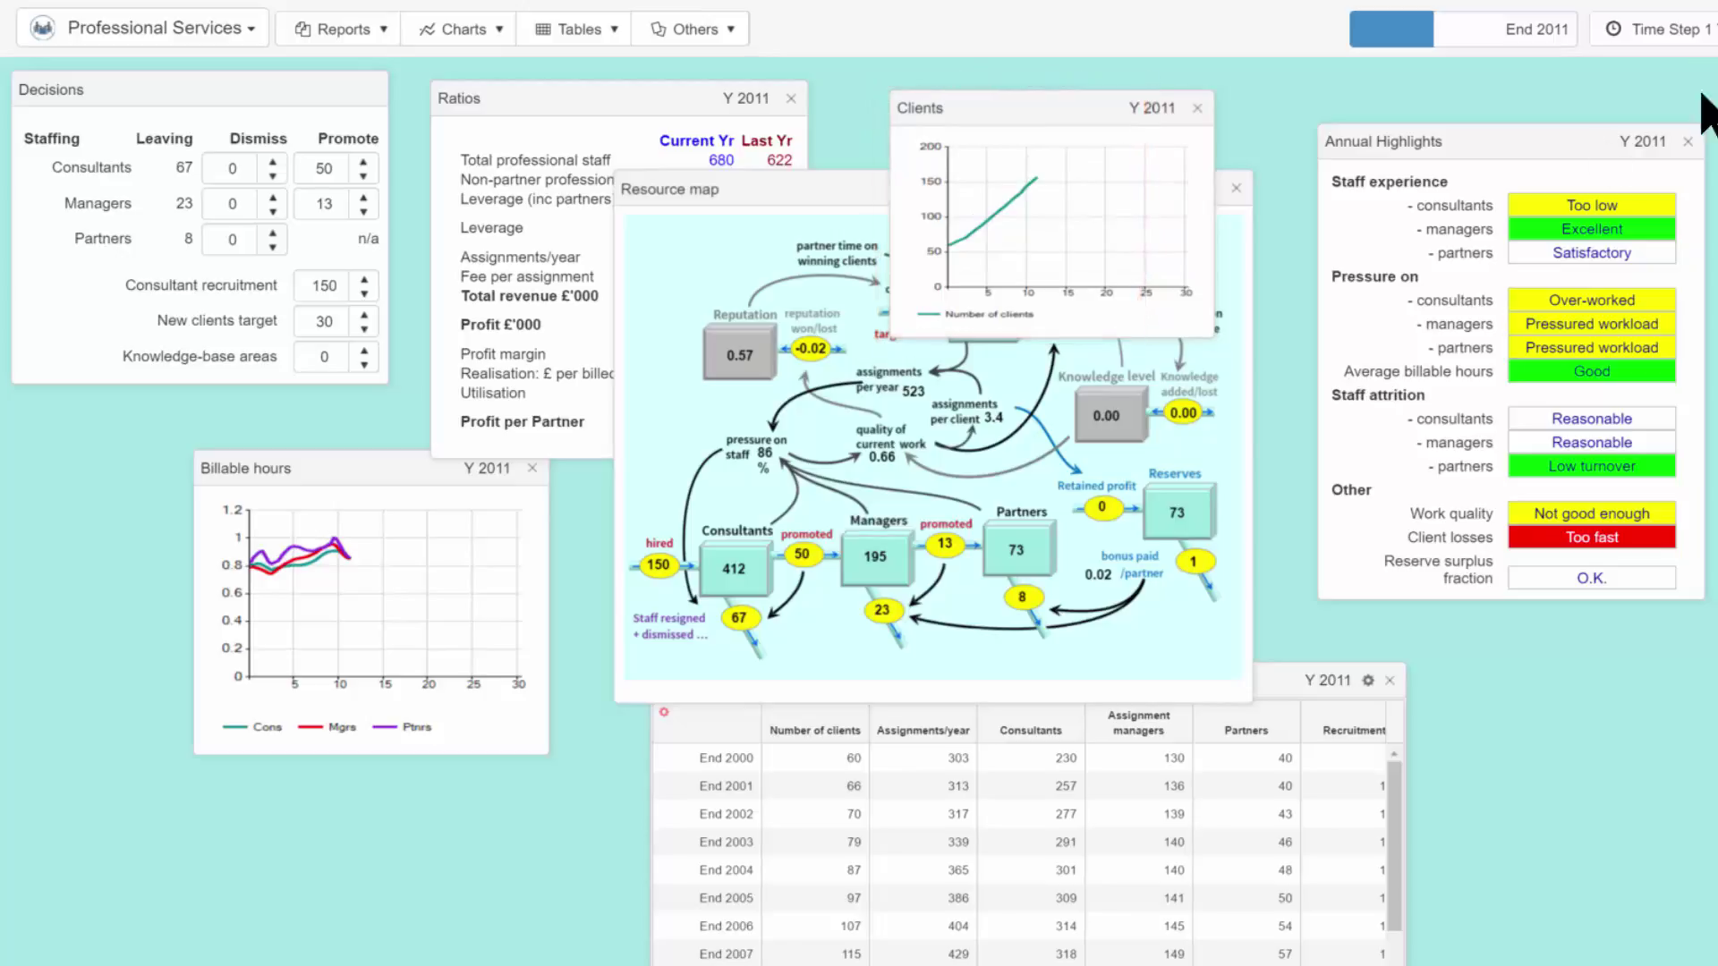
Display the charts for the quality of current work and bonus paid/partner items of the Resource map, and reposition the bonus chart.
click(883, 452)
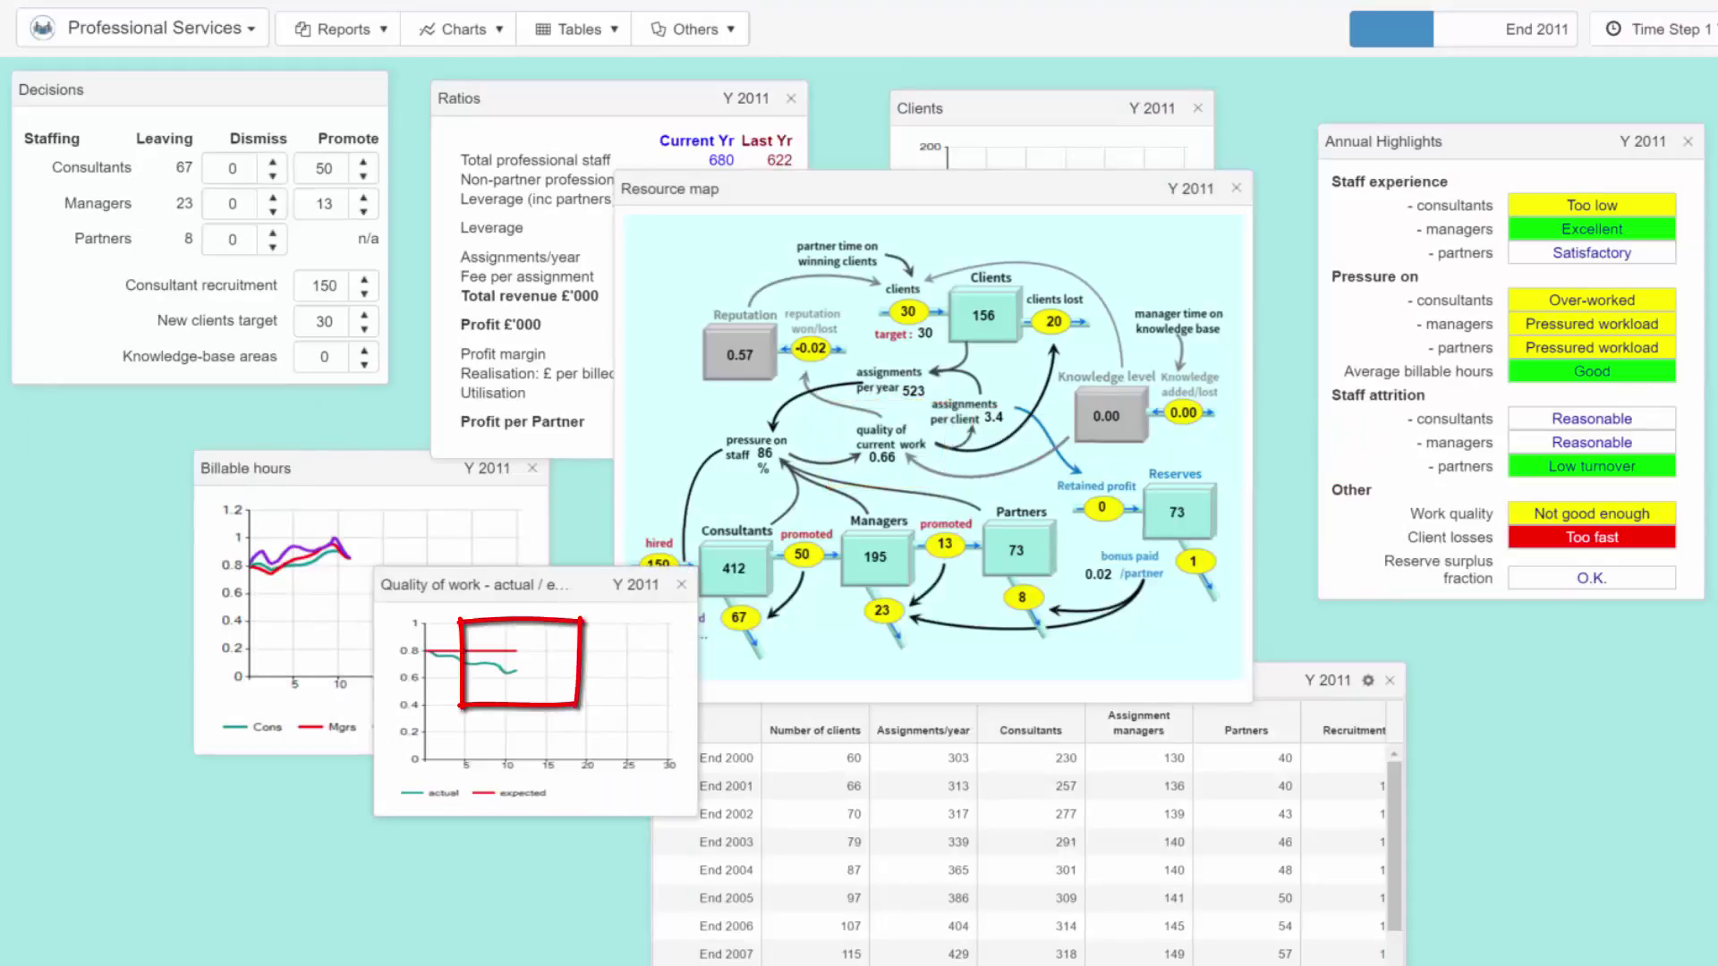
mouse_move(1115, 586)
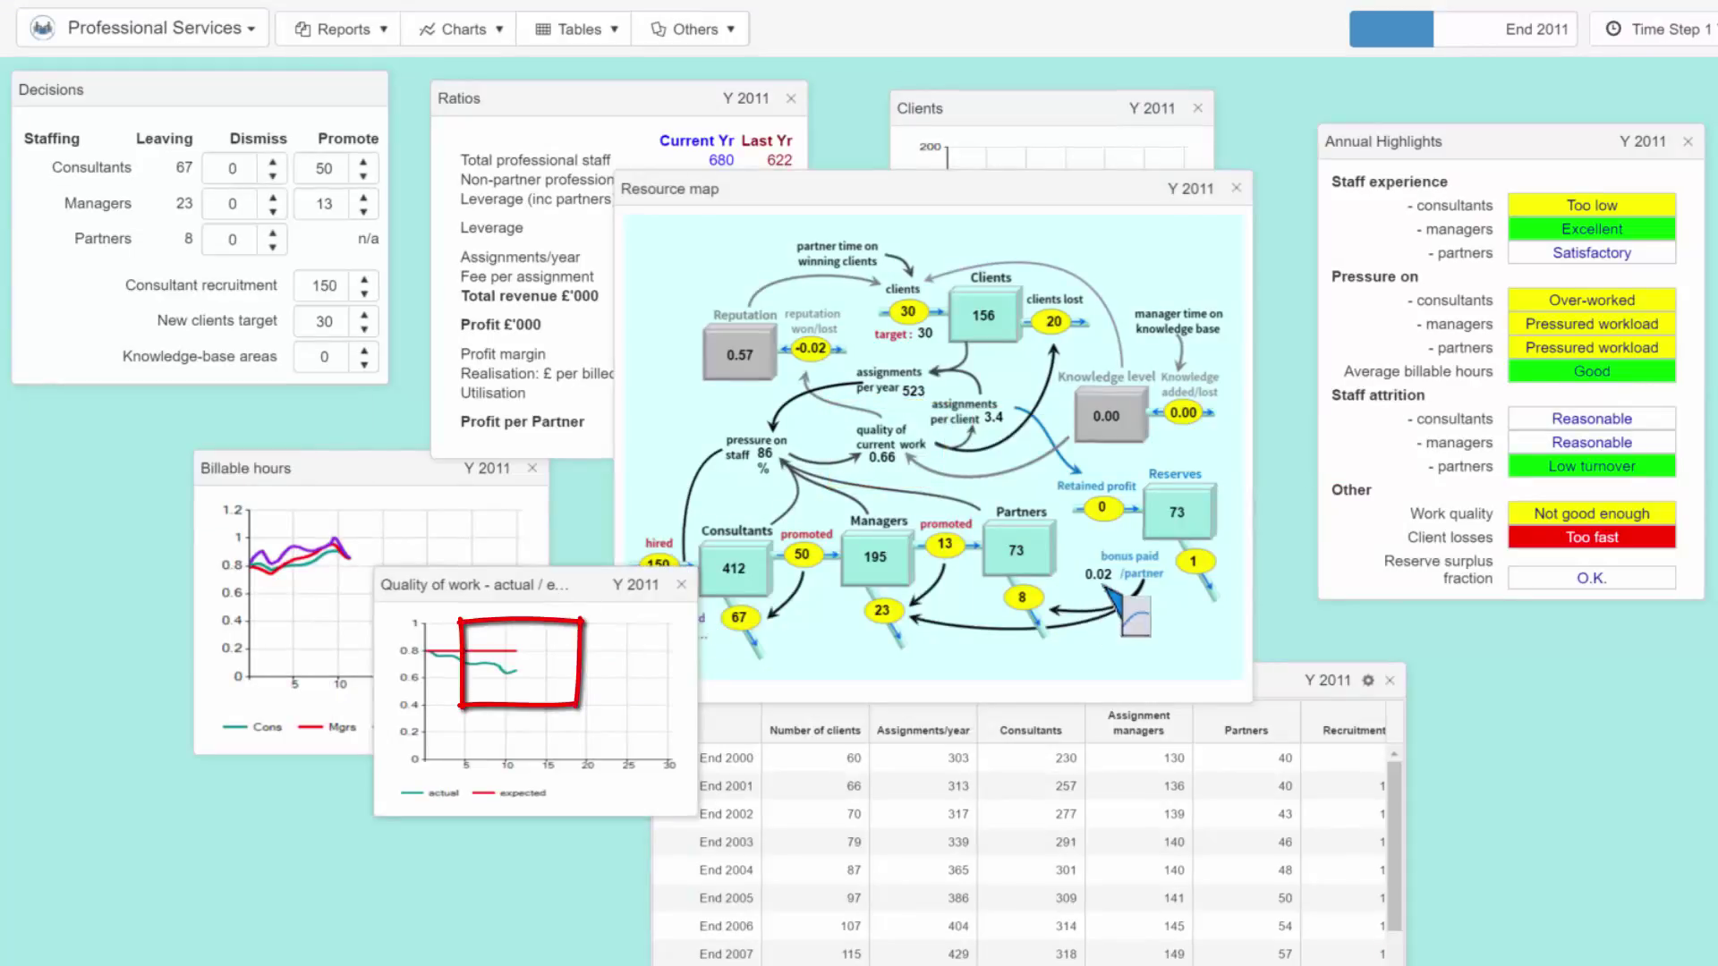
click(1114, 586)
drag(506, 452, 1419, 564)
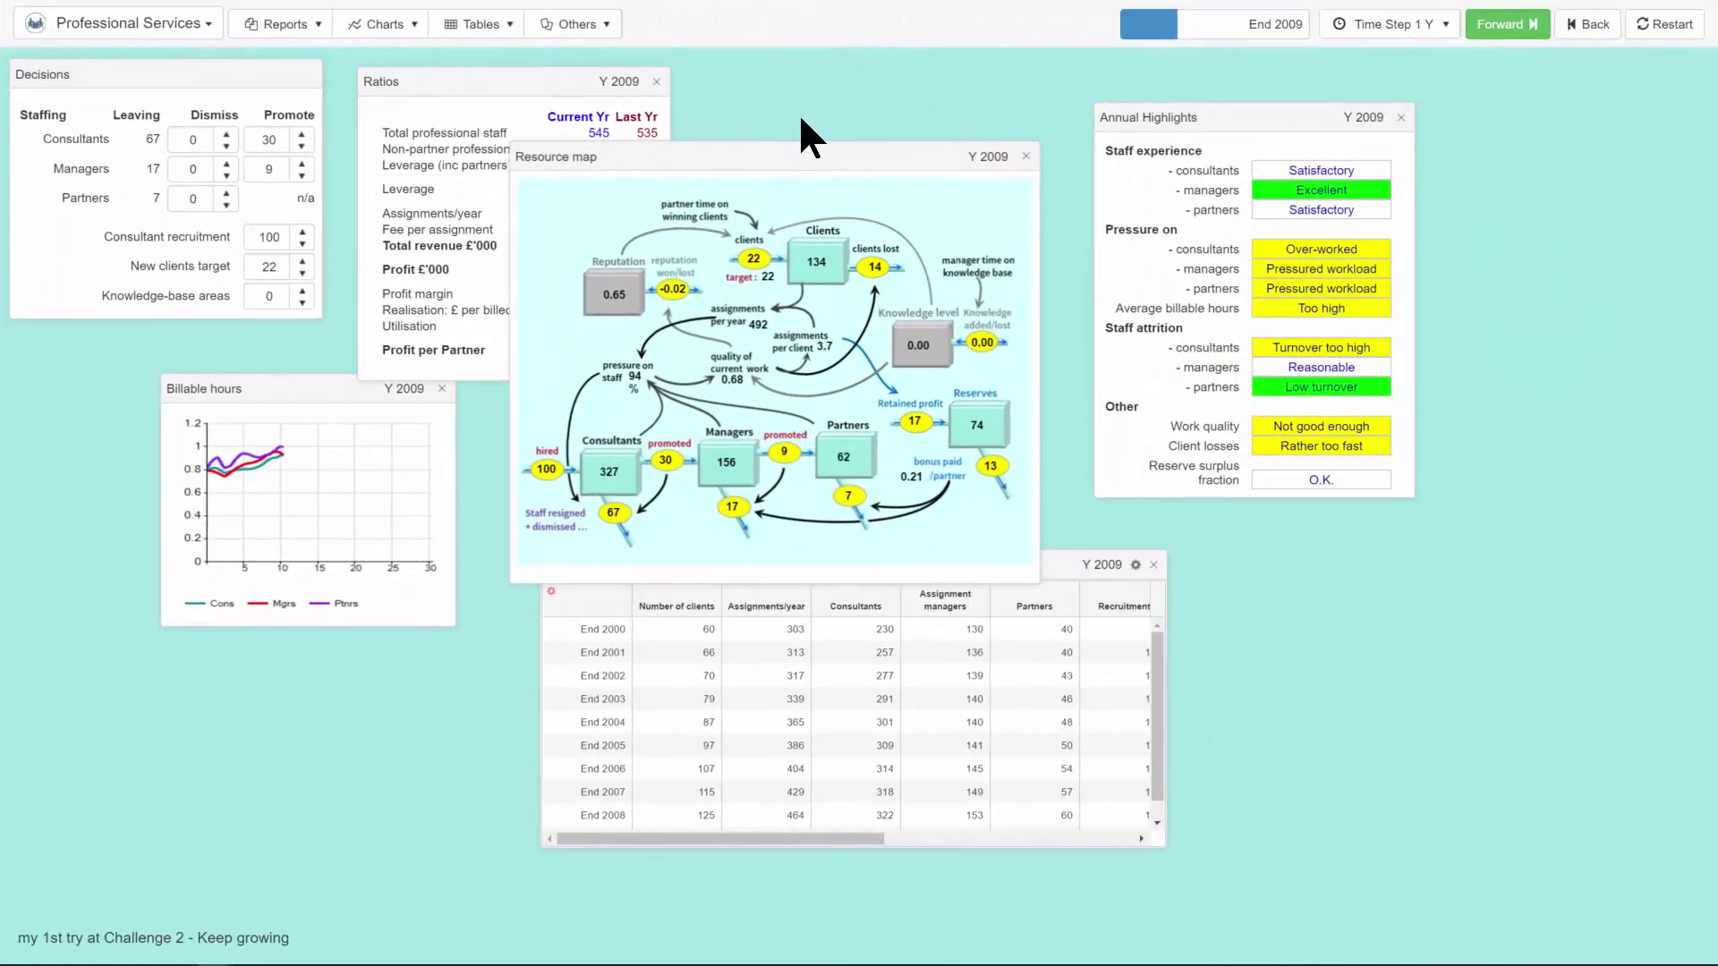
Open the Game Notepad, write the note "this is my first success", save it and close the notepad.
click(610, 32)
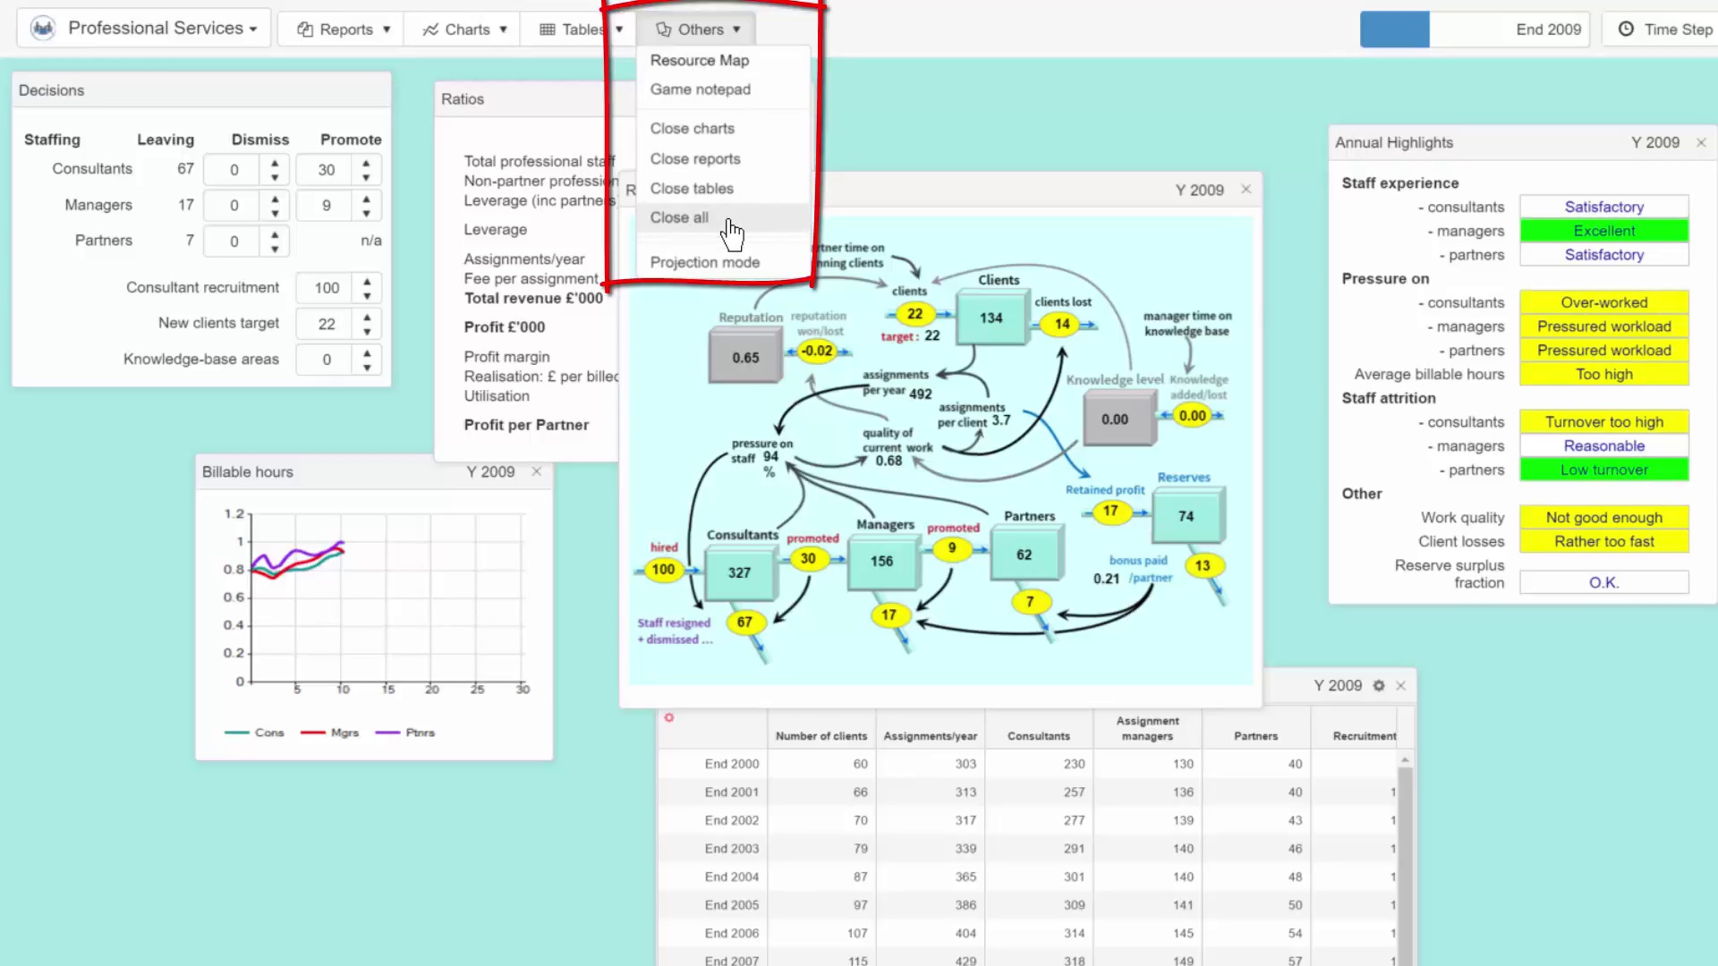
click(716, 89)
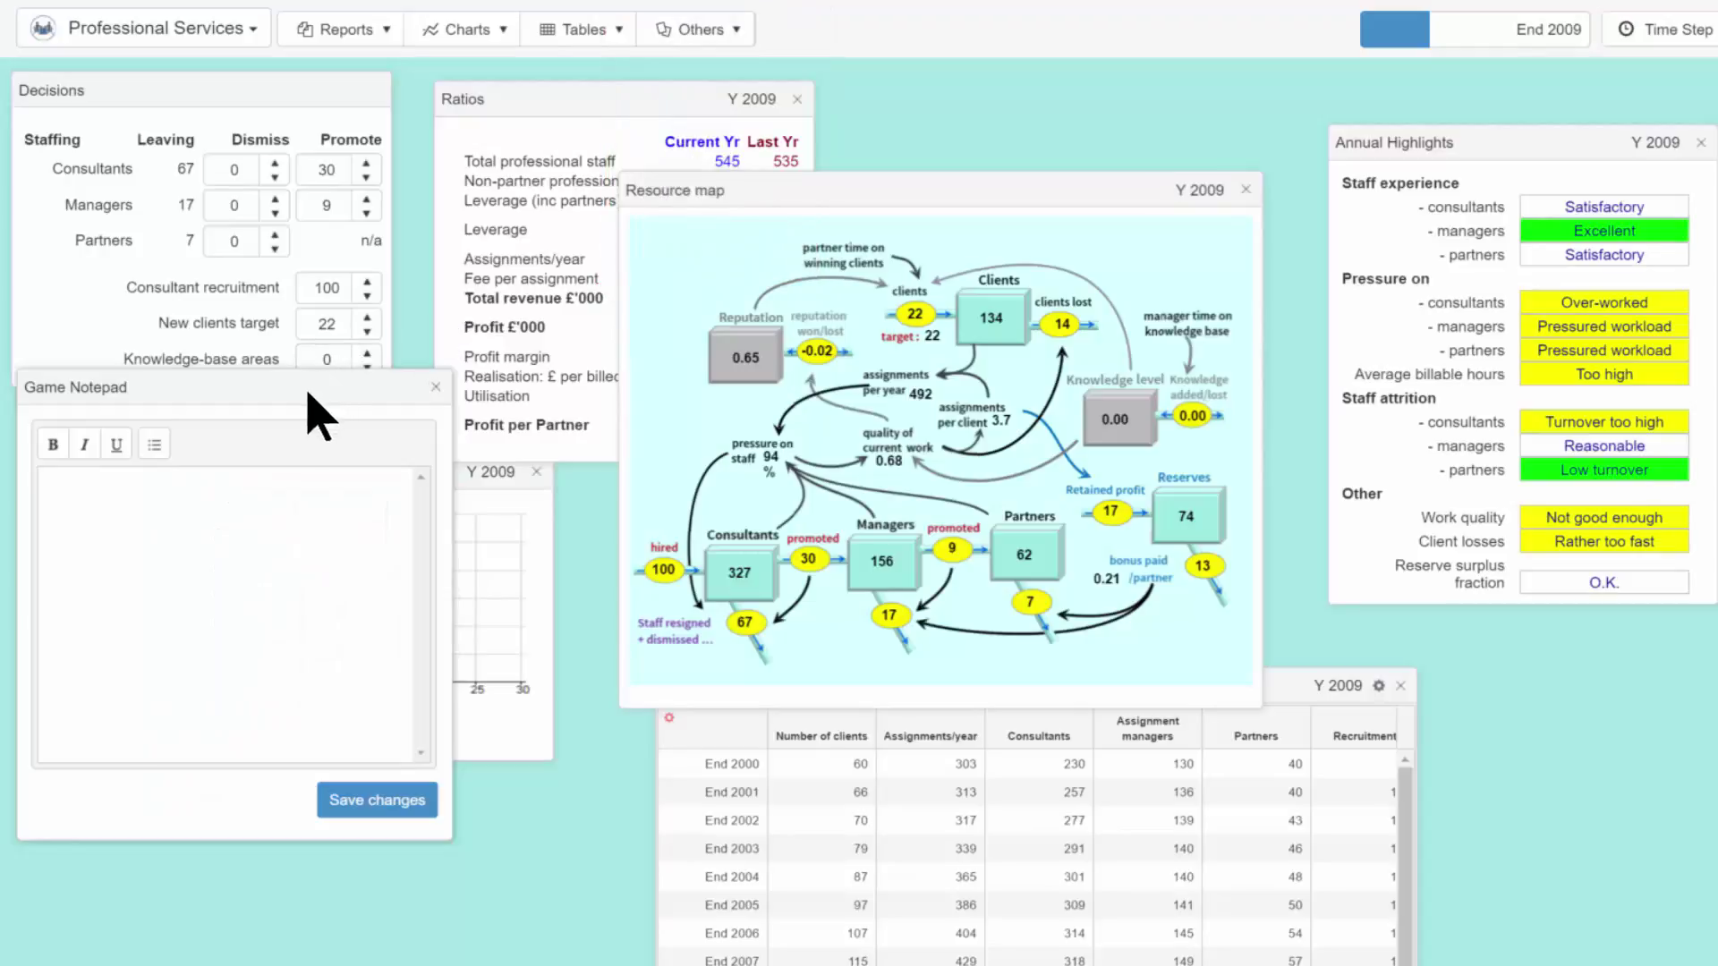
text(this is my first success)
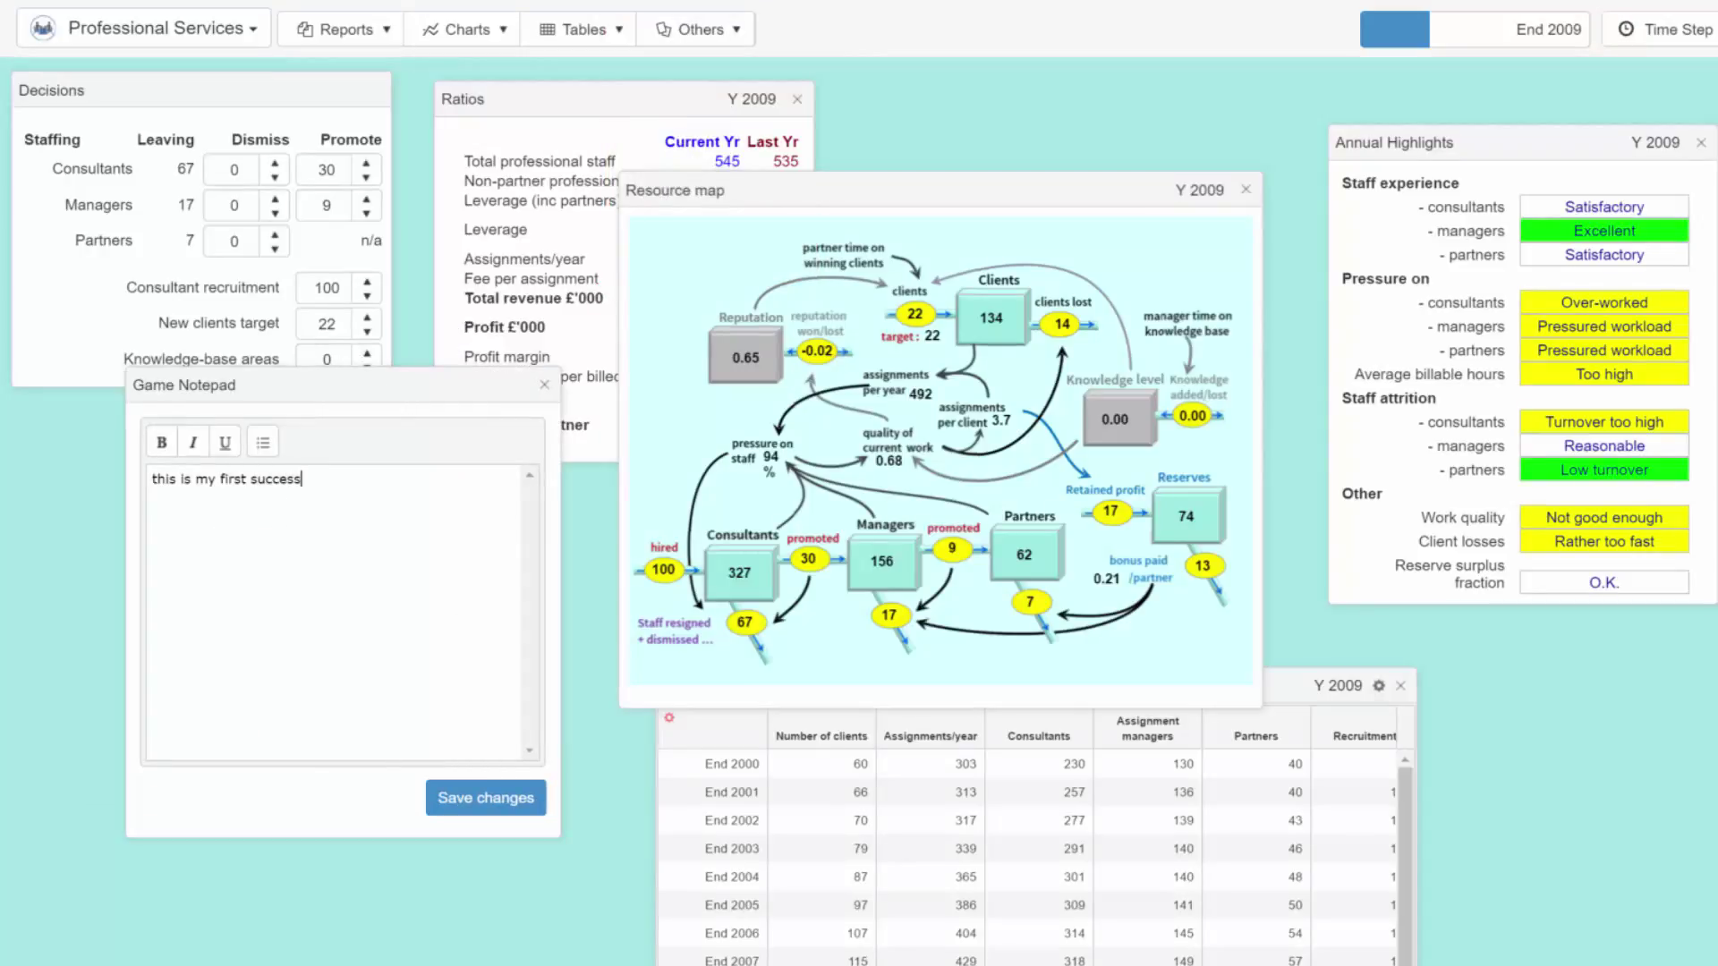
click(485, 797)
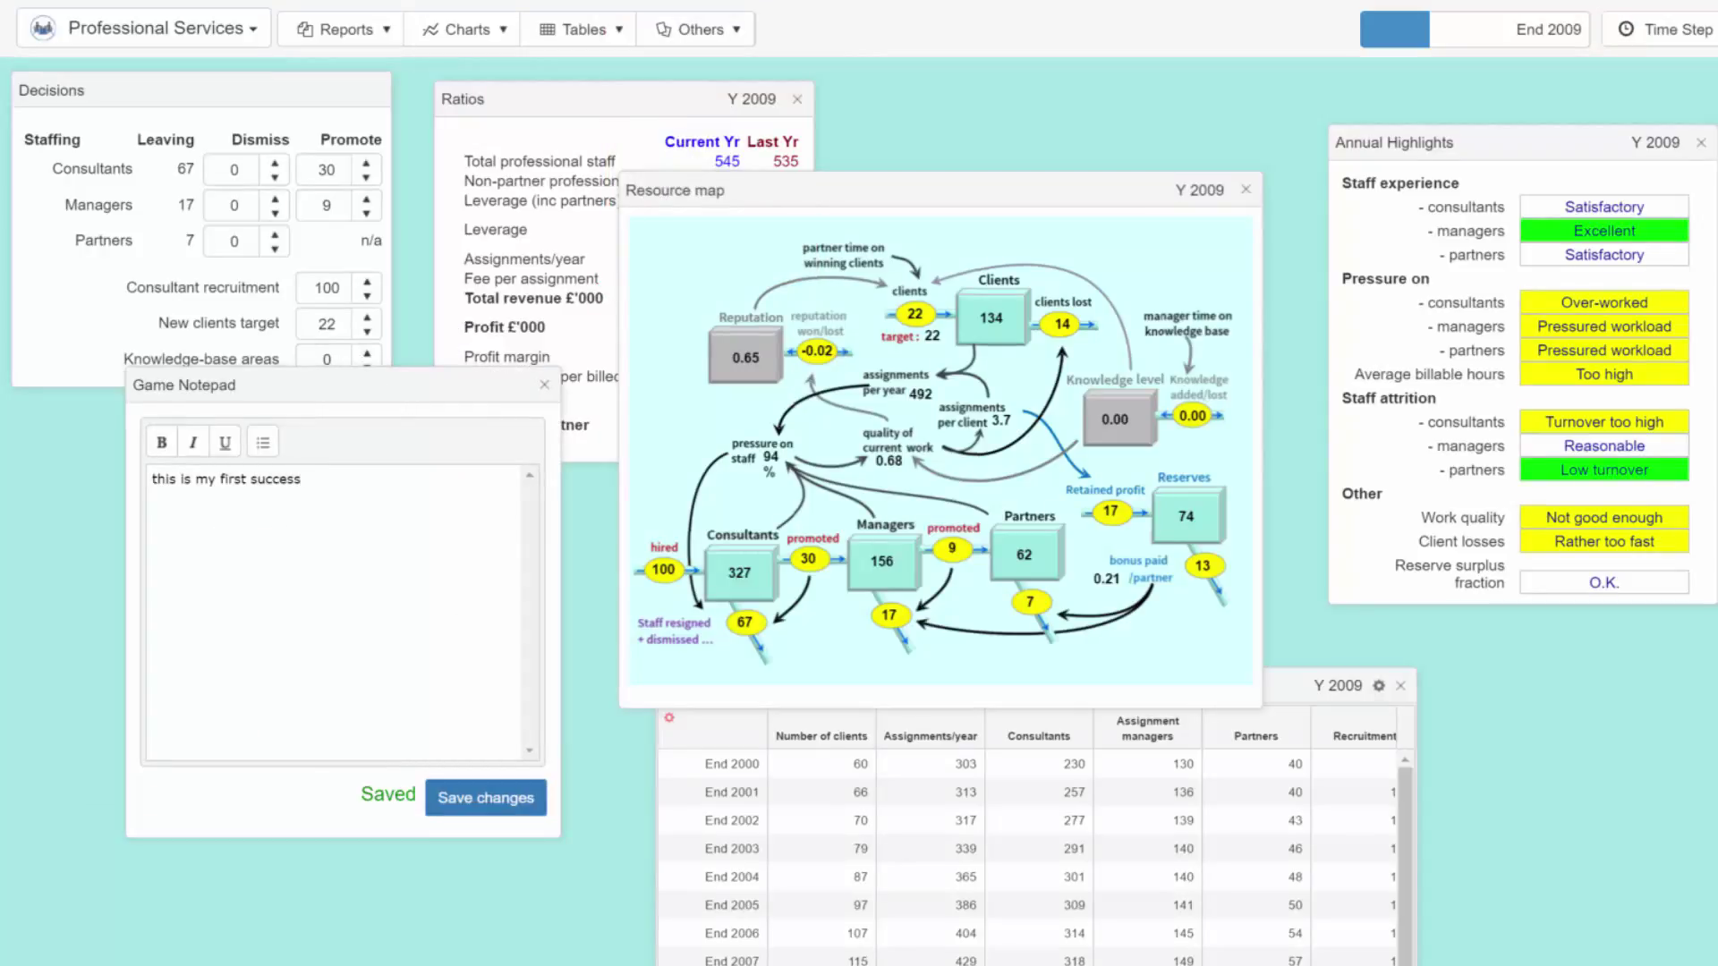
click(544, 387)
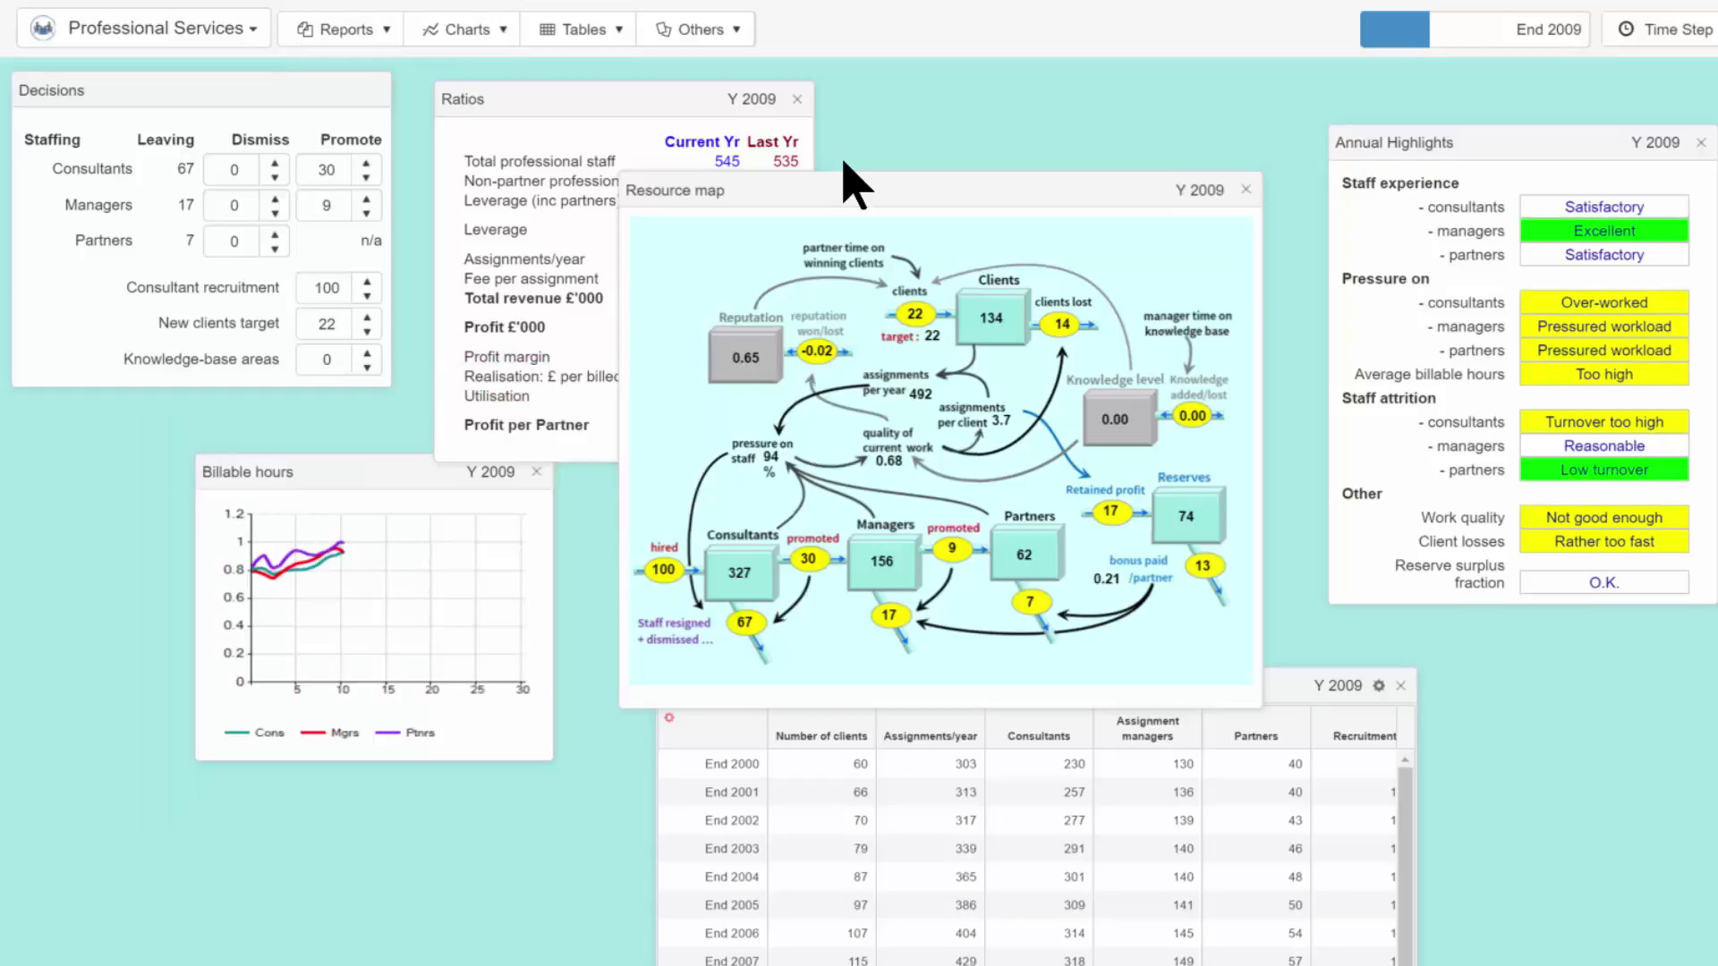